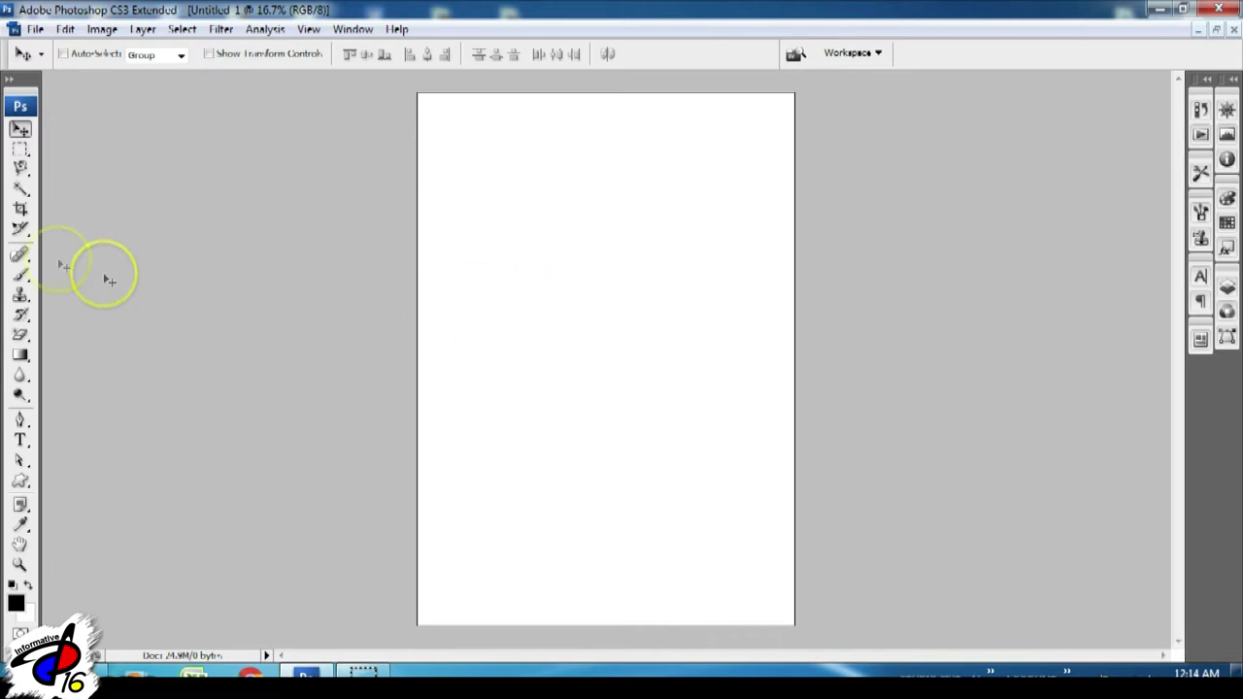
- Browse the healing tools, then switch to the Move tool and the Brush tool
{"action": "left_click", "coordinate": [24, 258]}
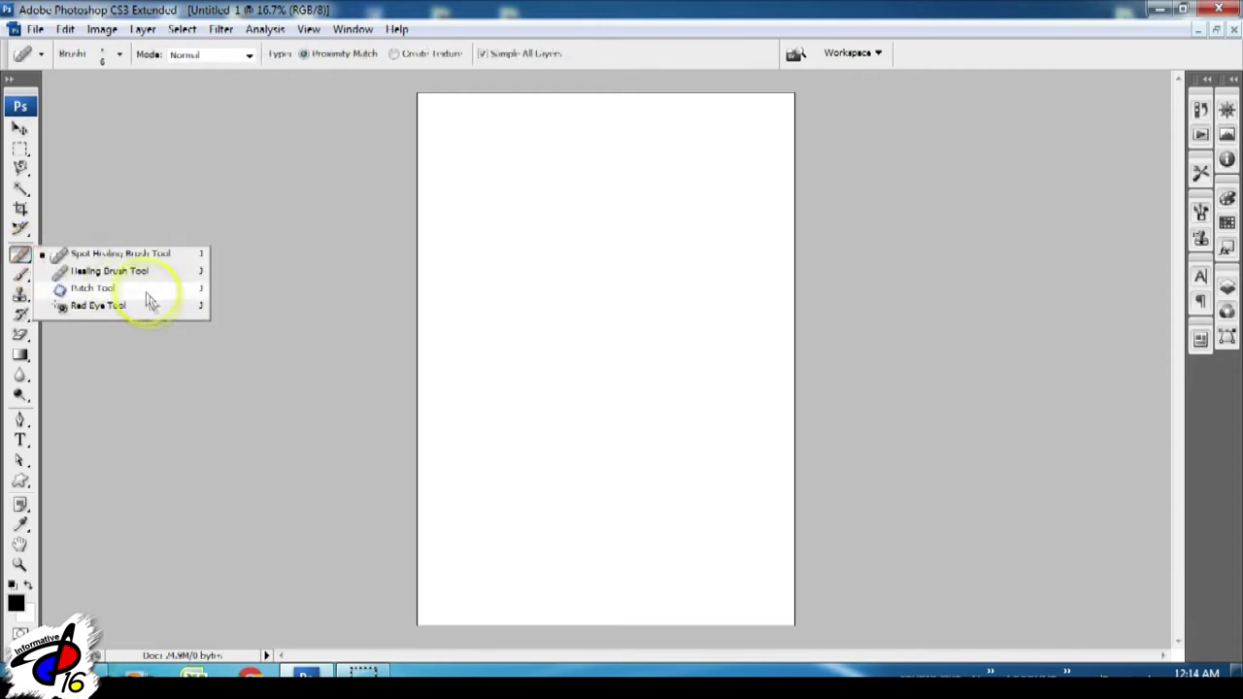
{"action": "left_click", "coordinate": [92, 180]}
{"action": "left_click", "coordinate": [19, 132]}
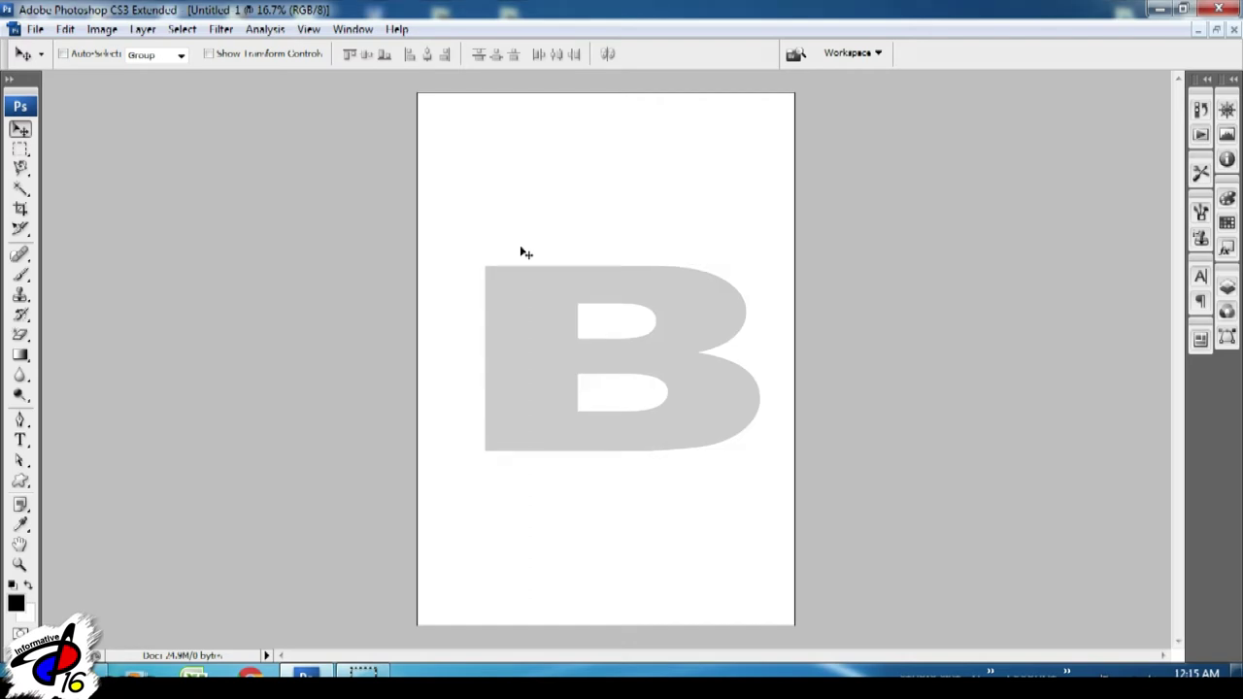
{"action": "key", "text": "b"}
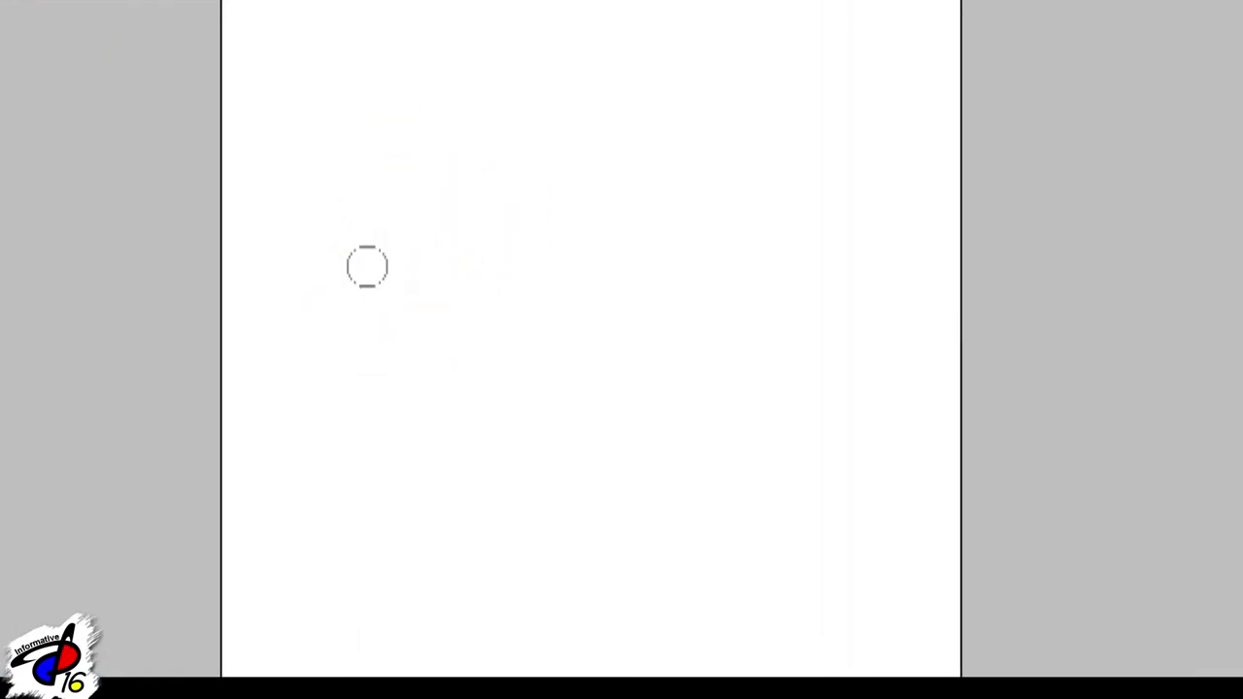
- Set the foreground colour to pure red (R 255), paint a test stroke and undo it
{"action": "left_click", "coordinate": [416, 218]}
{"action": "left_click", "coordinate": [15, 594]}
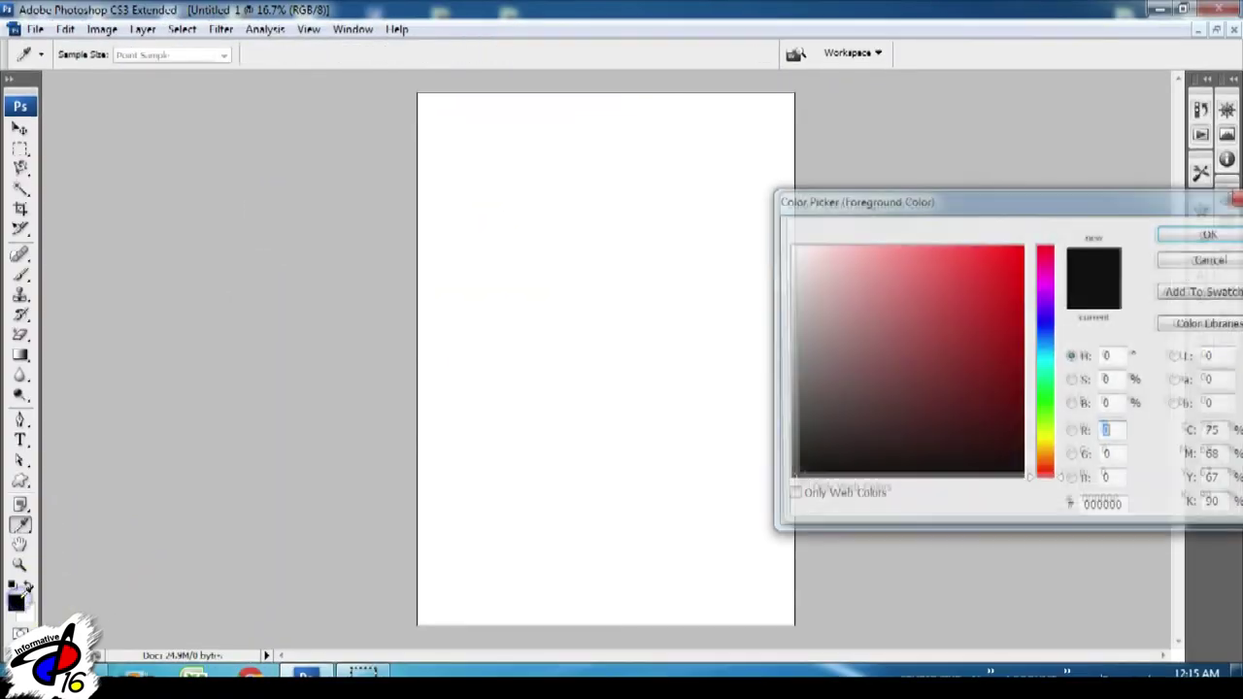
{"action": "type", "text": "255"}
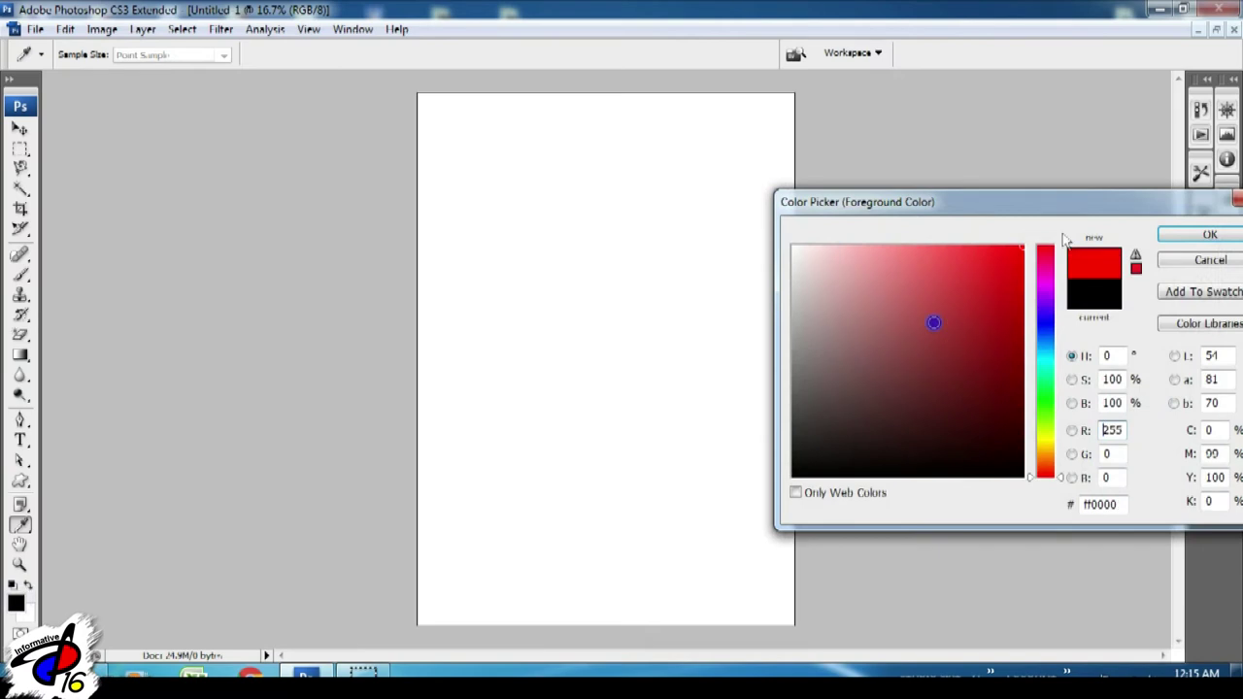
{"action": "left_click", "coordinate": [1210, 235]}
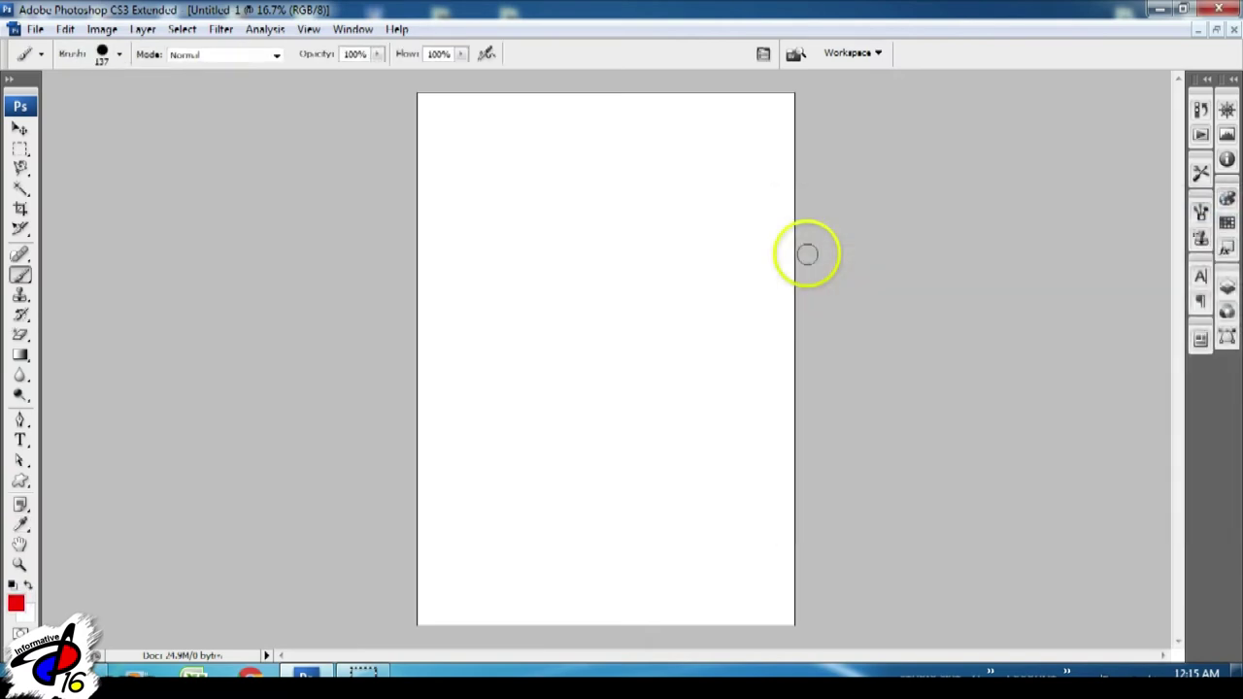
{"action": "mouse_move", "coordinate": [519, 128]}
{"action": "left_mouse_down"}
{"action": "mouse_move", "coordinate": [590, 173]}
{"action": "mouse_move", "coordinate": [550, 292]}
{"action": "left_mouse_up"}
{"action": "key", "text": "ctrl+z"}
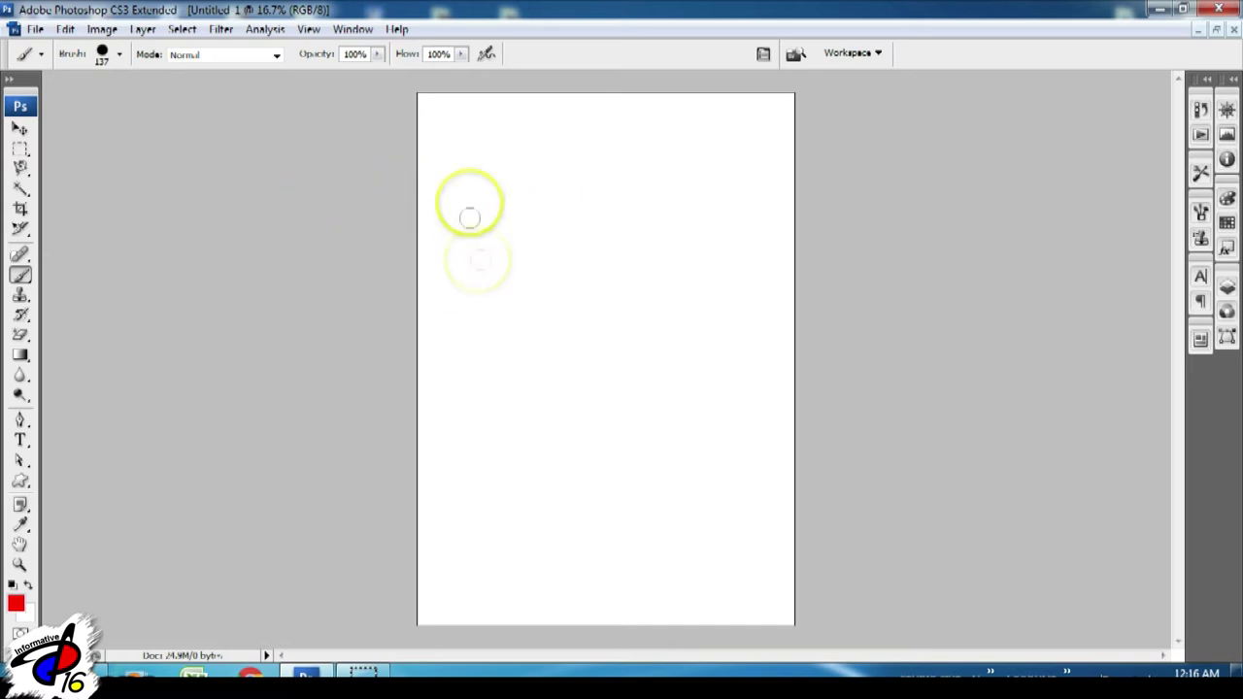
- Paint a red dot, view it at 100% zoom and undo it, then paint and undo a hard-edged dot
{"action": "left_click", "coordinate": [565, 154]}
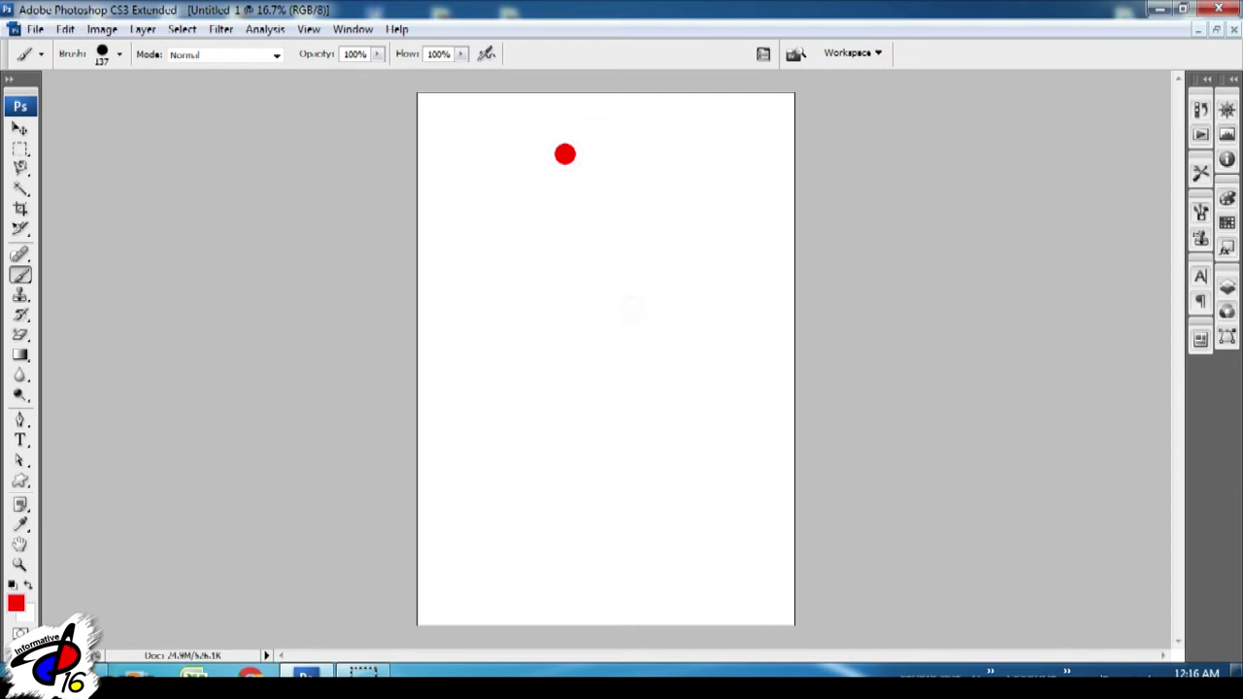
{"action": "key", "text": "ctrl+alt+0"}
{"action": "scroll", "coordinate": [632, 304], "scroll_direction": "up", "scroll_amount": 5}
{"action": "scroll", "coordinate": [705, 369], "scroll_direction": "up", "scroll_amount": 5}
{"action": "left_click_drag", "start_coordinate": [652, 336], "coordinate": [688, 457]}
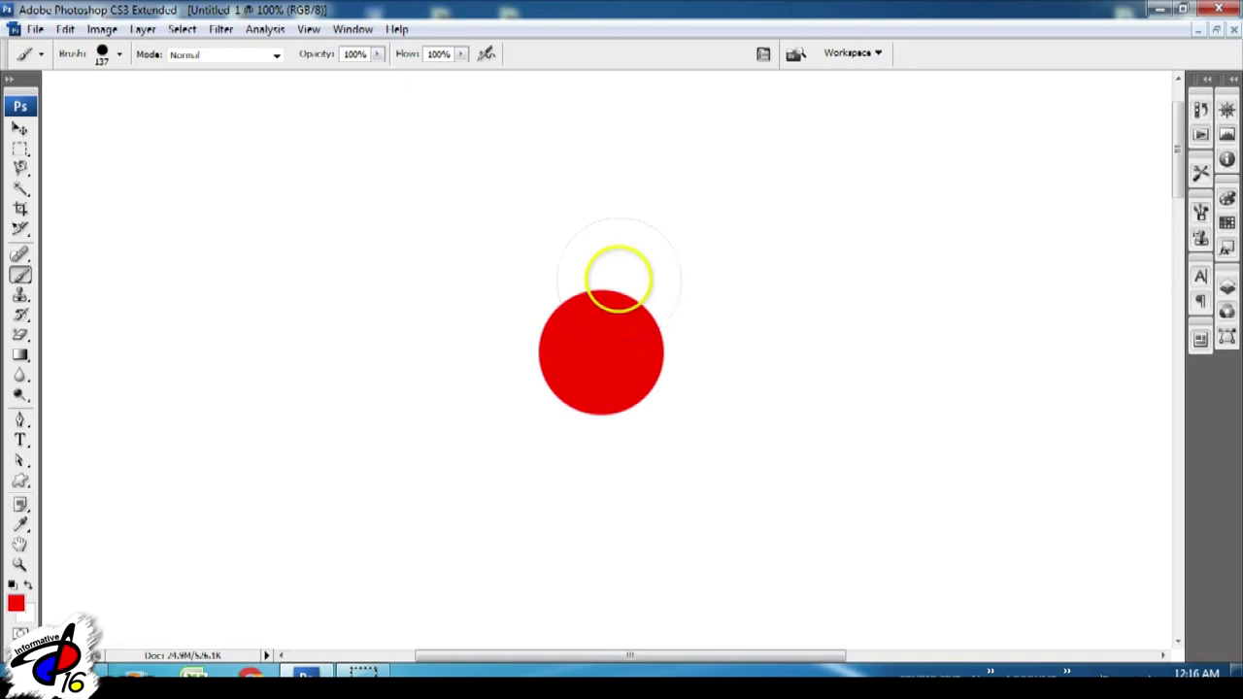
{"action": "key", "text": "ctrl+z"}
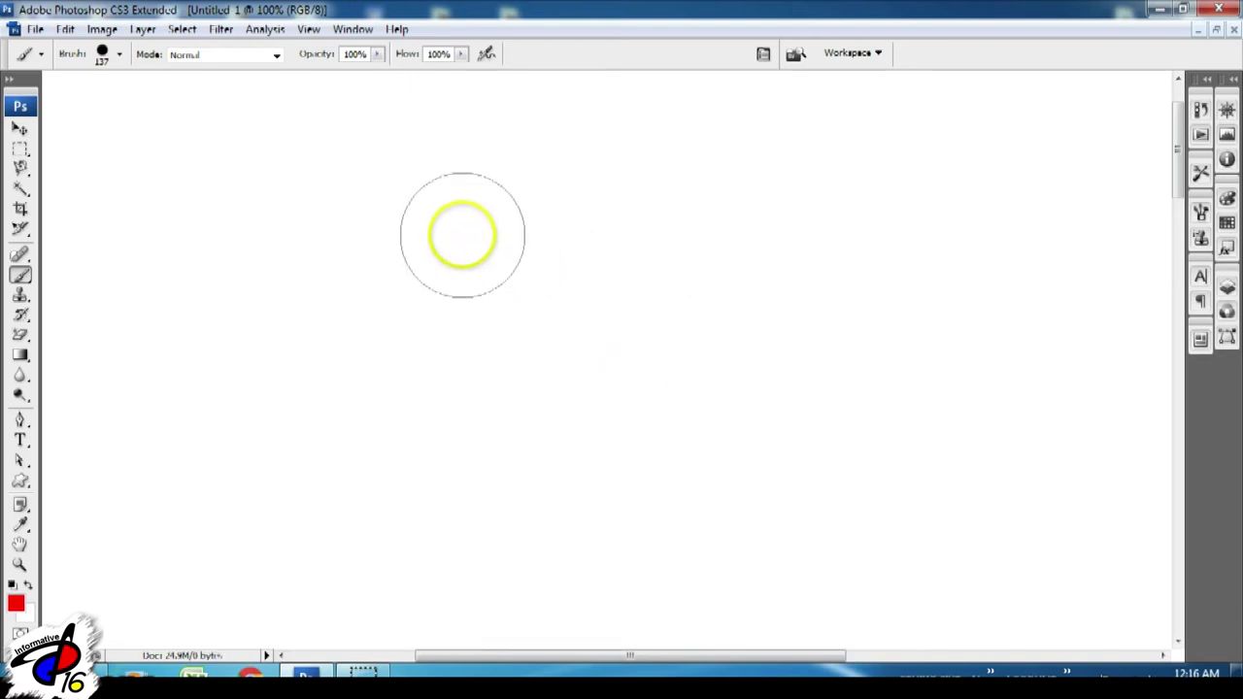
{"action": "left_click", "coordinate": [459, 233]}
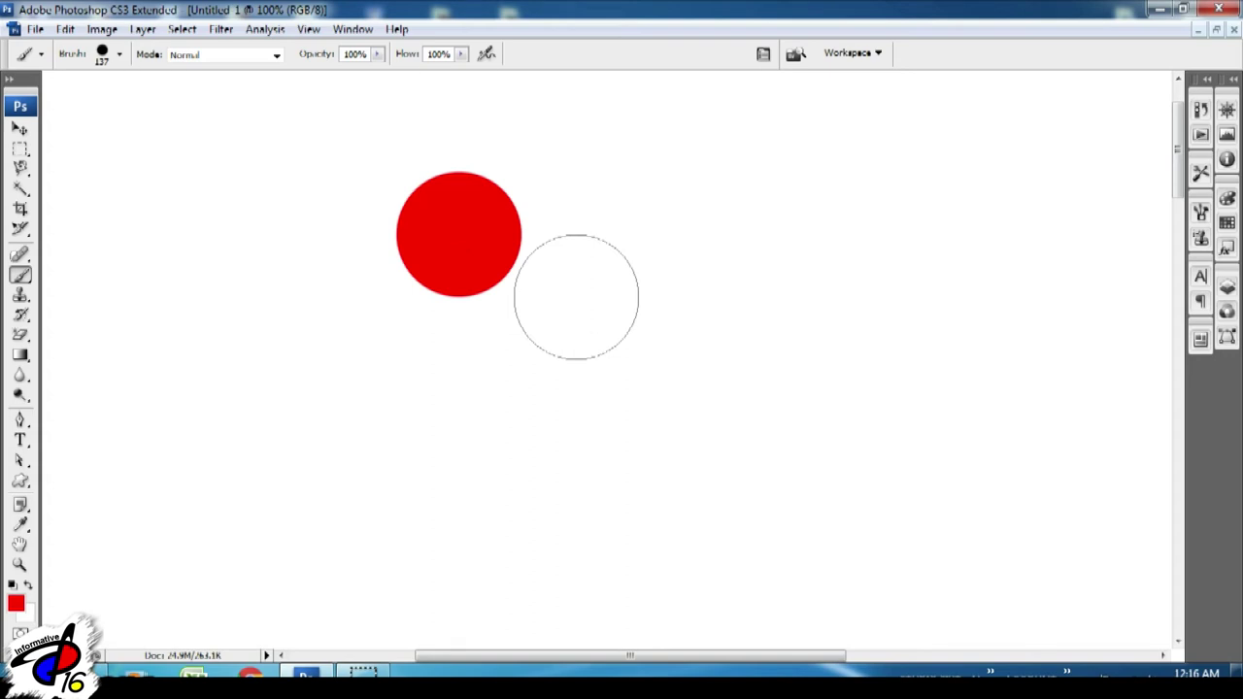
{"action": "key", "text": "ctrl+z"}
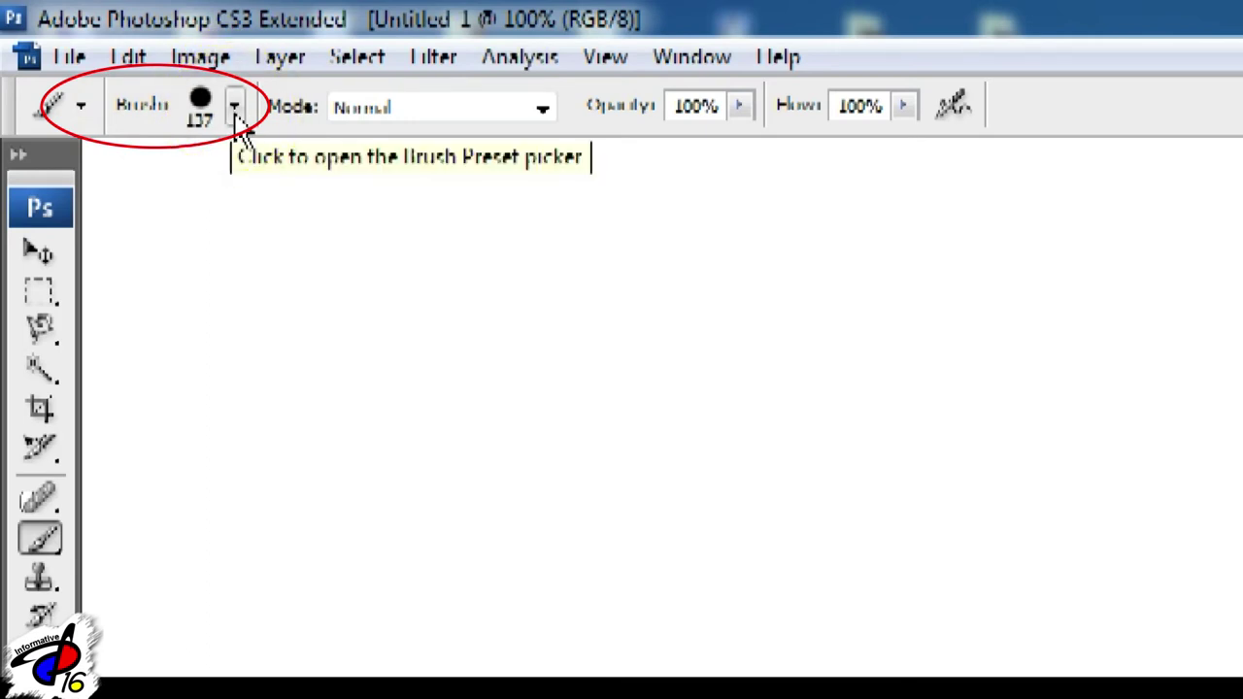
- Choose the soft 65 px brush tip and paint a soft-edged red dab
{"action": "left_click", "coordinate": [234, 110]}
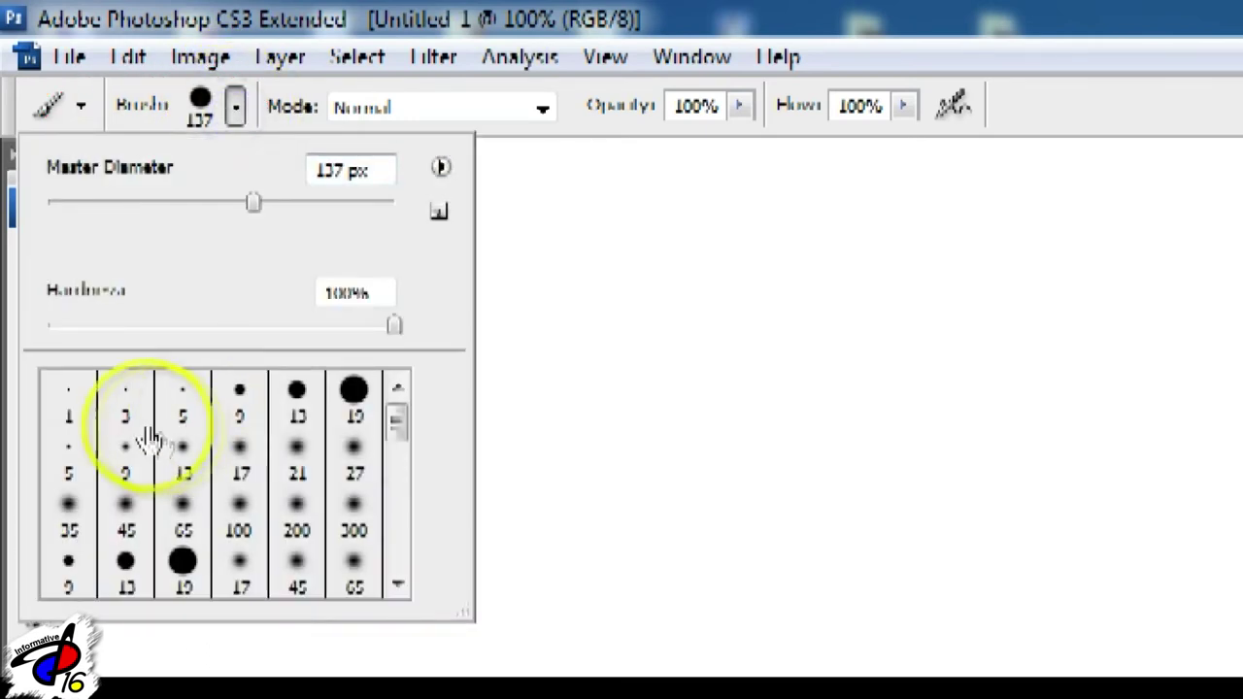
{"action": "scroll", "coordinate": [269, 442], "scroll_direction": "down", "scroll_amount": 1}
{"action": "scroll", "coordinate": [270, 441], "scroll_direction": "down", "scroll_amount": 1}
{"action": "scroll", "coordinate": [270, 442], "scroll_direction": "down", "scroll_amount": 2}
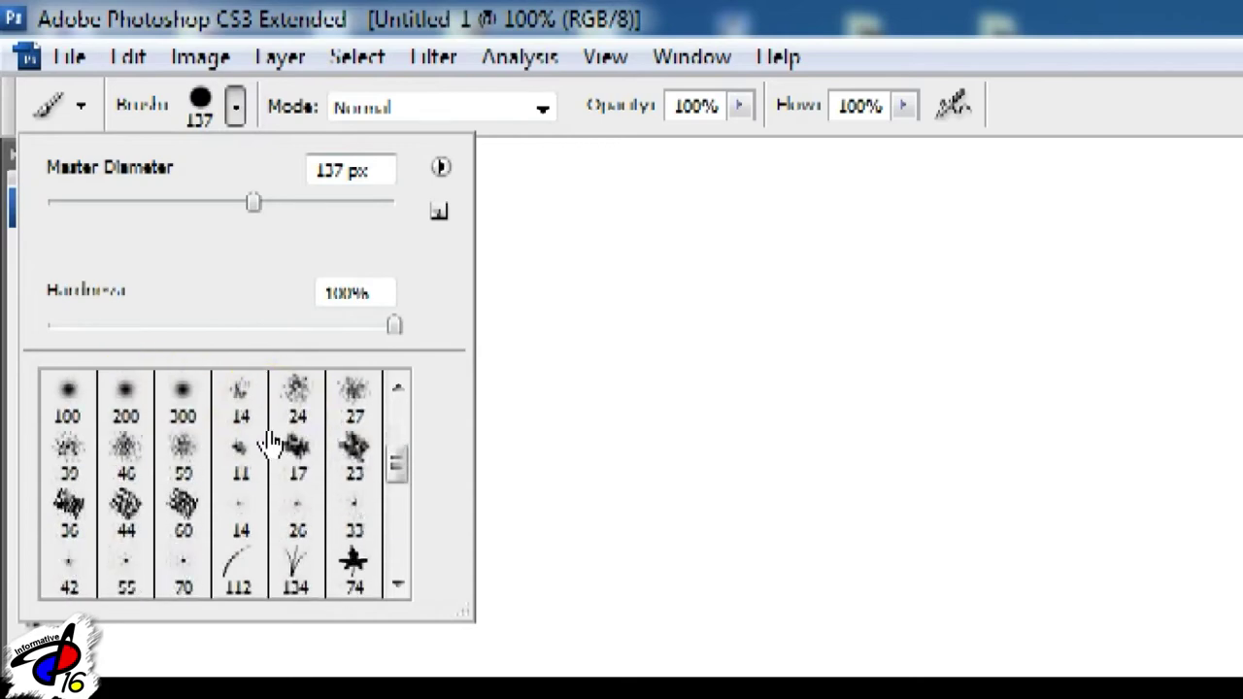
{"action": "scroll", "coordinate": [270, 441], "scroll_direction": "up", "scroll_amount": 2}
{"action": "left_click", "coordinate": [179, 249]}
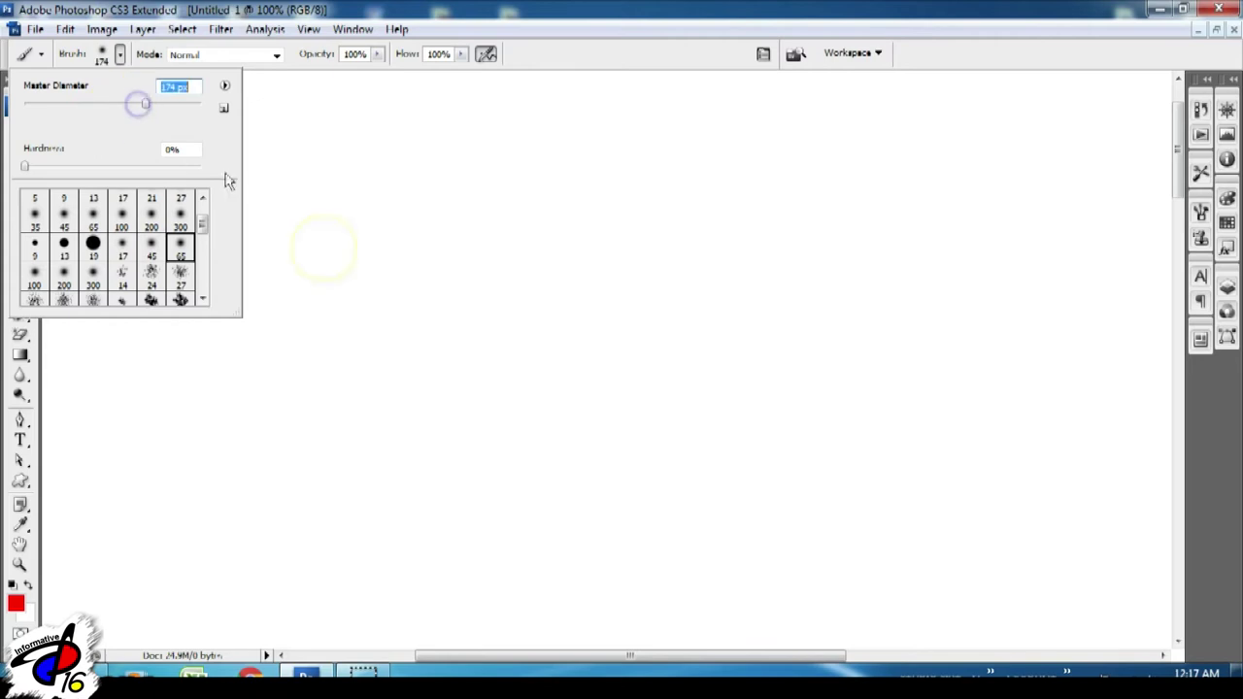
{"action": "left_click", "coordinate": [517, 258]}
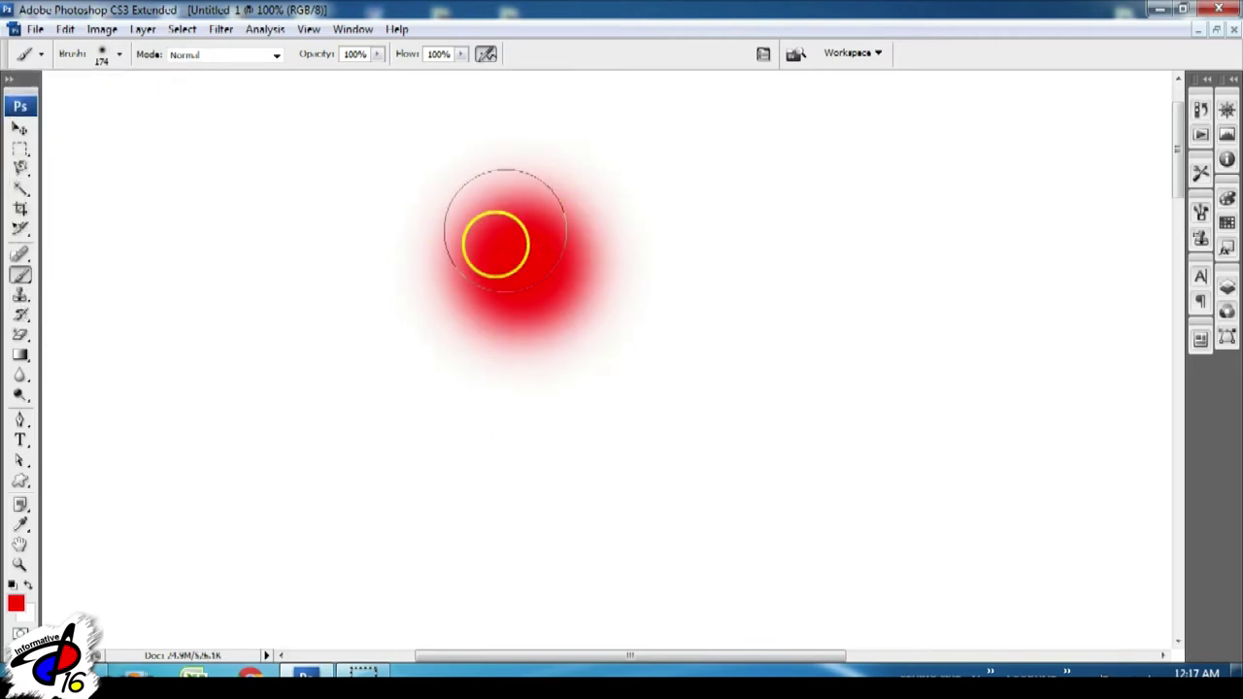
- Paint a hard round red circle beside it, then undo both dabs
{"action": "left_click", "coordinate": [118, 56]}
{"action": "left_click", "coordinate": [91, 242]}
{"action": "left_click", "coordinate": [307, 236]}
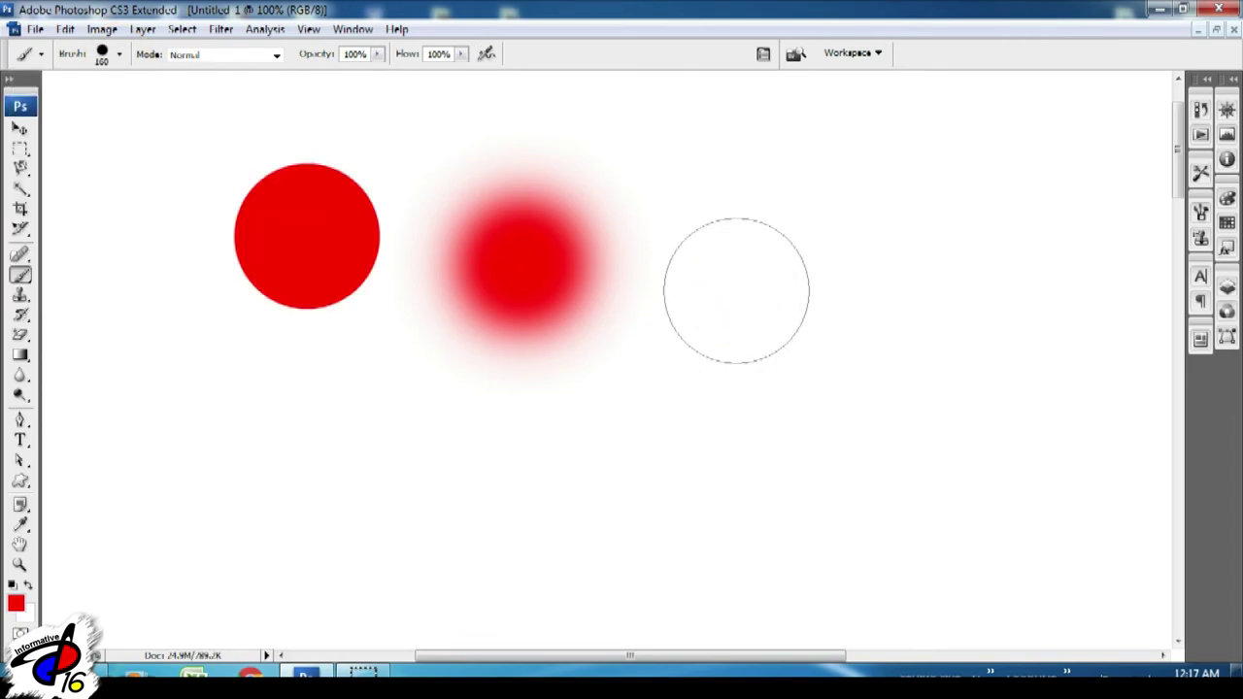
{"action": "key", "text": "ctrl+alt+z"}
{"action": "key", "text": "ctrl+alt+z"}
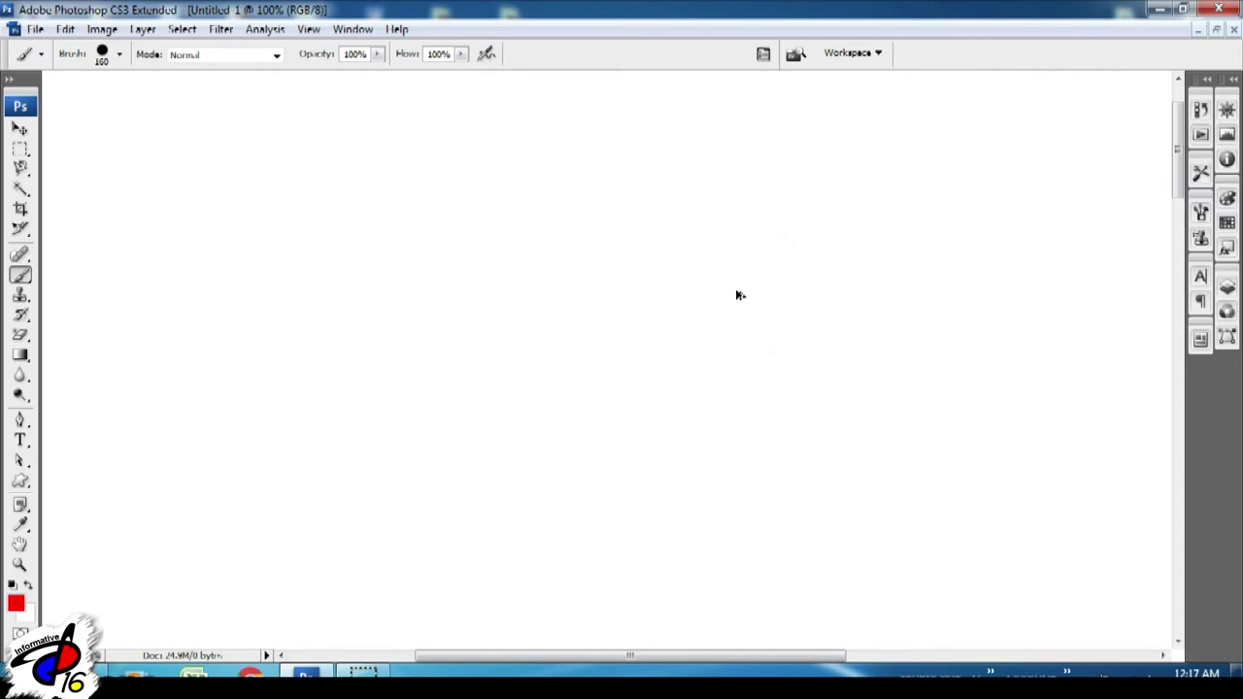
- Fit the whole page in the window and paint a full-strength red dab
{"action": "key", "text": "ctrl+0"}
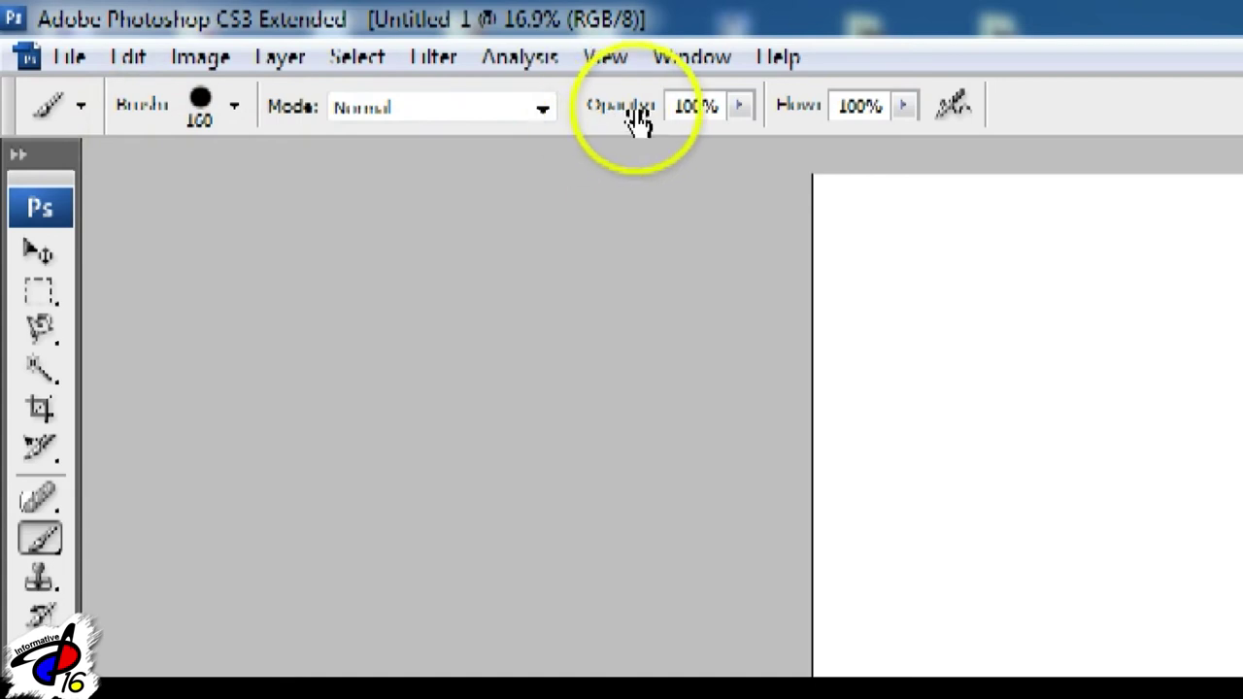
{"action": "left_click", "coordinate": [738, 107]}
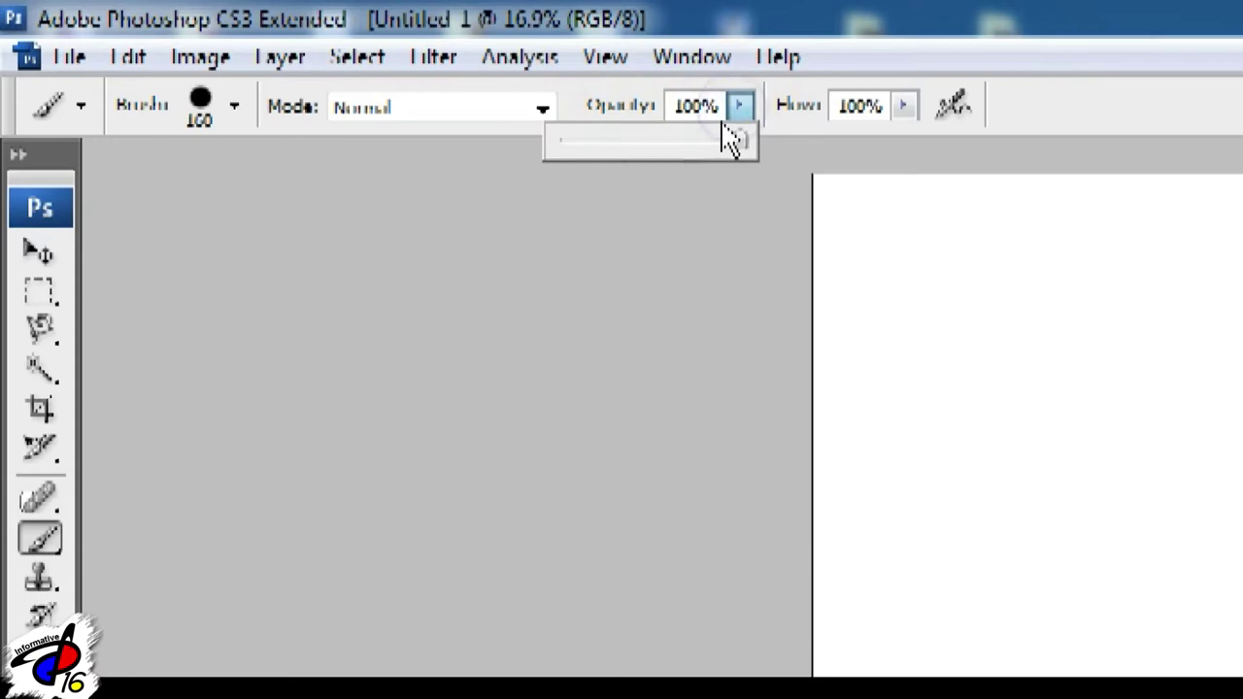
{"action": "left_click", "coordinate": [740, 107]}
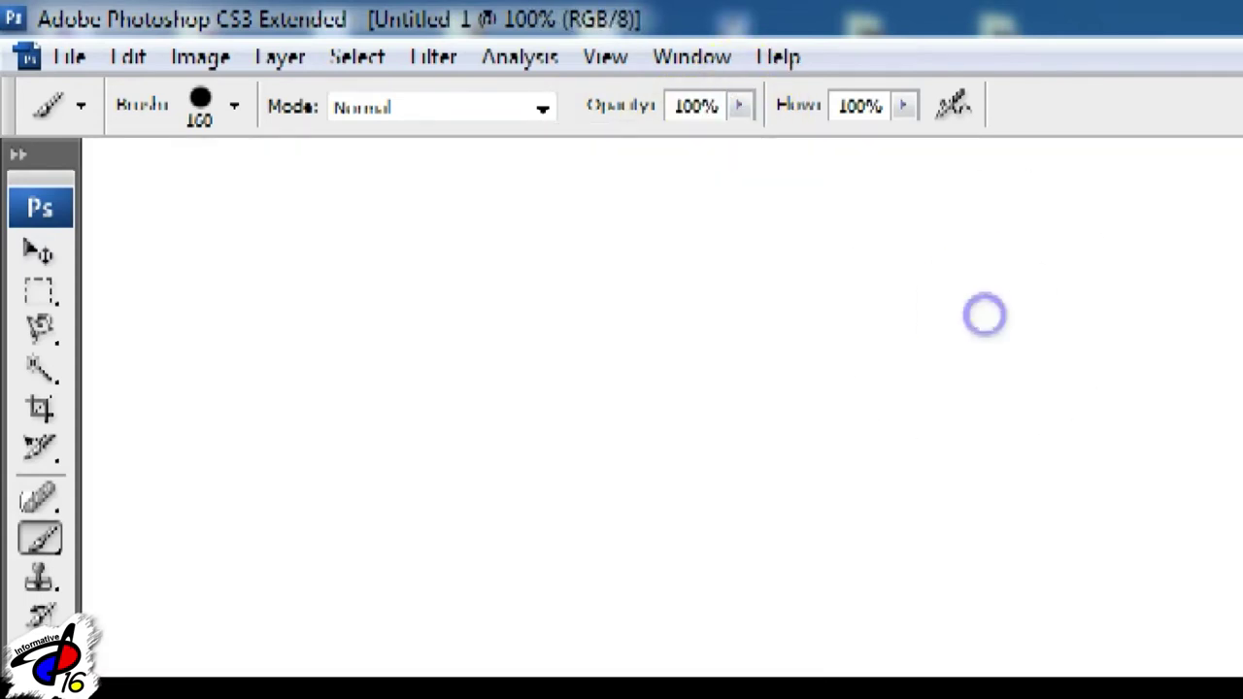
{"action": "left_click", "coordinate": [453, 330]}
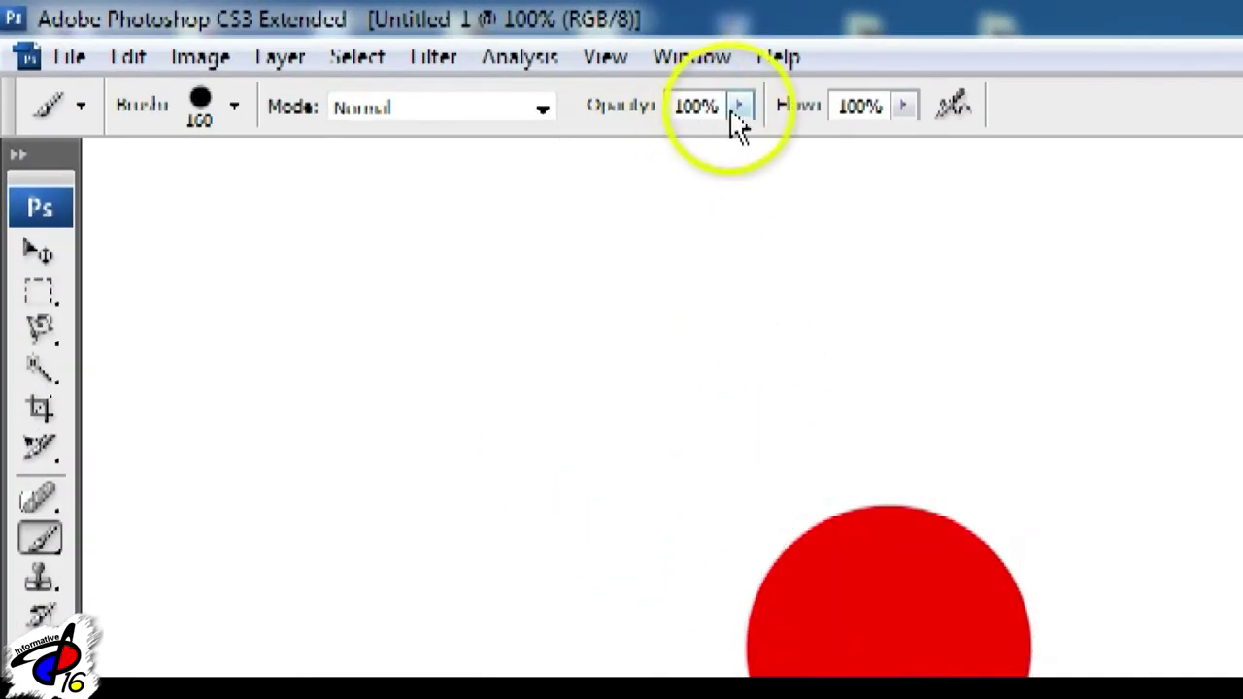
- Lower the brush opacity to 28% and paint a pale pink dab beside it
{"action": "left_click", "coordinate": [739, 106]}
{"action": "left_click", "coordinate": [655, 144]}
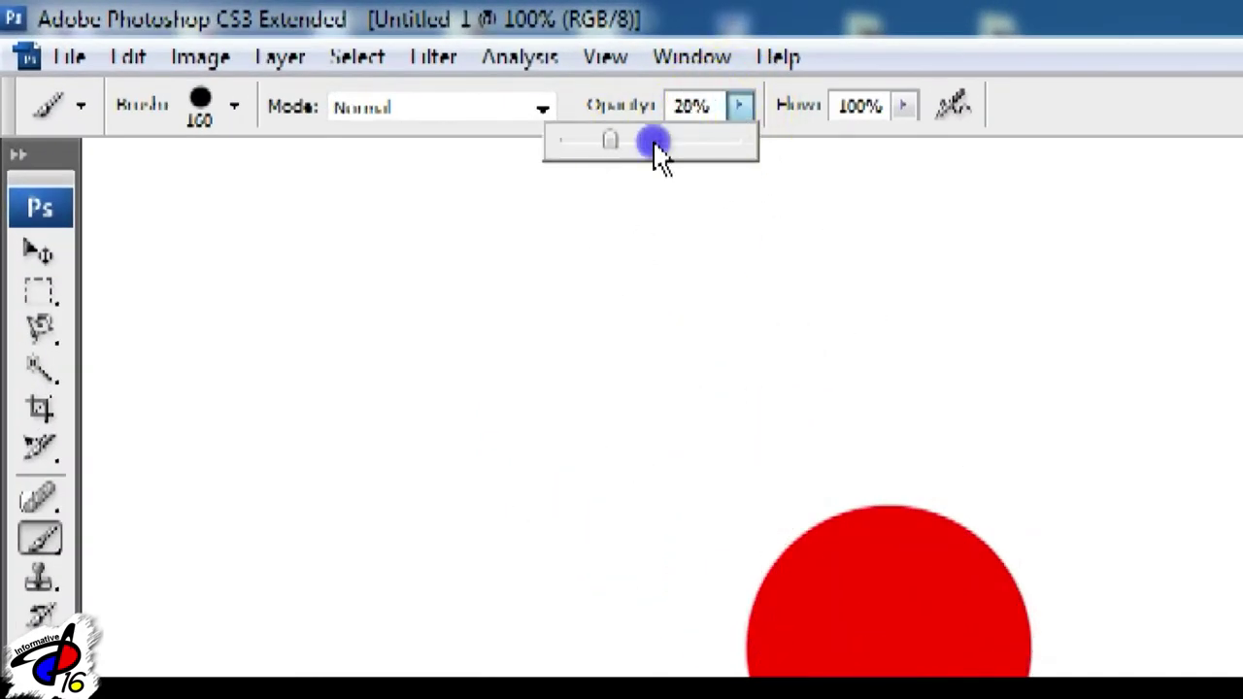
{"action": "left_click", "coordinate": [630, 309]}
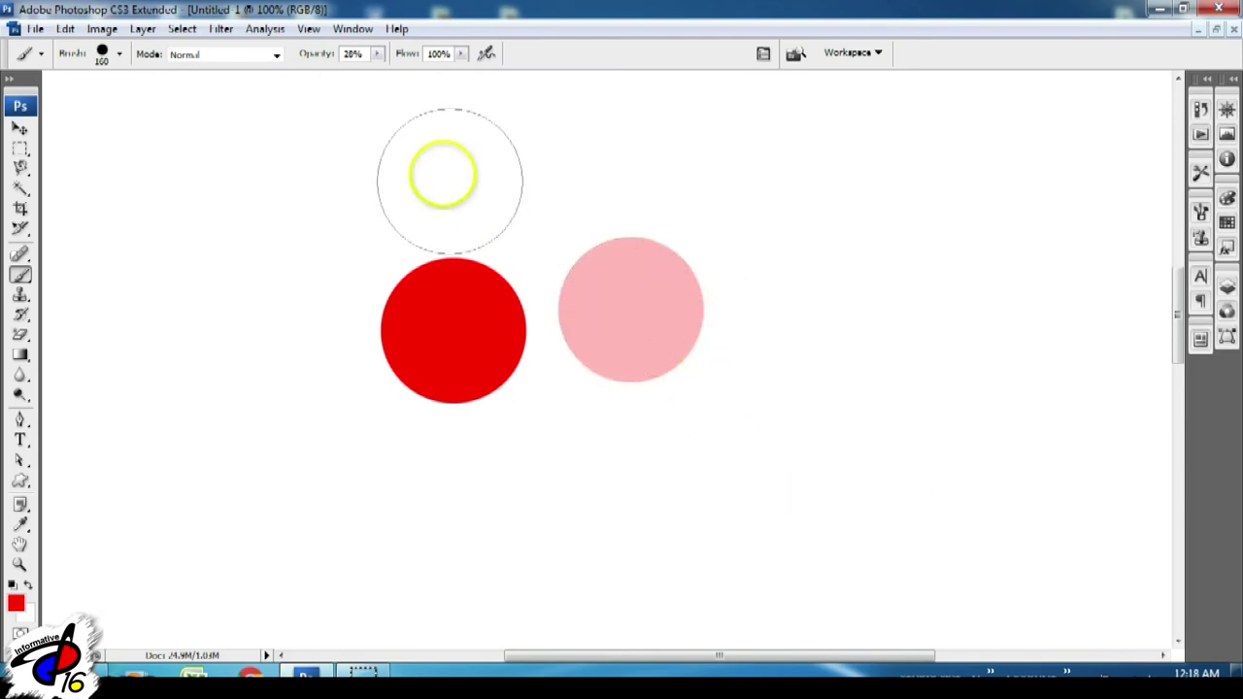
- Paint a faint pink dab at 13% opacity and a fainter one at 50% flow
{"action": "left_click", "coordinate": [378, 54]}
{"action": "left_click_drag", "start_coordinate": [352, 78], "coordinate": [360, 75]}
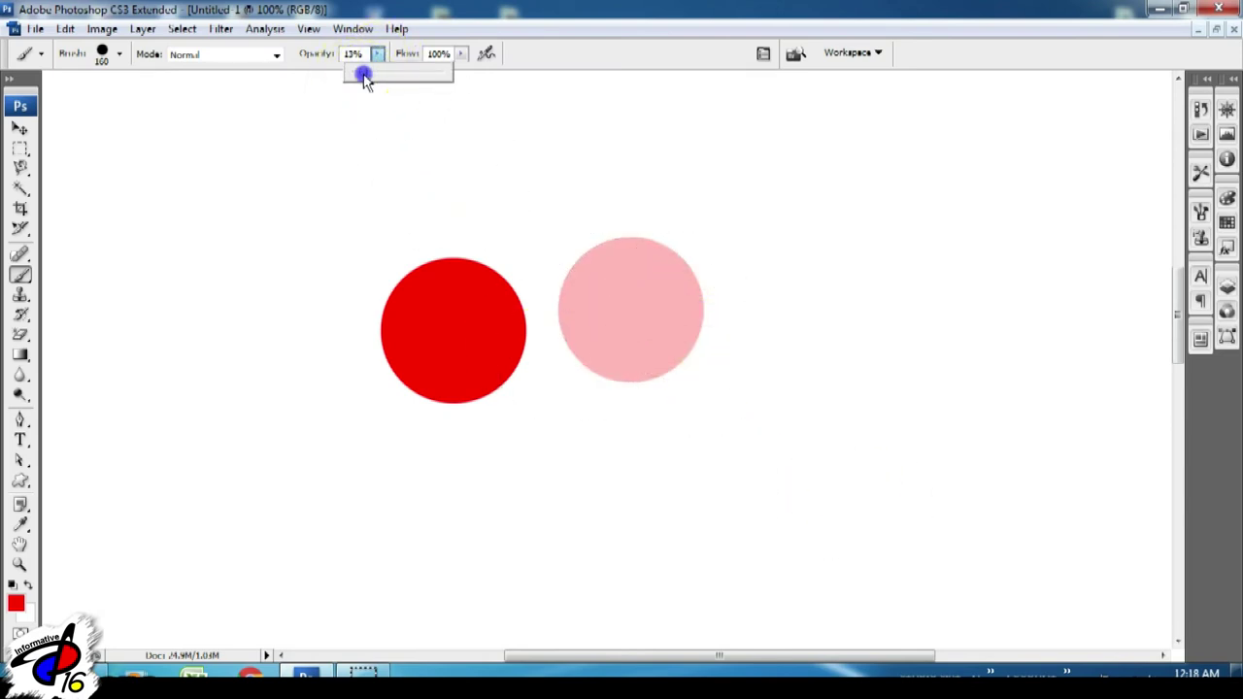
{"action": "left_click", "coordinate": [792, 266]}
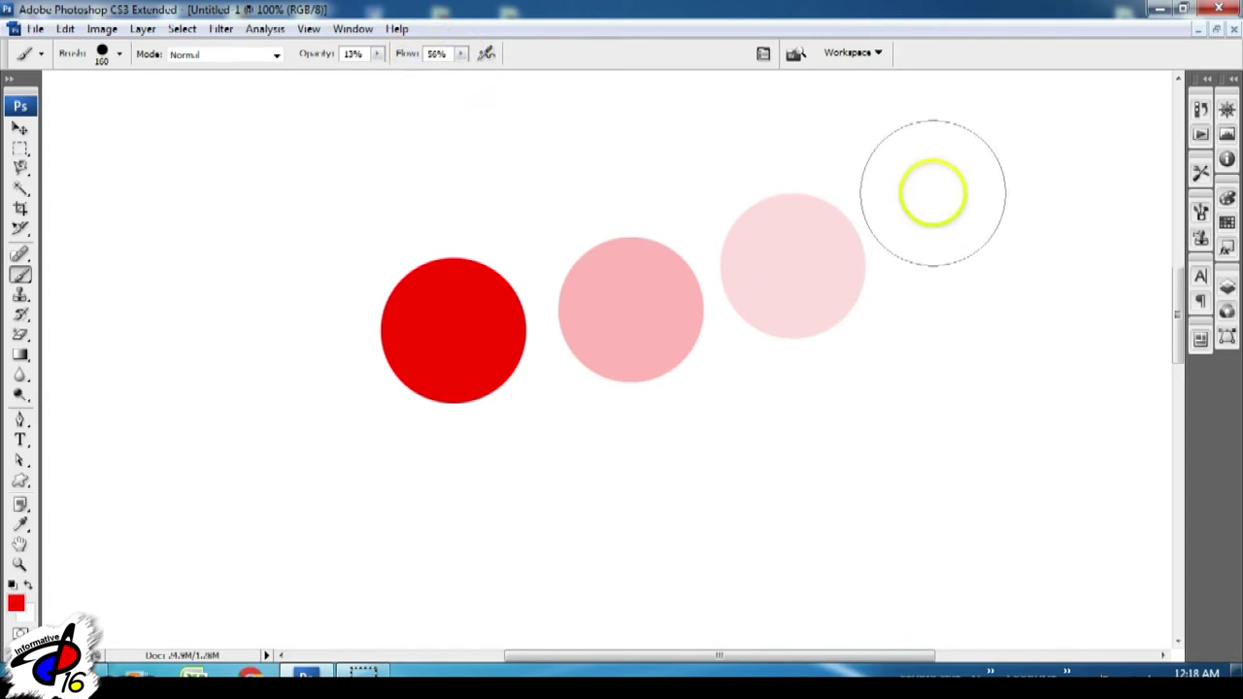
{"action": "left_click", "coordinate": [935, 193]}
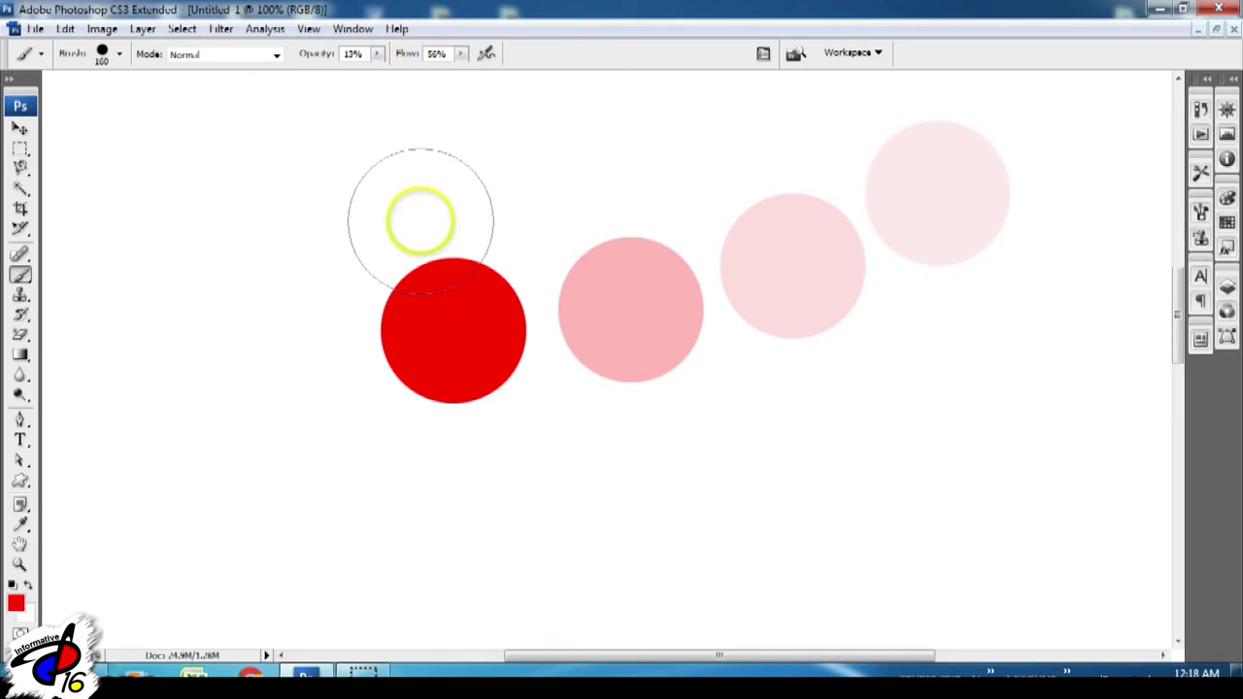
- Clear all test dabs from the canvas and dismiss the brush settings popup
{"action": "key", "text": "ctrl+a"}
{"action": "key", "text": "Delete"}
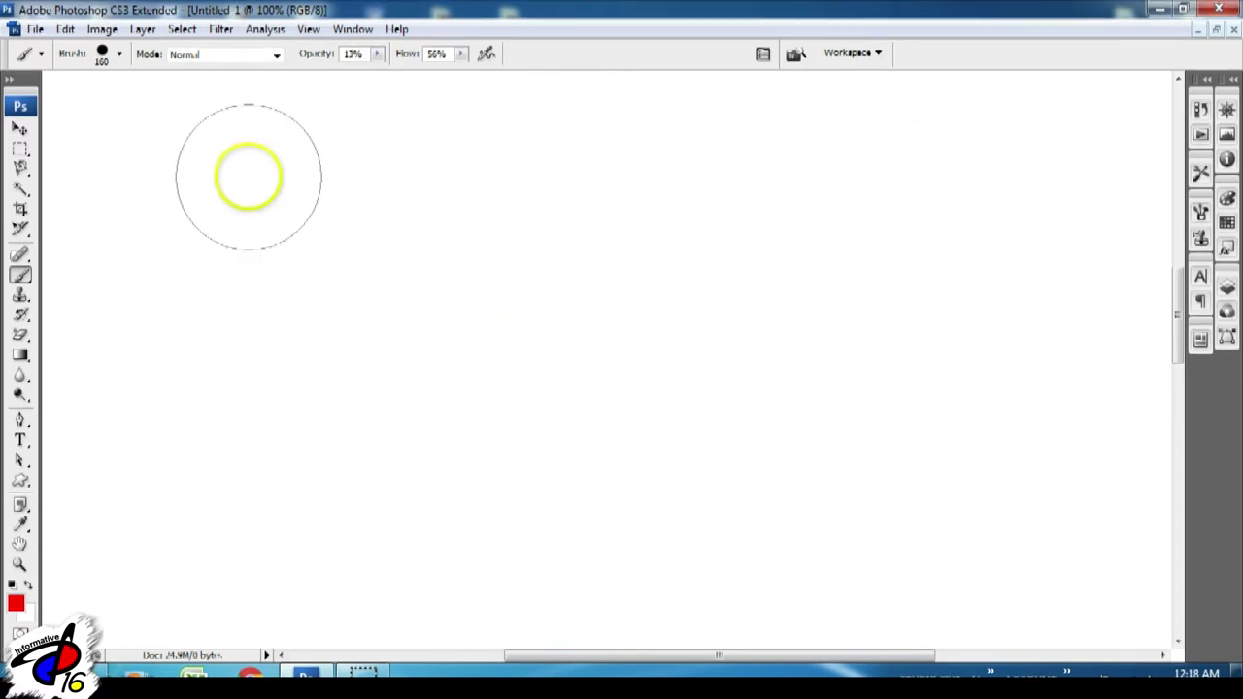
{"action": "right_click", "coordinate": [245, 177]}
{"action": "left_click", "coordinate": [153, 16]}
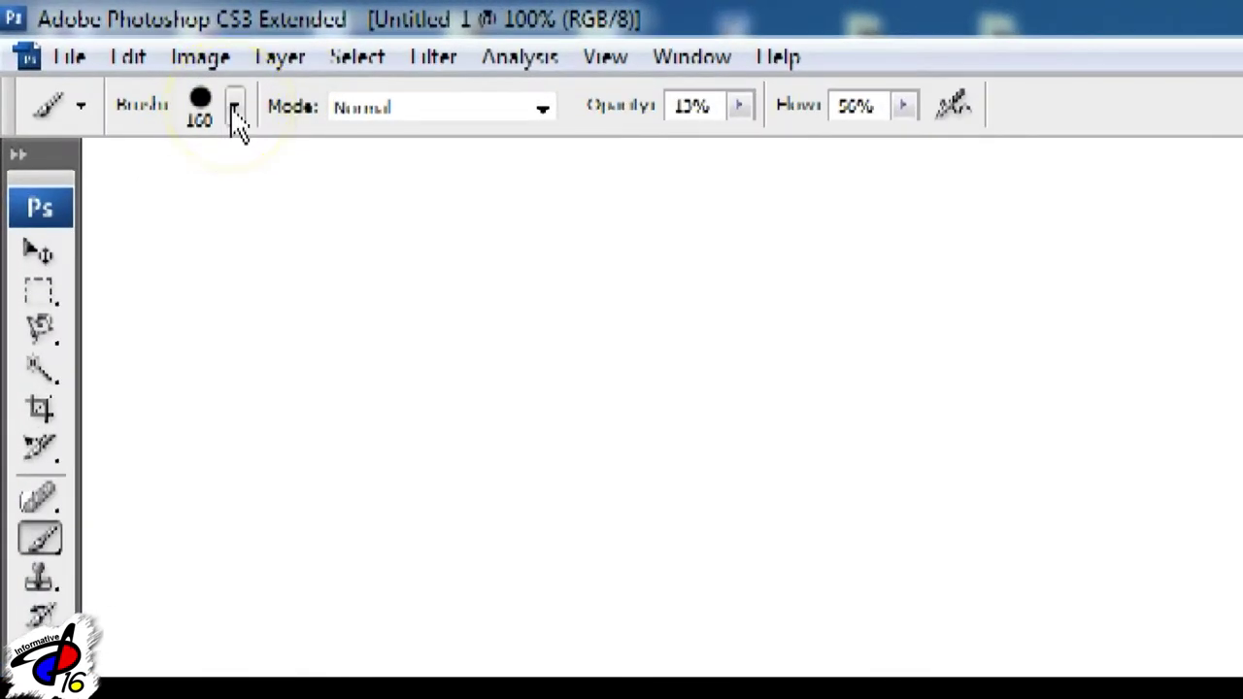
- Select the Scattered 59 px brush from the Brush Preset picker
{"action": "left_click", "coordinate": [234, 109]}
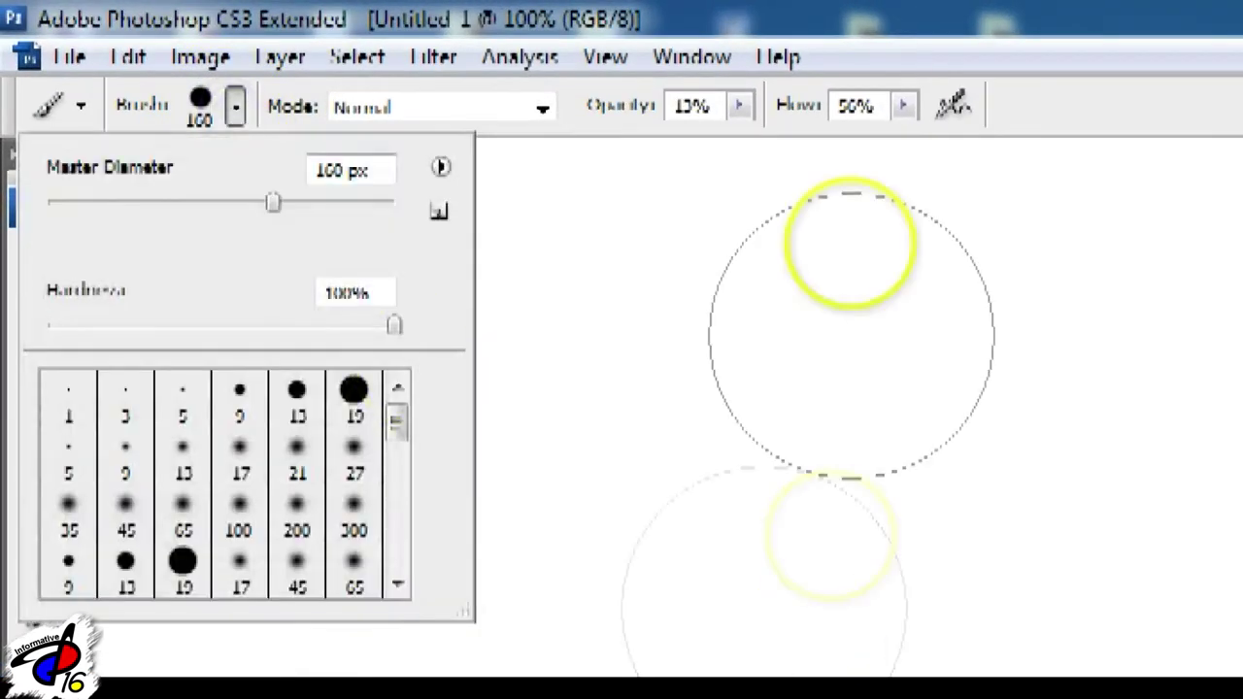
{"action": "left_click", "coordinate": [888, 33]}
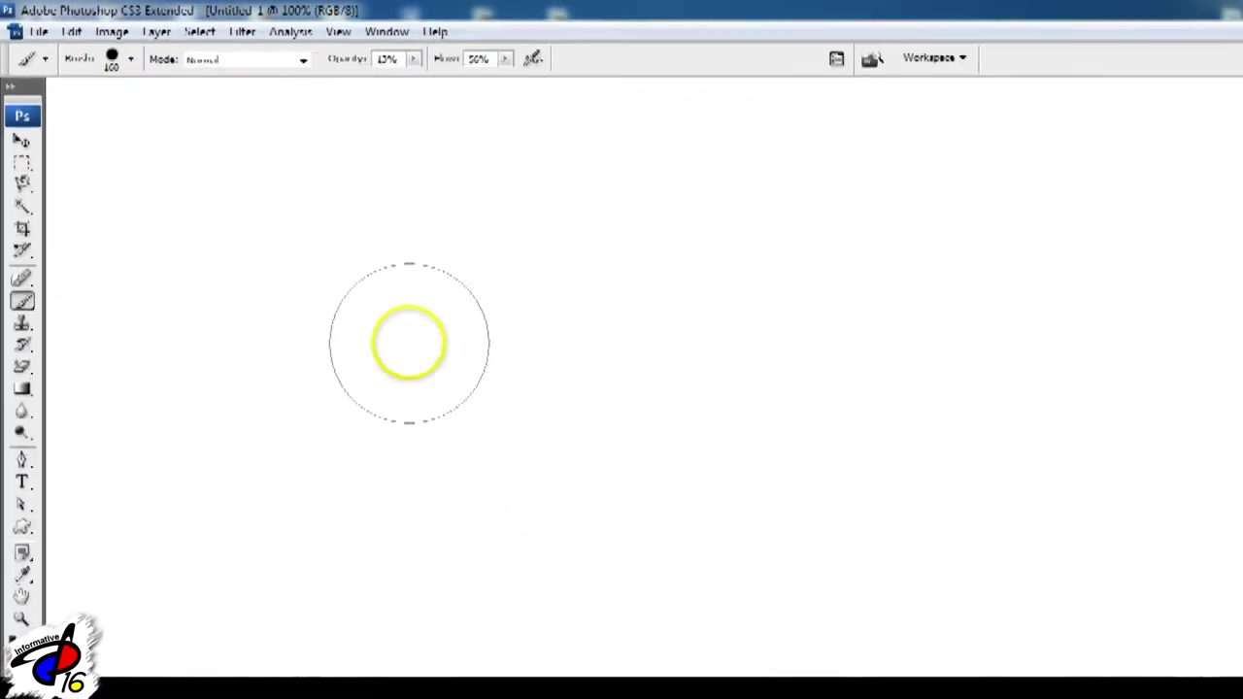
{"action": "right_click", "coordinate": [389, 320]}
{"action": "scroll", "coordinate": [500, 475], "scroll_direction": "down", "scroll_amount": 1}
{"action": "scroll", "coordinate": [498, 474], "scroll_direction": "down", "scroll_amount": 1}
{"action": "scroll", "coordinate": [496, 476], "scroll_direction": "down", "scroll_amount": 1}
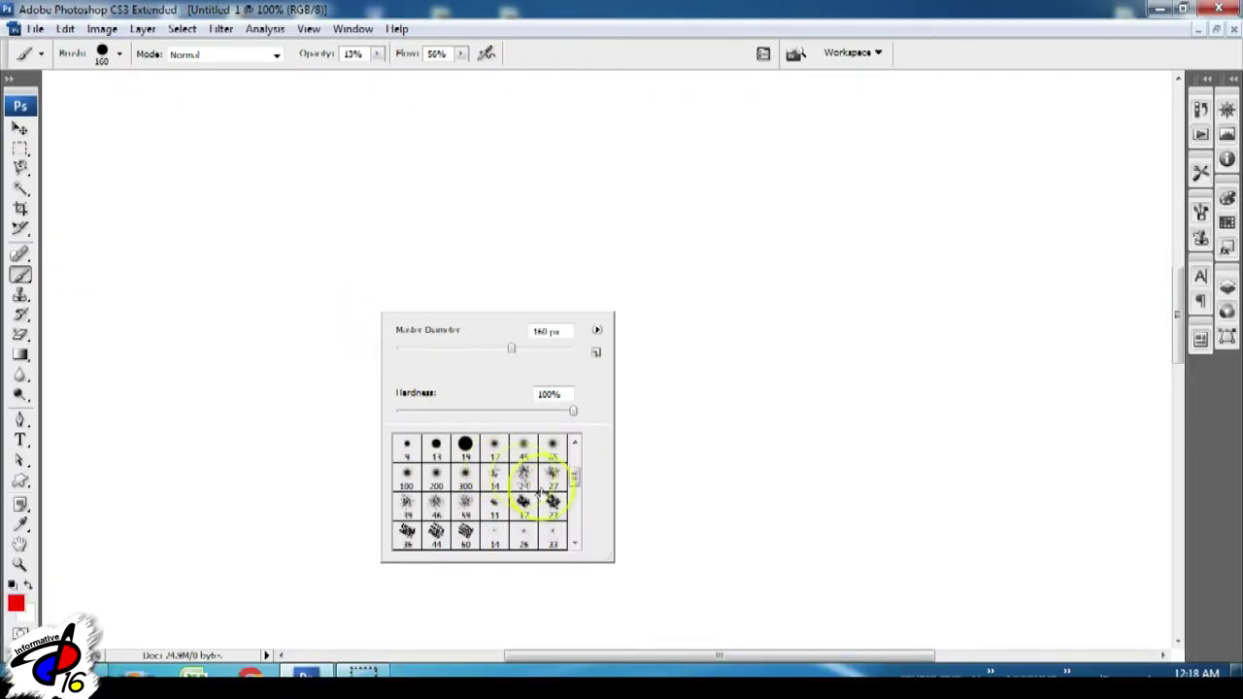
{"action": "scroll", "coordinate": [542, 493], "scroll_direction": "down", "scroll_amount": 1}
{"action": "left_click", "coordinate": [466, 485]}
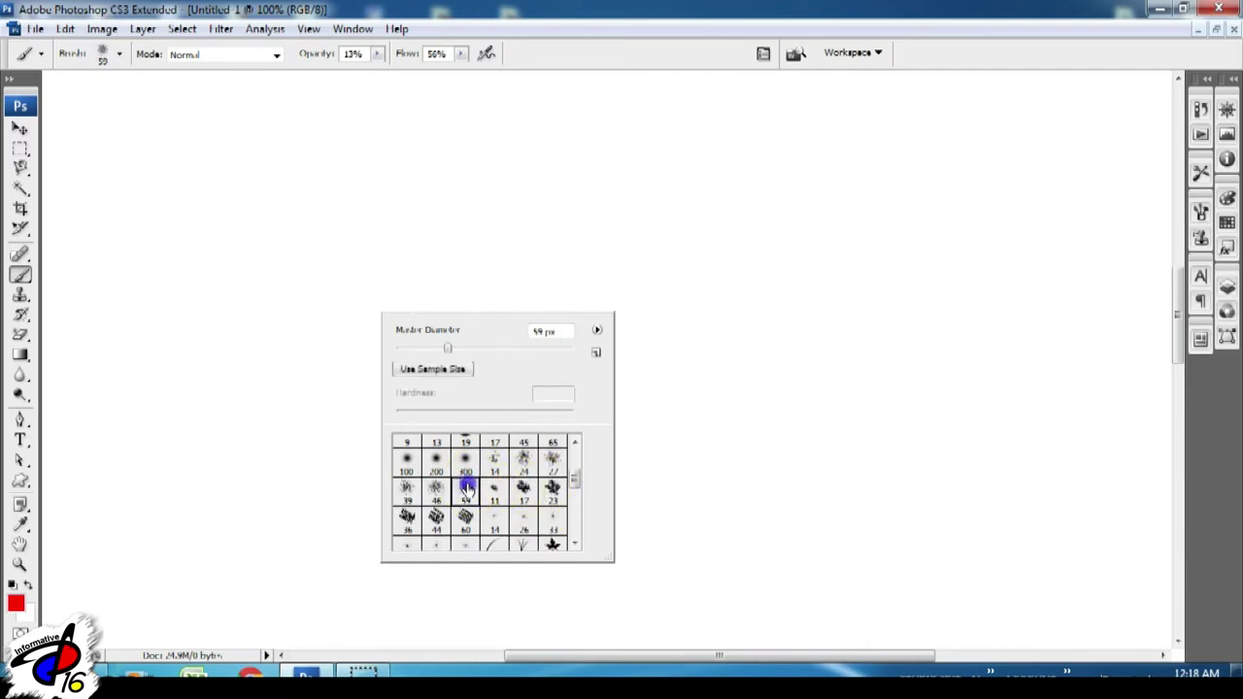
{"action": "left_click", "coordinate": [325, 320]}
- Enlarge the scattered brush's master diameter to 133 px
{"action": "right_click", "coordinate": [464, 296]}
{"action": "left_click_drag", "start_coordinate": [541, 327], "coordinate": [571, 331]}
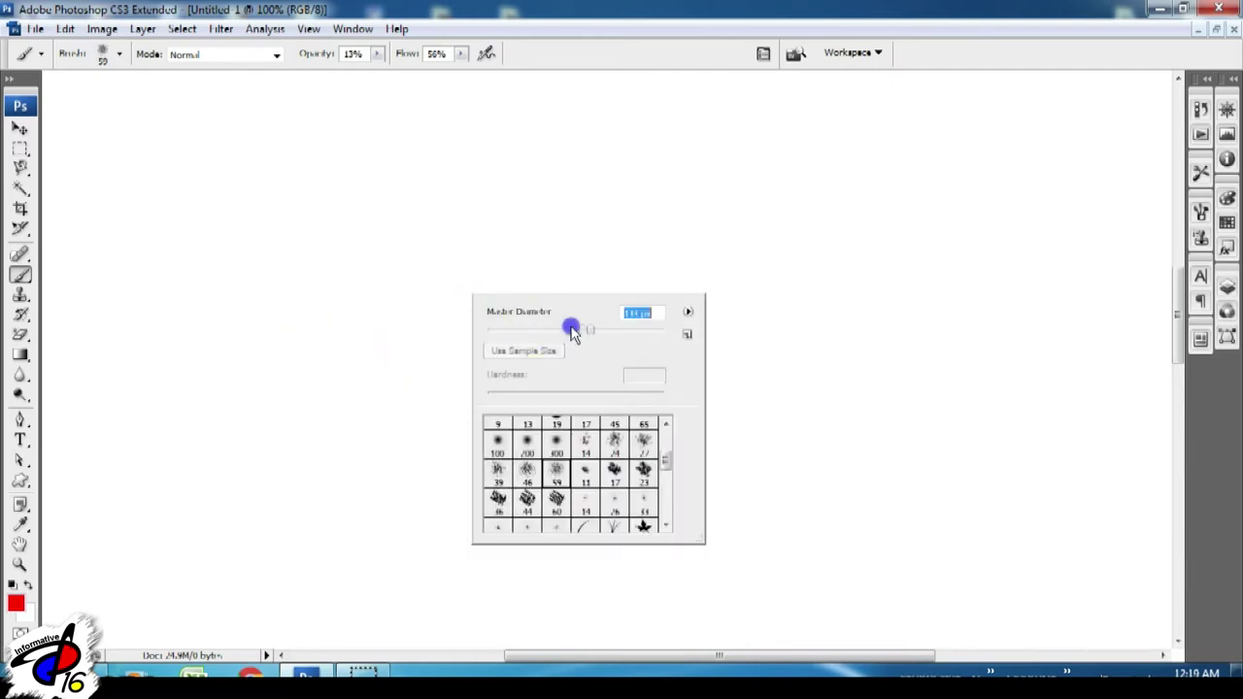
{"action": "left_click", "coordinate": [432, 257]}
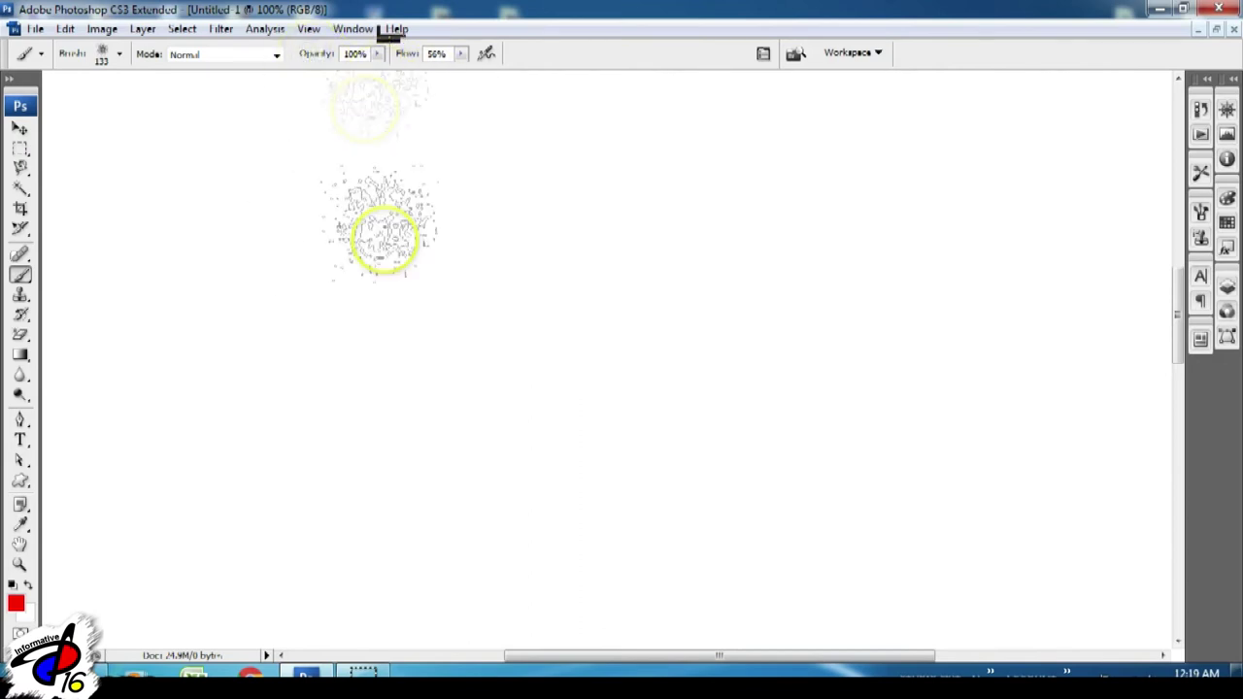
- Stamp red speckled dabs across the canvas, the last three denser at 100% flow
{"action": "left_click", "coordinate": [400, 289]}
{"action": "left_click", "coordinate": [548, 322]}
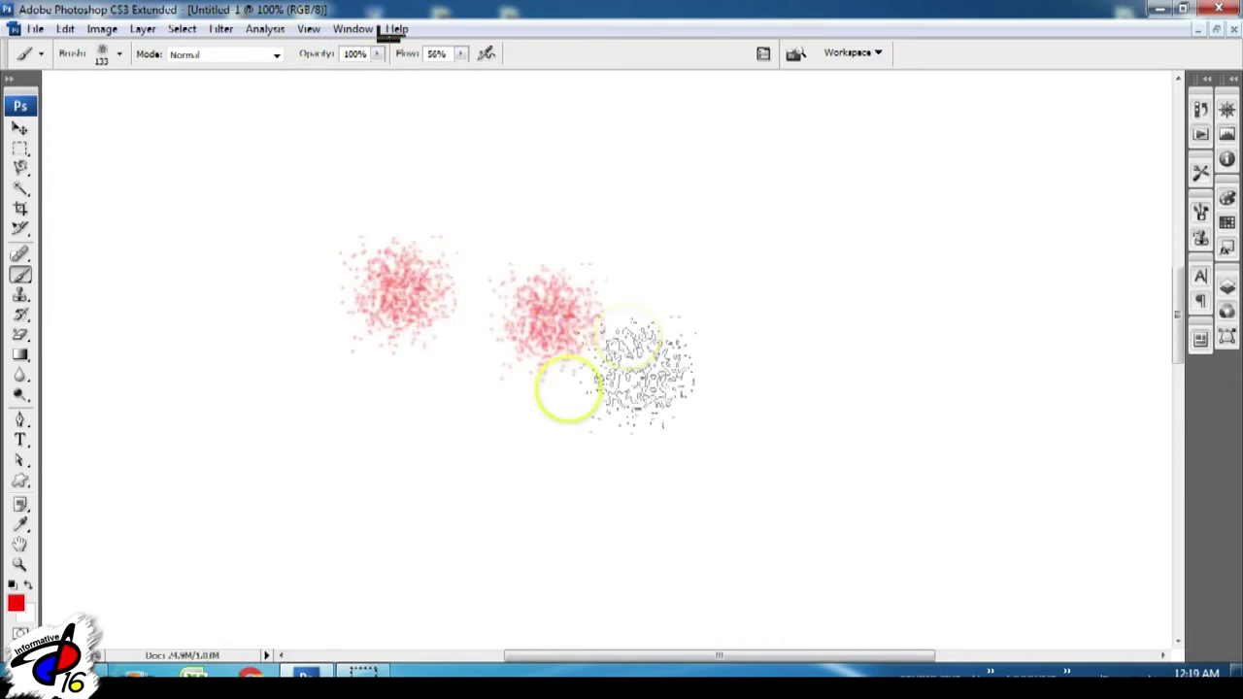
{"action": "left_click", "coordinate": [660, 272]}
{"action": "left_click", "coordinate": [682, 403]}
{"action": "key", "text": "shift+0"}
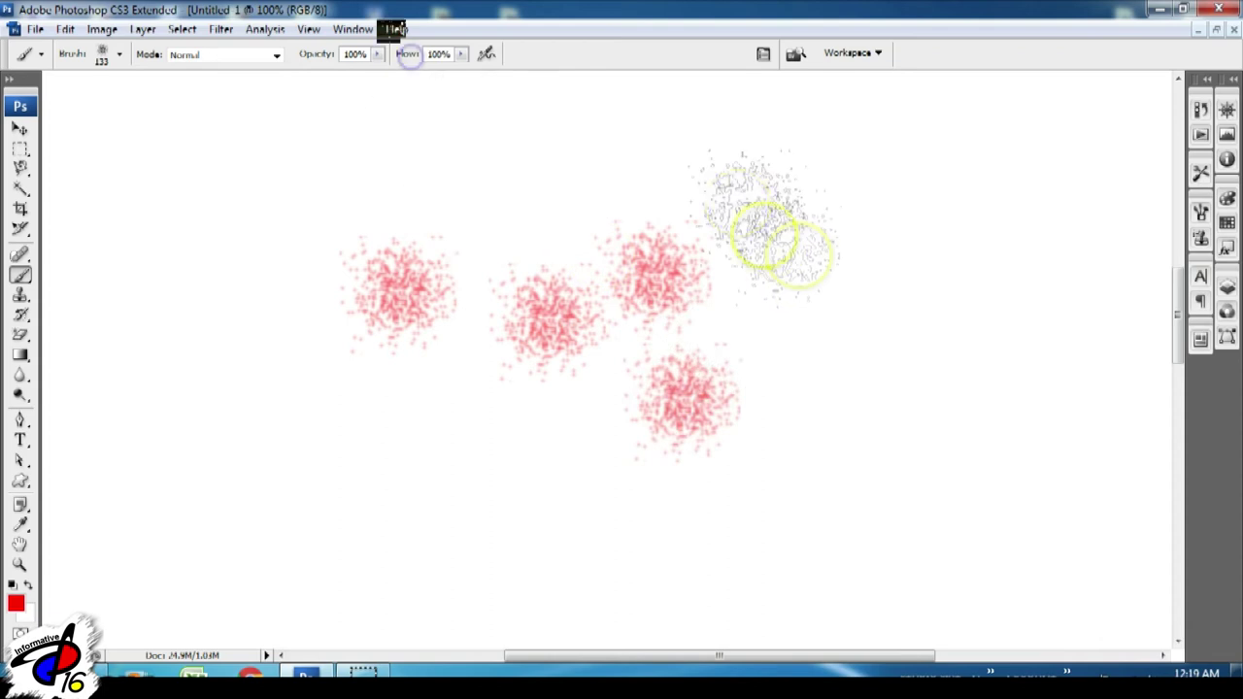
{"action": "left_click", "coordinate": [833, 254]}
{"action": "left_click", "coordinate": [908, 352]}
{"action": "left_click", "coordinate": [858, 434]}
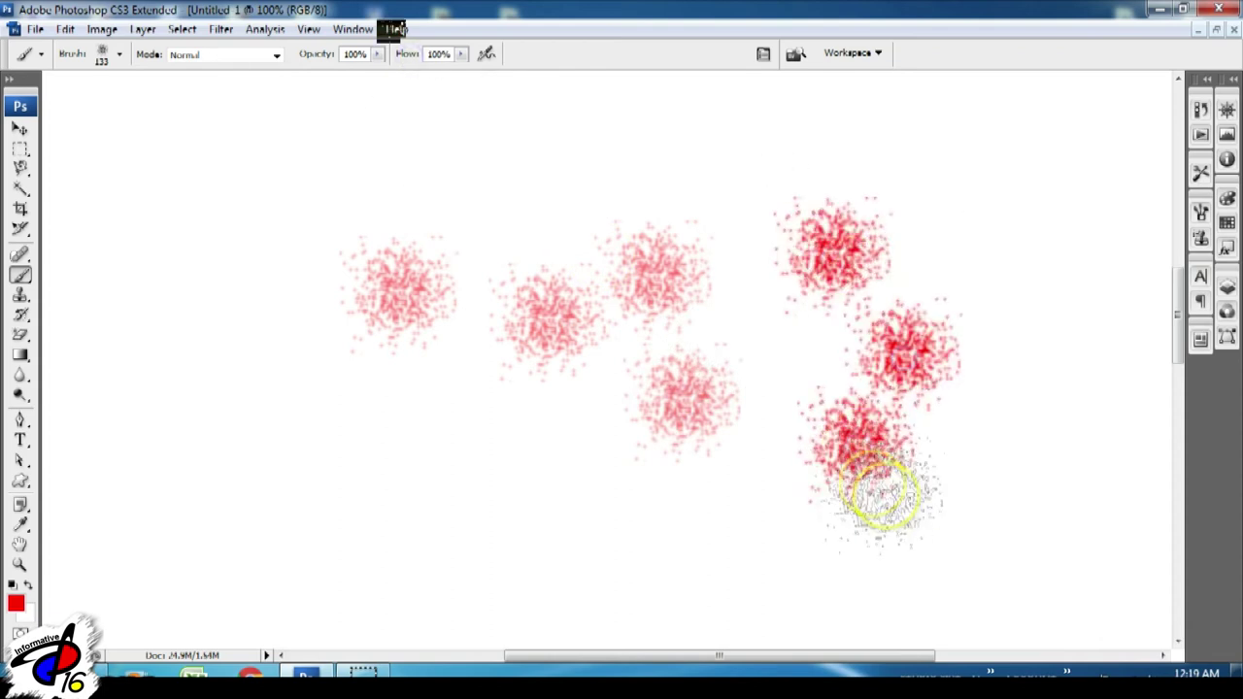
- Lower flow to 17% and paint a faint pink dab and a diagonal speckled stroke
{"action": "left_click_drag", "start_coordinate": [420, 57], "coordinate": [414, 60]}
{"action": "left_click", "coordinate": [194, 322]}
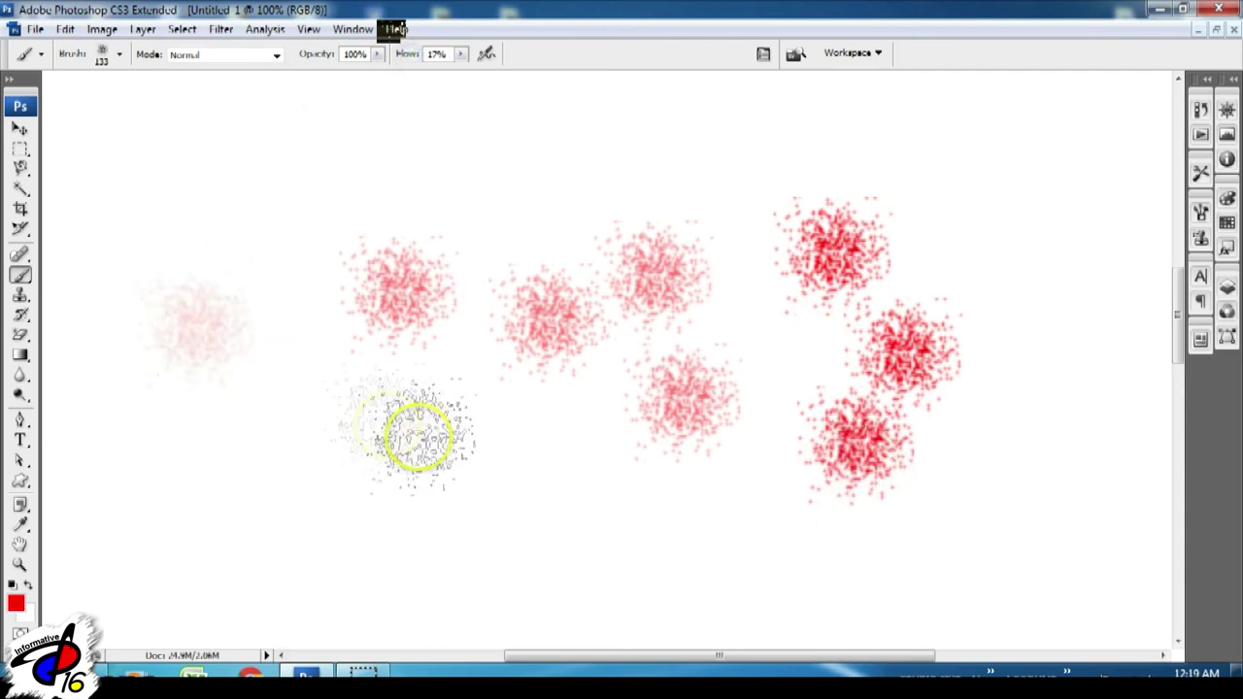
{"action": "mouse_move", "coordinate": [292, 382]}
{"action": "left_mouse_down"}
{"action": "mouse_move", "coordinate": [360, 446]}
{"action": "mouse_move", "coordinate": [447, 471]}
{"action": "left_mouse_up"}
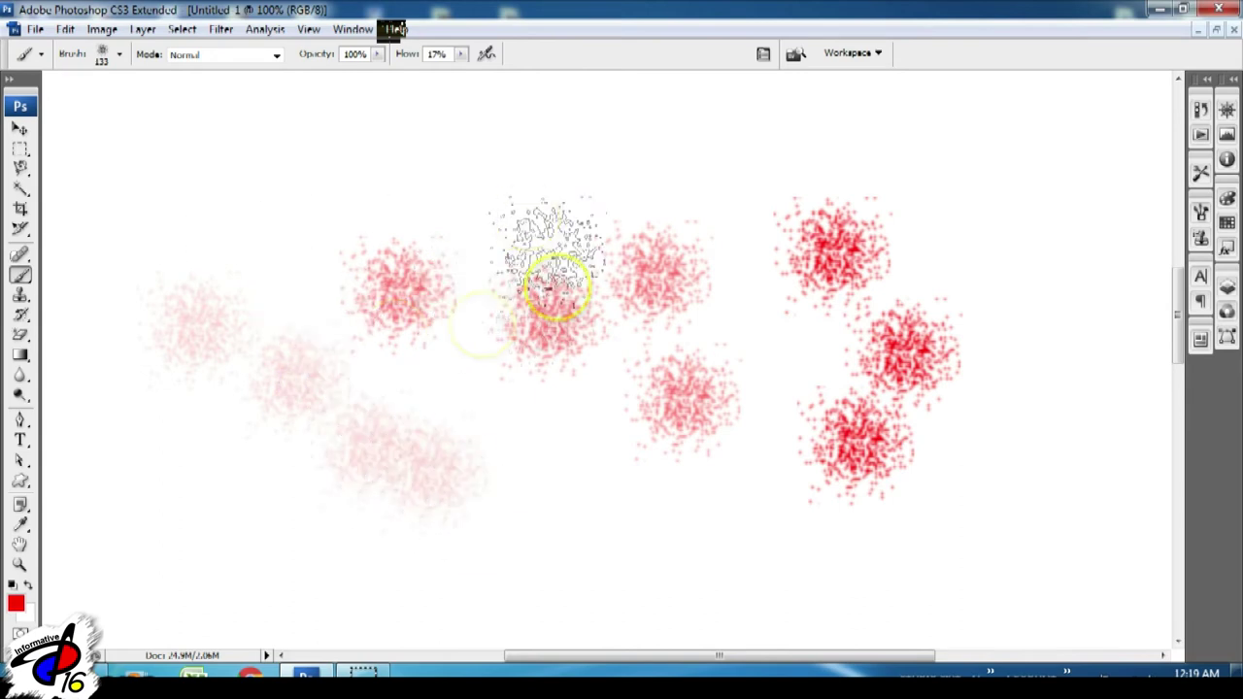
{"action": "left_click", "coordinate": [17, 604]}
- Switch the foreground colour to blue and paint speckled blue strokes along the top
{"action": "left_click", "coordinate": [984, 292]}
{"action": "left_click", "coordinate": [1047, 335]}
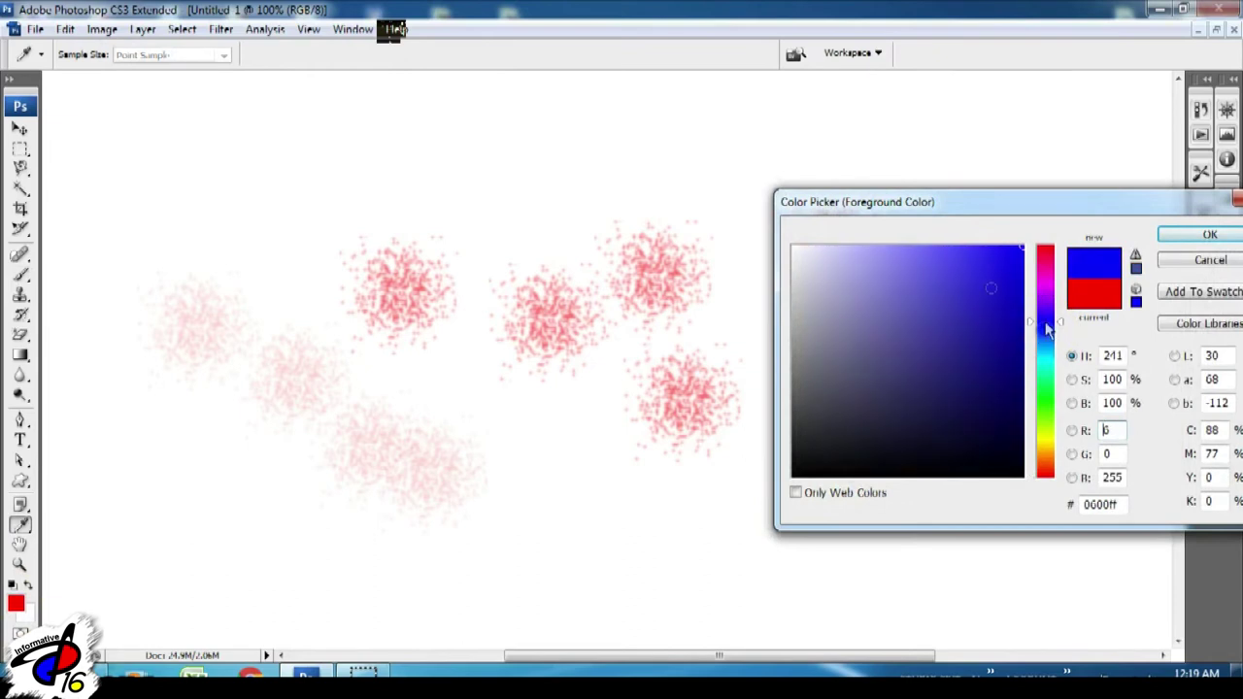
{"action": "left_click_drag", "start_coordinate": [960, 256], "coordinate": [987, 285]}
{"action": "left_click", "coordinate": [1175, 235]}
{"action": "mouse_move", "coordinate": [499, 158]}
{"action": "left_mouse_down"}
{"action": "mouse_move", "coordinate": [616, 155]}
{"action": "mouse_move", "coordinate": [701, 172]}
{"action": "mouse_move", "coordinate": [685, 158]}
{"action": "mouse_move", "coordinate": [702, 158]}
{"action": "mouse_move", "coordinate": [596, 208]}
{"action": "mouse_move", "coordinate": [476, 202]}
{"action": "mouse_move", "coordinate": [533, 200]}
{"action": "mouse_move", "coordinate": [516, 217]}
{"action": "left_mouse_up"}
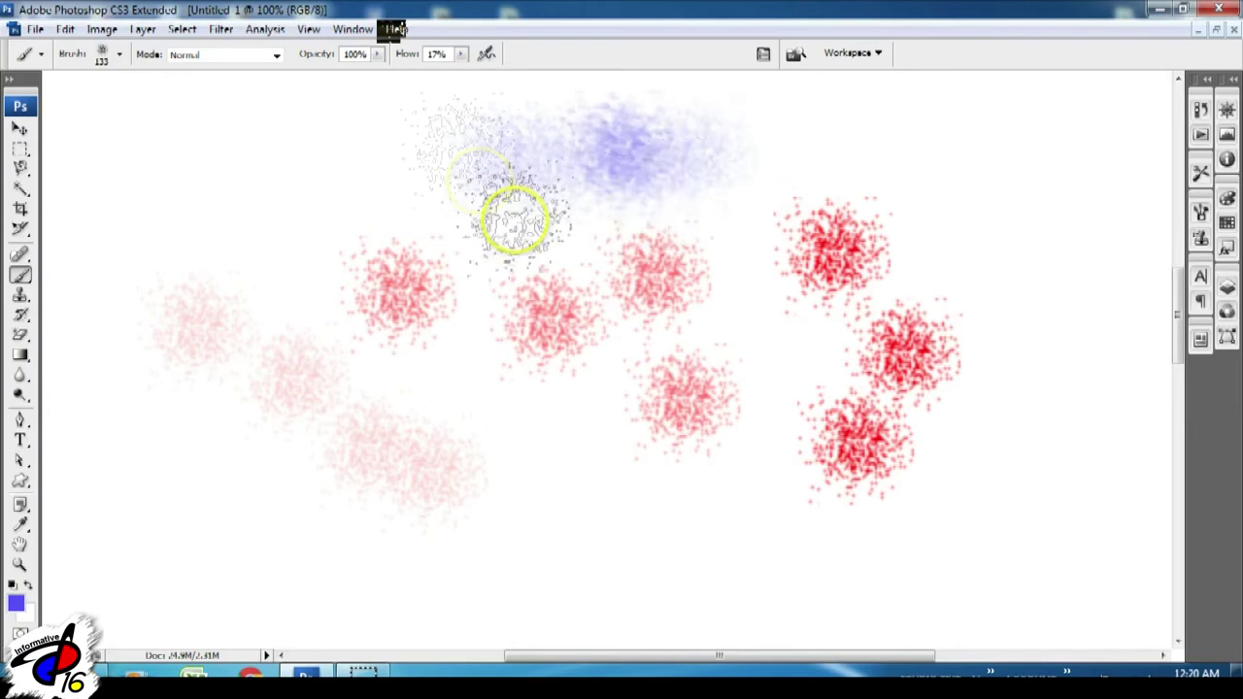
{"action": "left_click", "coordinate": [408, 61]}
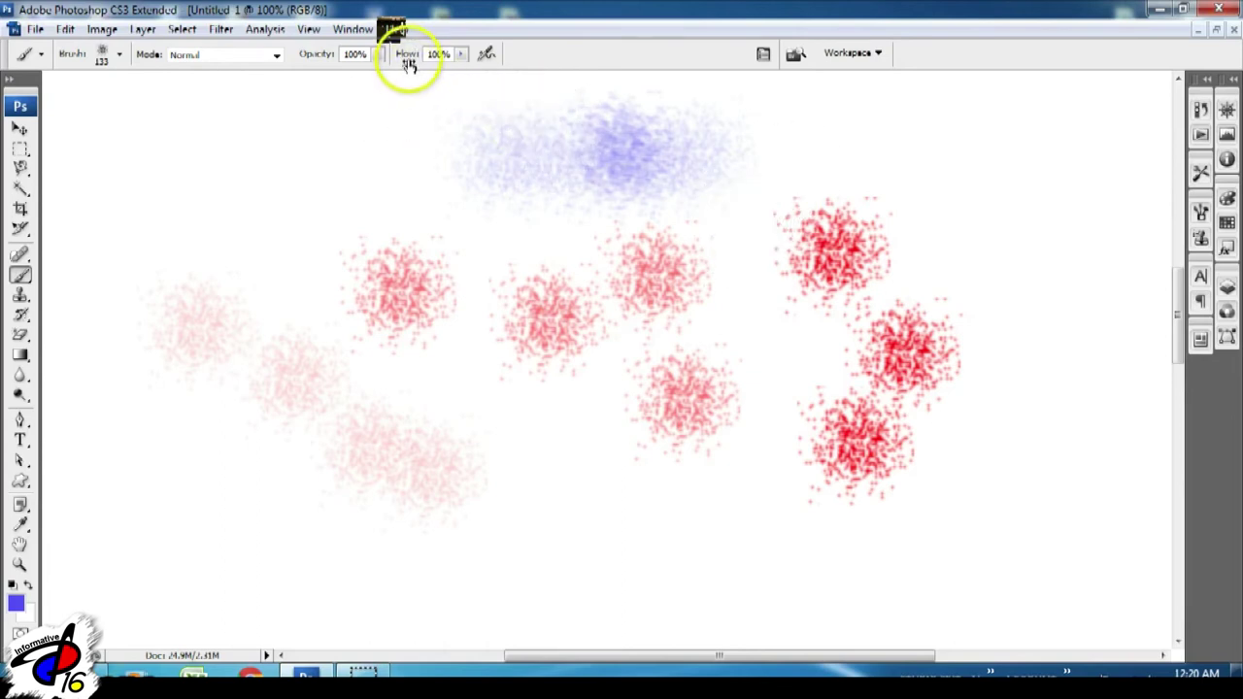
{"action": "mouse_move", "coordinate": [604, 146]}
{"action": "left_mouse_down"}
{"action": "mouse_move", "coordinate": [857, 155]}
{"action": "mouse_move", "coordinate": [699, 194]}
{"action": "left_mouse_up"}
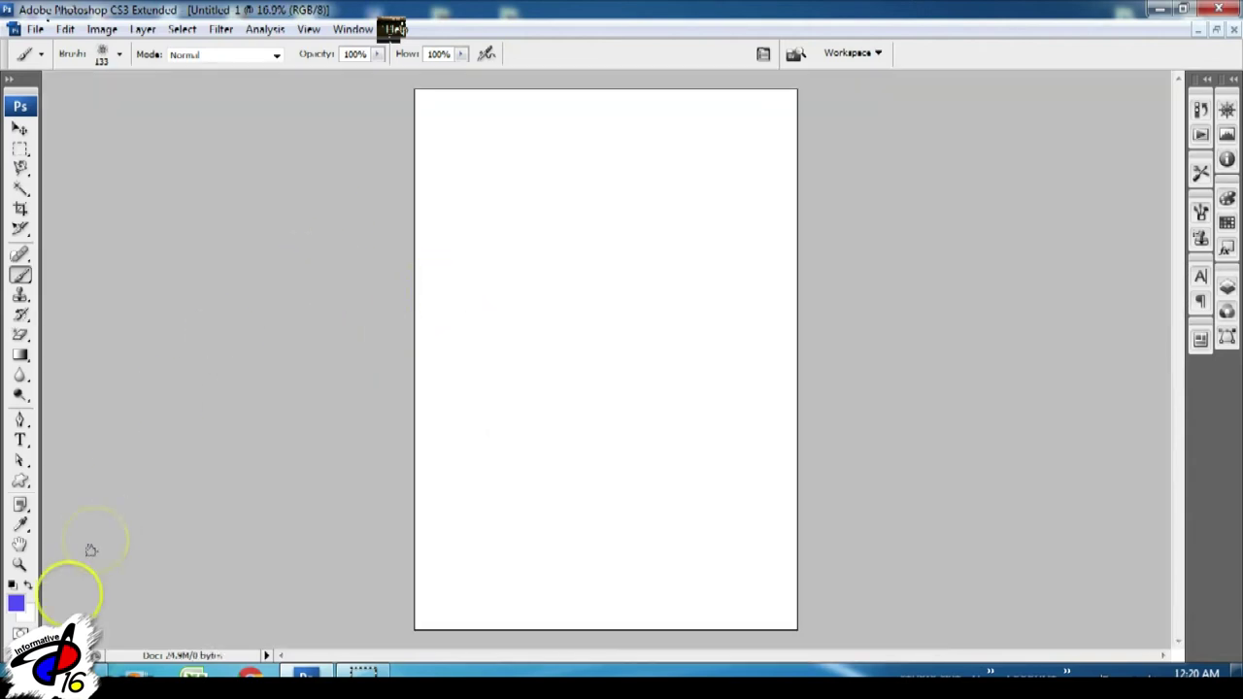
- Paint a deep blue band across the top with lighter blue beneath it
{"action": "left_click", "coordinate": [17, 604]}
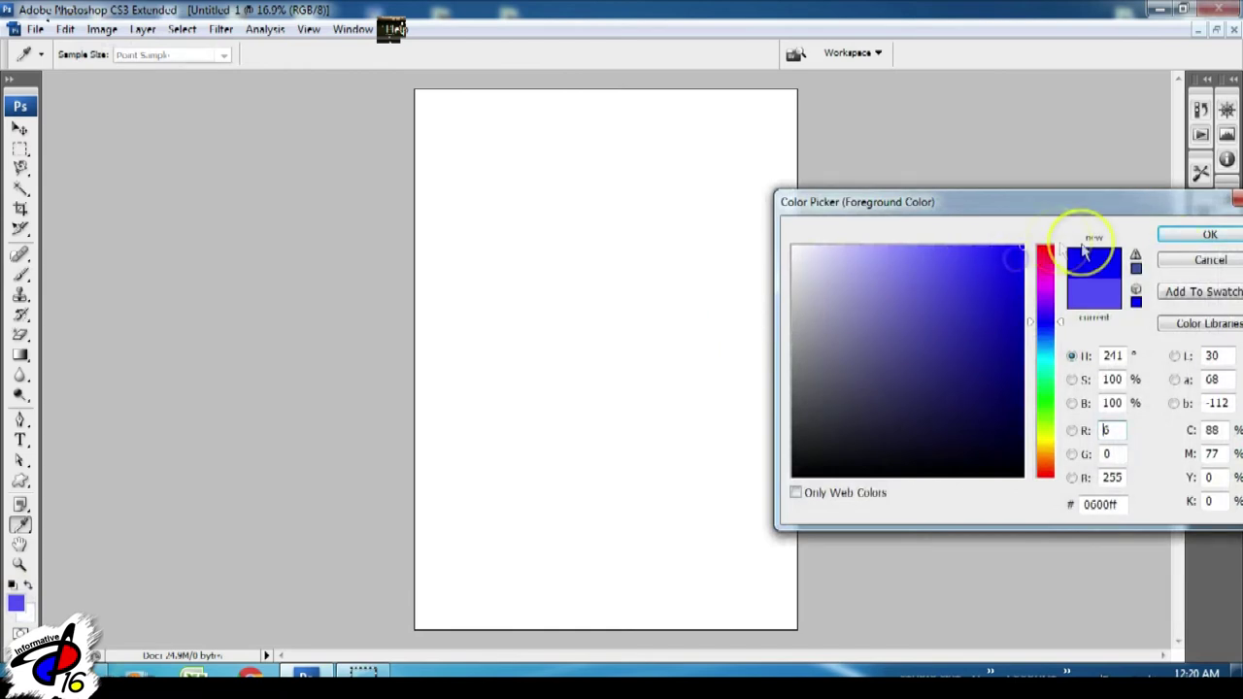
{"action": "left_click", "coordinate": [1207, 234]}
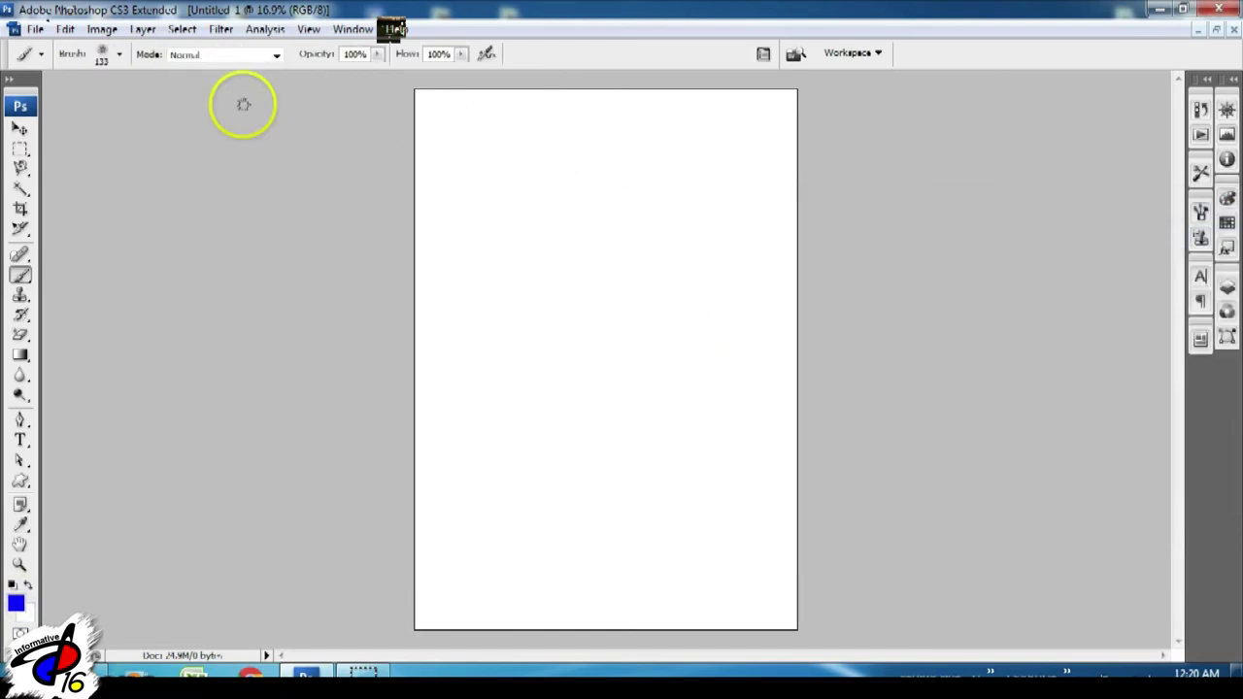
{"action": "mouse_move", "coordinate": [582, 172]}
{"action": "left_mouse_down"}
{"action": "mouse_move", "coordinate": [818, 172]}
{"action": "mouse_move", "coordinate": [680, 172]}
{"action": "left_mouse_up"}
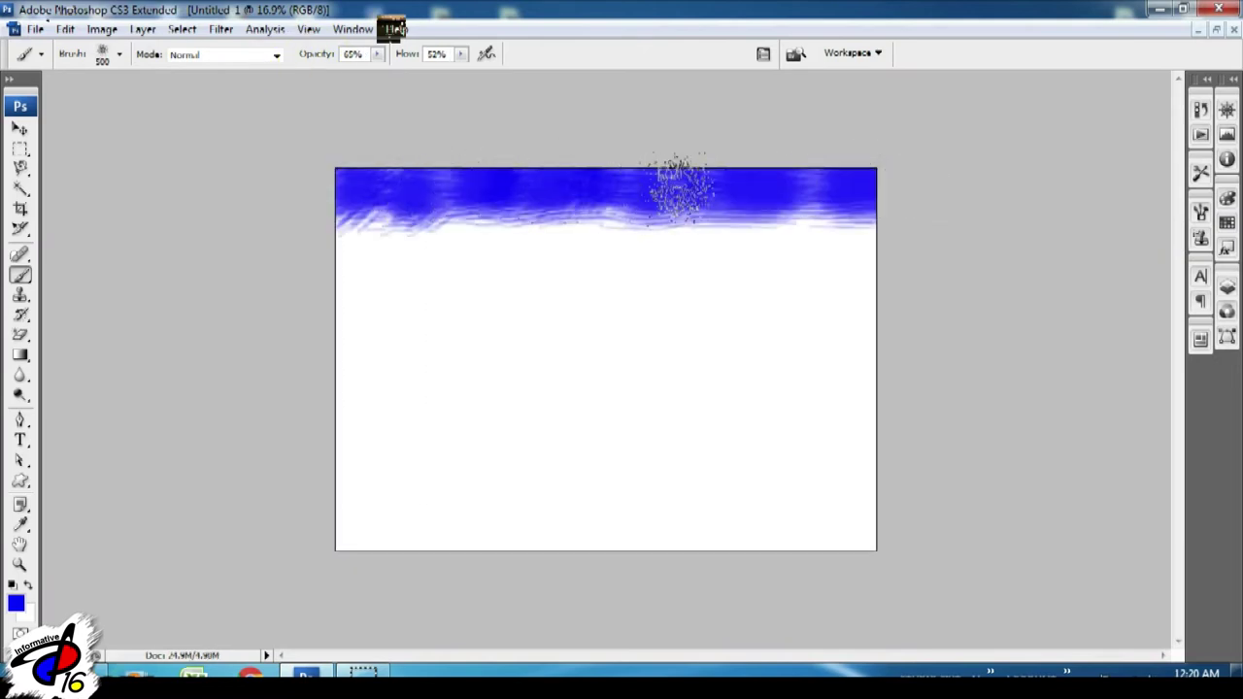
{"action": "left_click", "coordinate": [19, 603]}
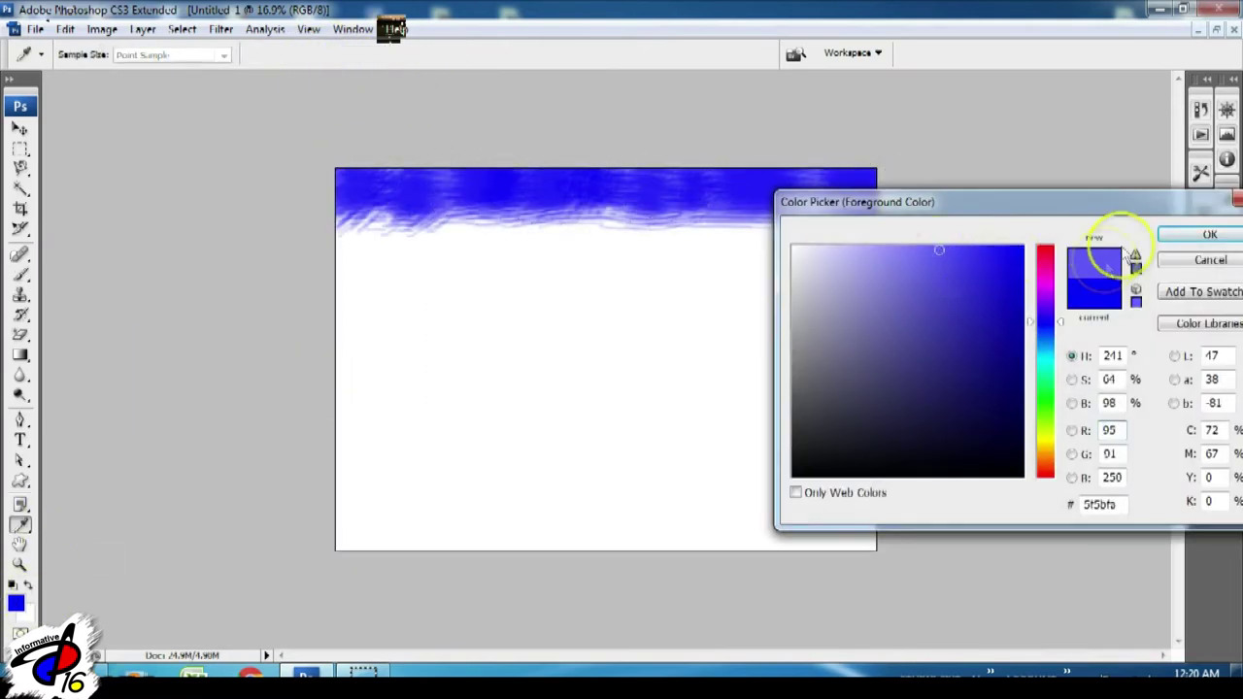
{"action": "left_click", "coordinate": [1209, 234]}
{"action": "mouse_move", "coordinate": [660, 238]}
{"action": "left_mouse_down"}
{"action": "mouse_move", "coordinate": [369, 221]}
{"action": "mouse_move", "coordinate": [694, 247]}
{"action": "mouse_move", "coordinate": [832, 227]}
{"action": "mouse_move", "coordinate": [616, 223]}
{"action": "mouse_move", "coordinate": [352, 269]}
{"action": "left_mouse_up"}
- Add pale lavender-blue strokes across the middle and lower sky
{"action": "left_click", "coordinate": [18, 604]}
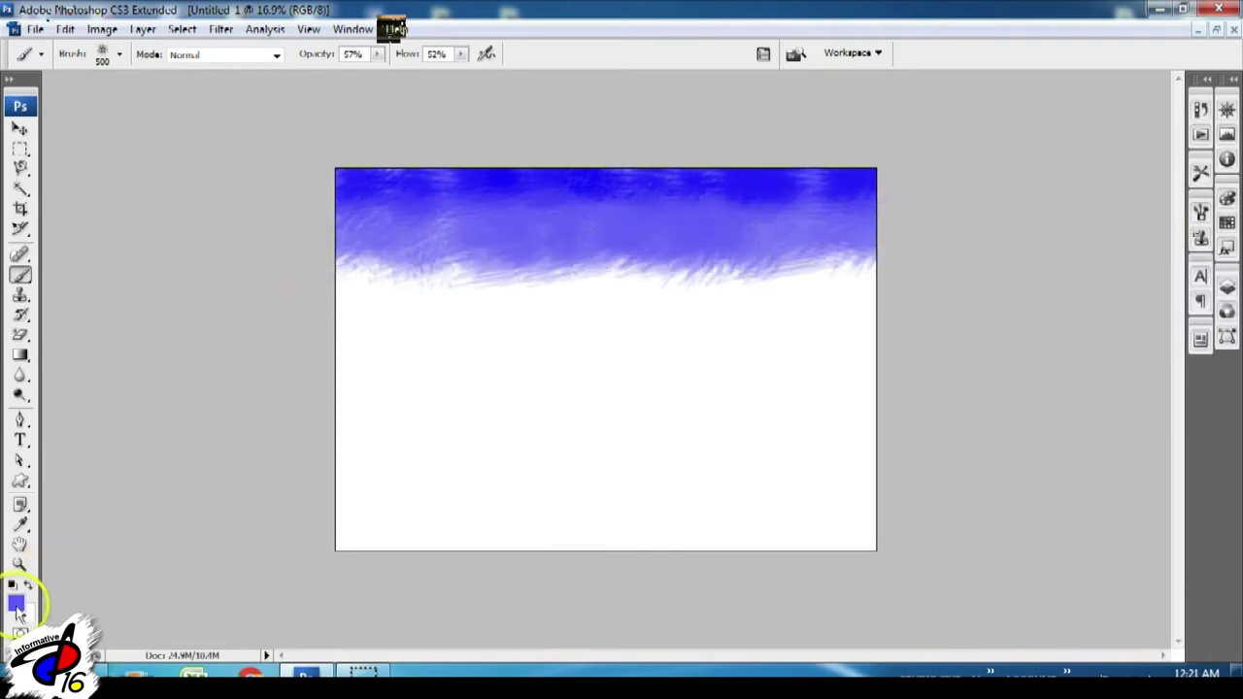
{"action": "left_click_drag", "start_coordinate": [907, 261], "coordinate": [903, 250]}
{"action": "left_click", "coordinate": [879, 245]}
{"action": "left_click", "coordinate": [1209, 234]}
{"action": "mouse_move", "coordinate": [602, 292]}
{"action": "left_mouse_down"}
{"action": "mouse_move", "coordinate": [569, 269]}
{"action": "mouse_move", "coordinate": [832, 269]}
{"action": "mouse_move", "coordinate": [738, 276]}
{"action": "left_mouse_up"}
{"action": "mouse_move", "coordinate": [658, 277]}
{"action": "left_mouse_down"}
{"action": "mouse_move", "coordinate": [450, 291]}
{"action": "mouse_move", "coordinate": [596, 311]}
{"action": "mouse_move", "coordinate": [505, 321]}
{"action": "left_mouse_up"}
{"action": "left_click", "coordinate": [37, 604]}
{"action": "mouse_move", "coordinate": [340, 320]}
{"action": "left_mouse_down"}
{"action": "mouse_move", "coordinate": [369, 320]}
{"action": "mouse_move", "coordinate": [443, 360]}
{"action": "mouse_move", "coordinate": [706, 335]}
{"action": "mouse_move", "coordinate": [691, 369]}
{"action": "mouse_move", "coordinate": [389, 416]}
{"action": "mouse_move", "coordinate": [700, 399]}
{"action": "mouse_move", "coordinate": [521, 453]}
{"action": "left_mouse_up"}
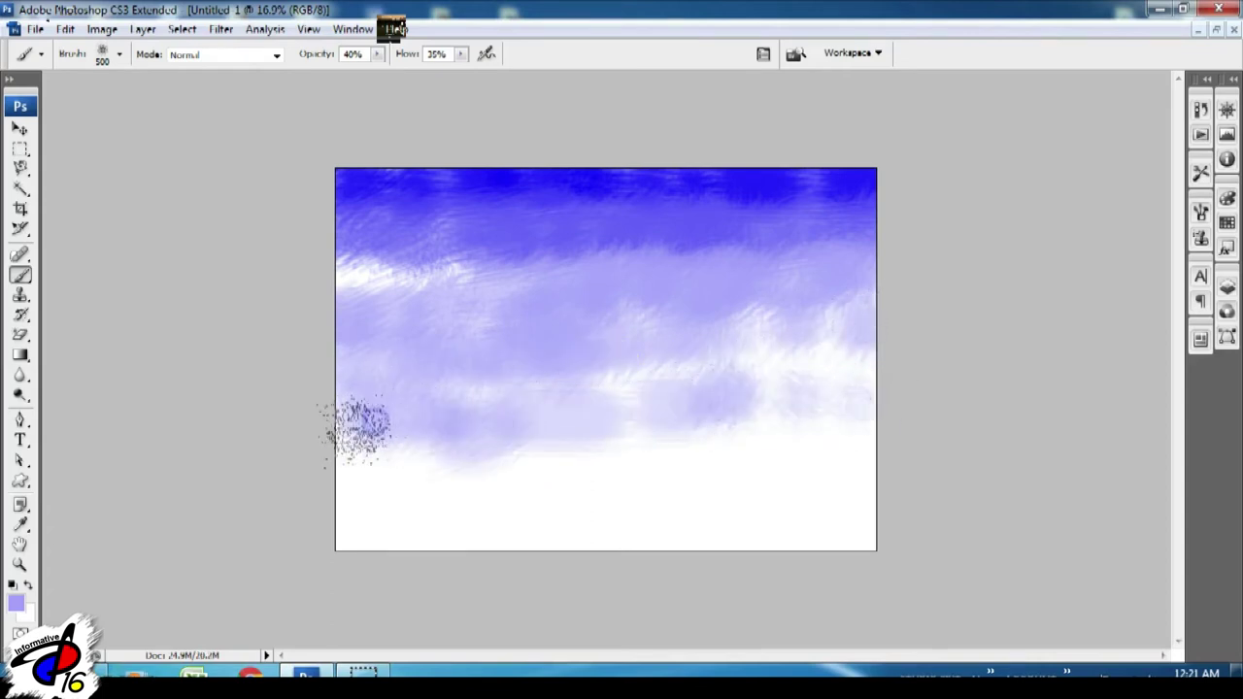
- Pick a dark green and paint a treeline strip at lower left
{"action": "left_click", "coordinate": [15, 604]}
{"action": "left_click", "coordinate": [1048, 401]}
{"action": "left_click_drag", "start_coordinate": [1015, 294], "coordinate": [999, 382]}
{"action": "key", "text": "Return"}
{"action": "key", "text": "b"}
{"action": "left_click_drag", "start_coordinate": [341, 444], "coordinate": [684, 419]}
- Darken the left end of the green strip and pick a lighter green
{"action": "left_click", "coordinate": [15, 604]}
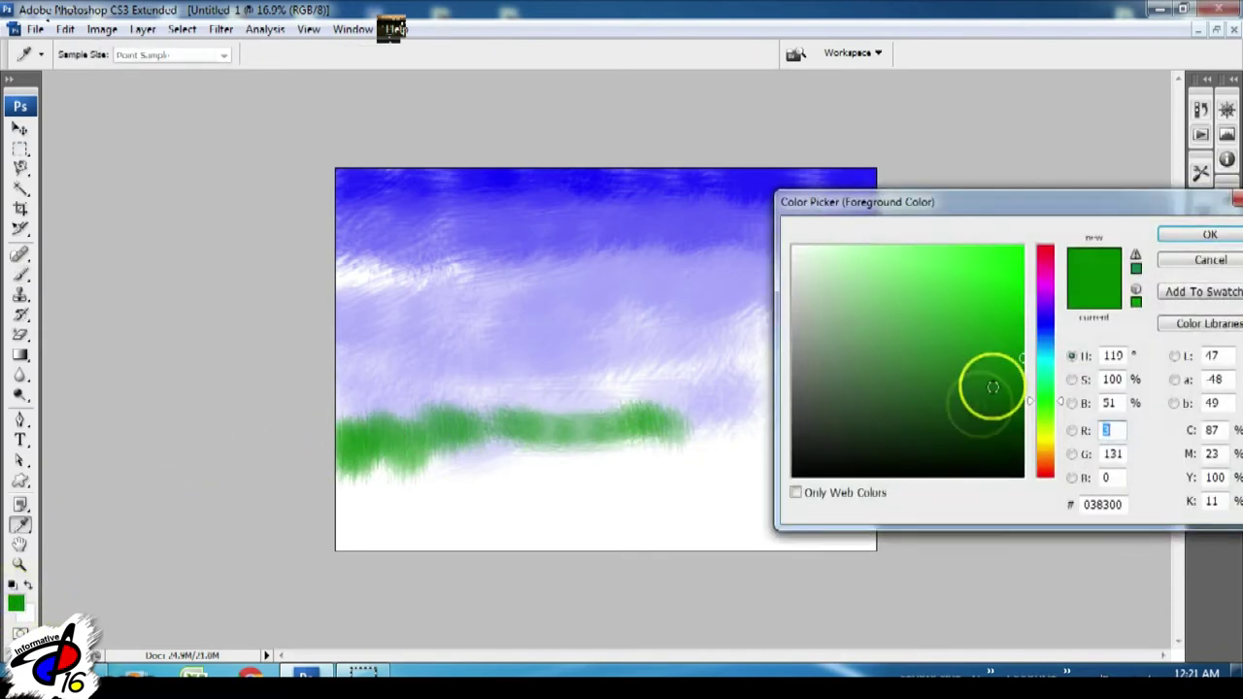
{"action": "key", "text": "Return"}
{"action": "mouse_move", "coordinate": [339, 397]}
{"action": "left_mouse_down"}
{"action": "mouse_move", "coordinate": [376, 442]}
{"action": "mouse_move", "coordinate": [488, 425]}
{"action": "mouse_move", "coordinate": [582, 437]}
{"action": "left_mouse_up"}
{"action": "left_click", "coordinate": [16, 604]}
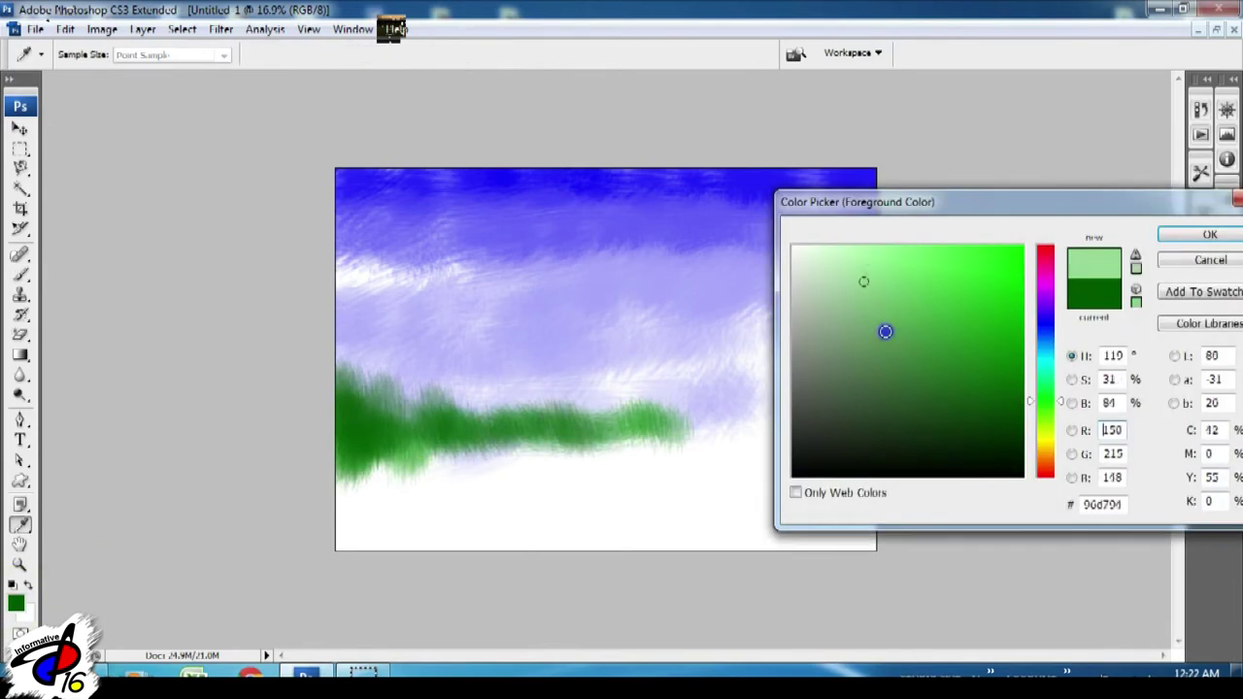
{"action": "left_click", "coordinate": [857, 294]}
{"action": "left_click", "coordinate": [1204, 233]}
{"action": "key", "text": "bracketleft"}
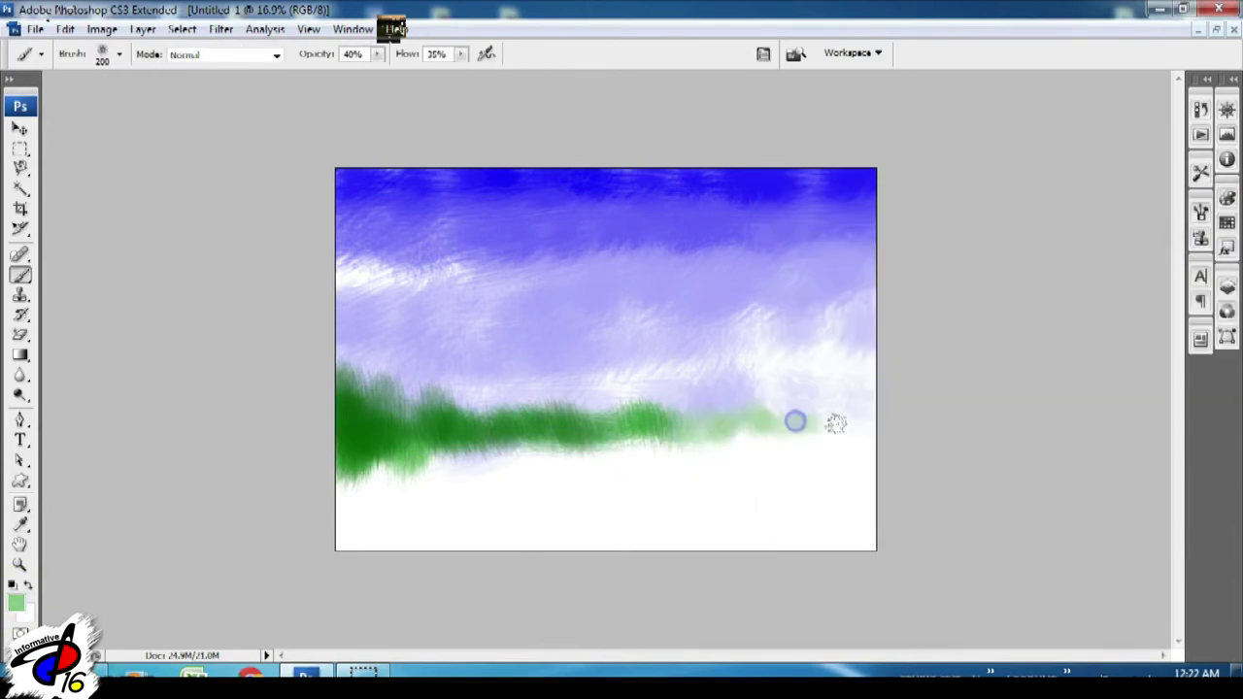
- Paint a pale yellow strip below the treeline out to the right edge
{"action": "left_click", "coordinate": [15, 604]}
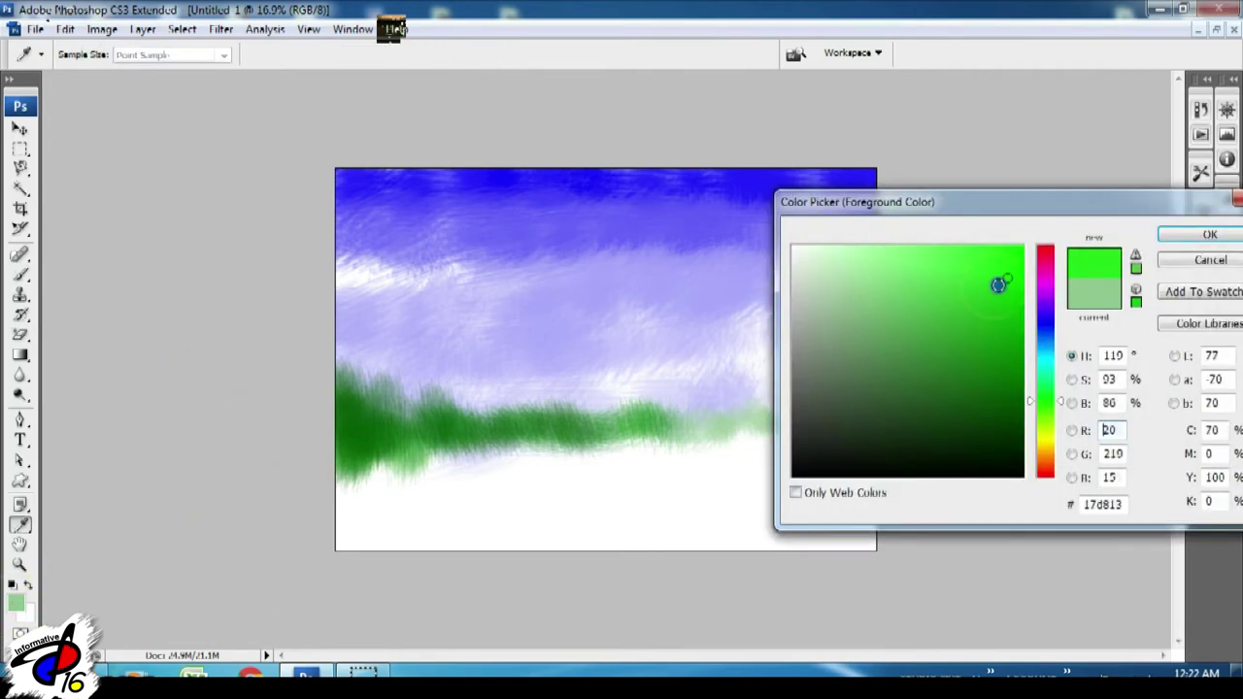
{"action": "left_click_drag", "start_coordinate": [1044, 396], "coordinate": [1044, 438]}
{"action": "left_click", "coordinate": [984, 277]}
{"action": "left_click", "coordinate": [1183, 238]}
{"action": "left_click_drag", "start_coordinate": [621, 474], "coordinate": [567, 473]}
{"action": "left_click_drag", "start_coordinate": [670, 443], "coordinate": [862, 444]}
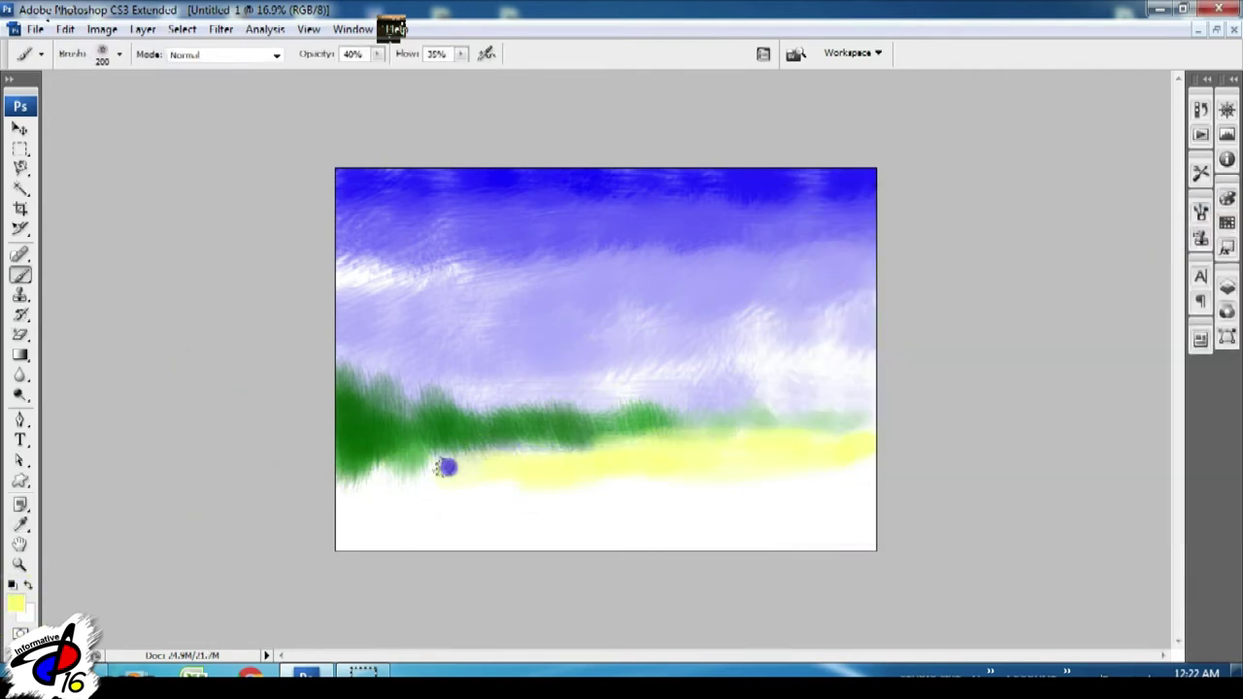
- Fill the lower meadow below the yellow strip with pale green strokes
{"action": "left_click", "coordinate": [20, 524]}
{"action": "left_click", "coordinate": [15, 604]}
{"action": "left_click_drag", "start_coordinate": [1043, 438], "coordinate": [1044, 402]}
{"action": "left_click", "coordinate": [920, 308]}
{"action": "left_click_drag", "start_coordinate": [920, 309], "coordinate": [891, 263]}
{"action": "left_click", "coordinate": [1210, 234]}
{"action": "key", "text": "b"}
{"action": "left_click_drag", "start_coordinate": [388, 505], "coordinate": [854, 494]}
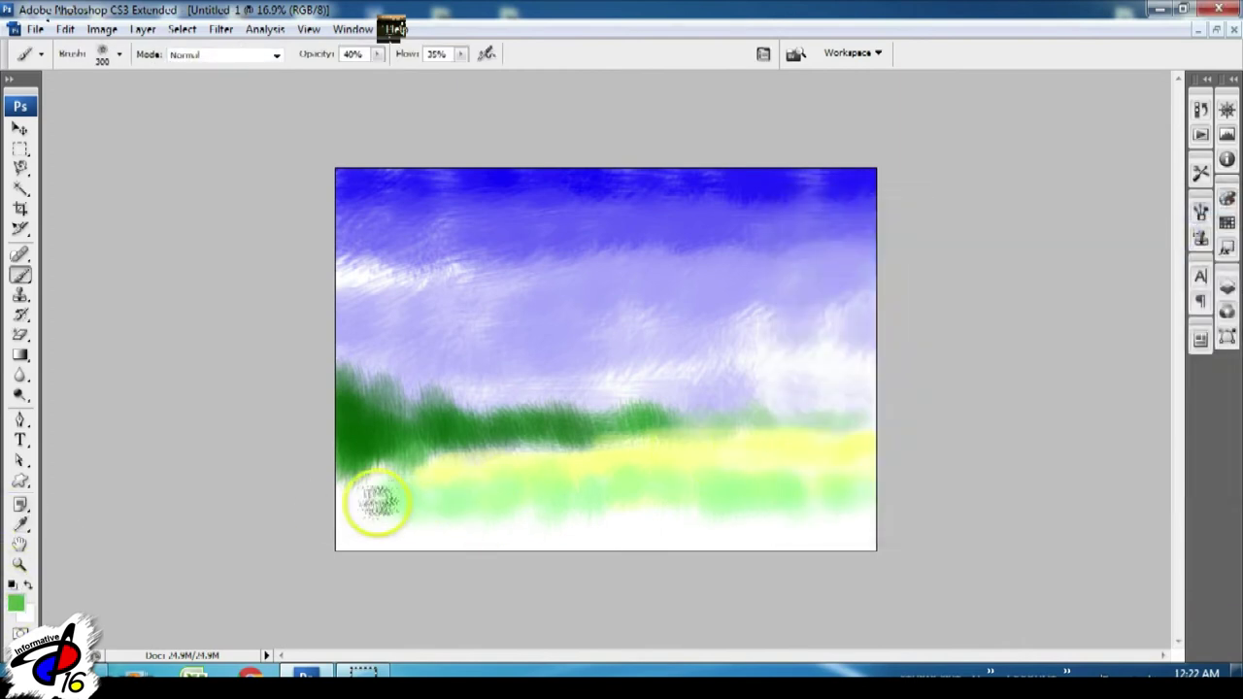
{"action": "mouse_move", "coordinate": [378, 502]}
{"action": "left_mouse_down"}
{"action": "mouse_move", "coordinate": [361, 502]}
{"action": "mouse_move", "coordinate": [535, 524]}
{"action": "mouse_move", "coordinate": [482, 516]}
{"action": "mouse_move", "coordinate": [915, 532]}
{"action": "left_mouse_up"}
- Paint dark green grass tufts along the bottom edge at 72% opacity
{"action": "left_click", "coordinate": [15, 603]}
{"action": "left_click", "coordinate": [945, 355]}
{"action": "left_click", "coordinate": [1134, 245]}
{"action": "left_click_drag", "start_coordinate": [376, 55], "coordinate": [412, 61]}
{"action": "mouse_move", "coordinate": [349, 524]}
{"action": "left_mouse_down"}
{"action": "mouse_move", "coordinate": [444, 554]}
{"action": "mouse_move", "coordinate": [624, 540]}
{"action": "mouse_move", "coordinate": [737, 559]}
{"action": "mouse_move", "coordinate": [666, 563]}
{"action": "mouse_move", "coordinate": [831, 551]}
{"action": "left_mouse_up"}
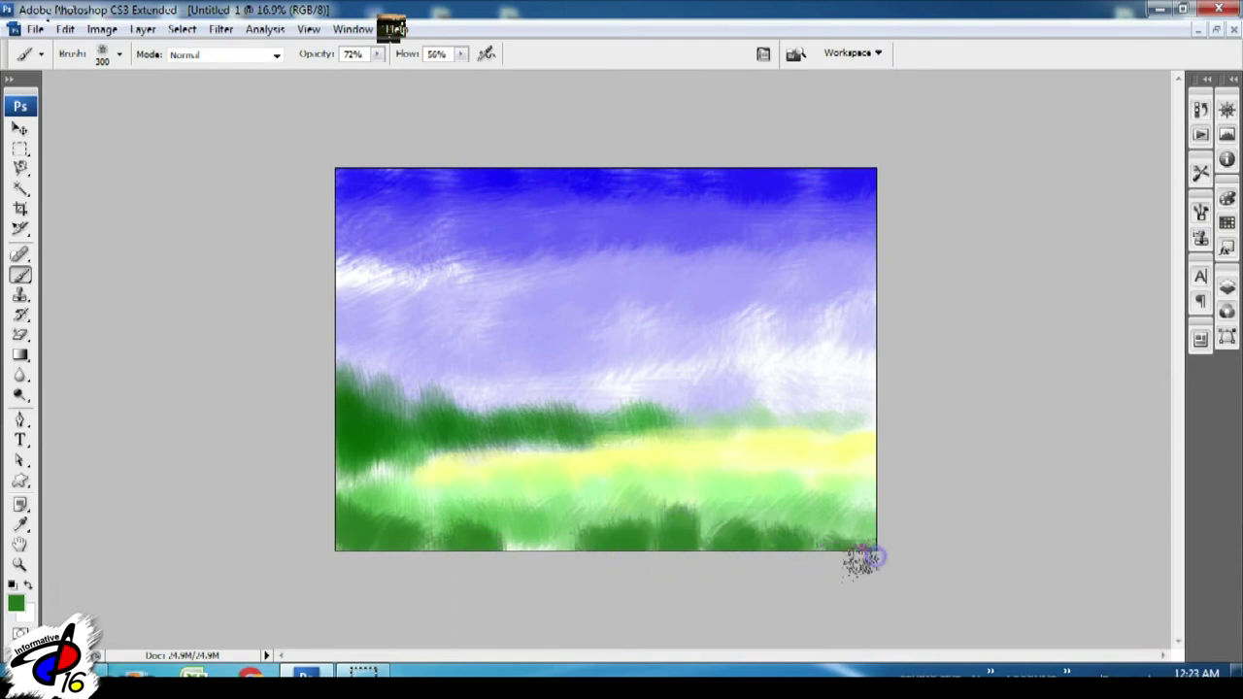
- Set the foreground colour to an orange-brown for the tree trunk
{"action": "left_click", "coordinate": [15, 603]}
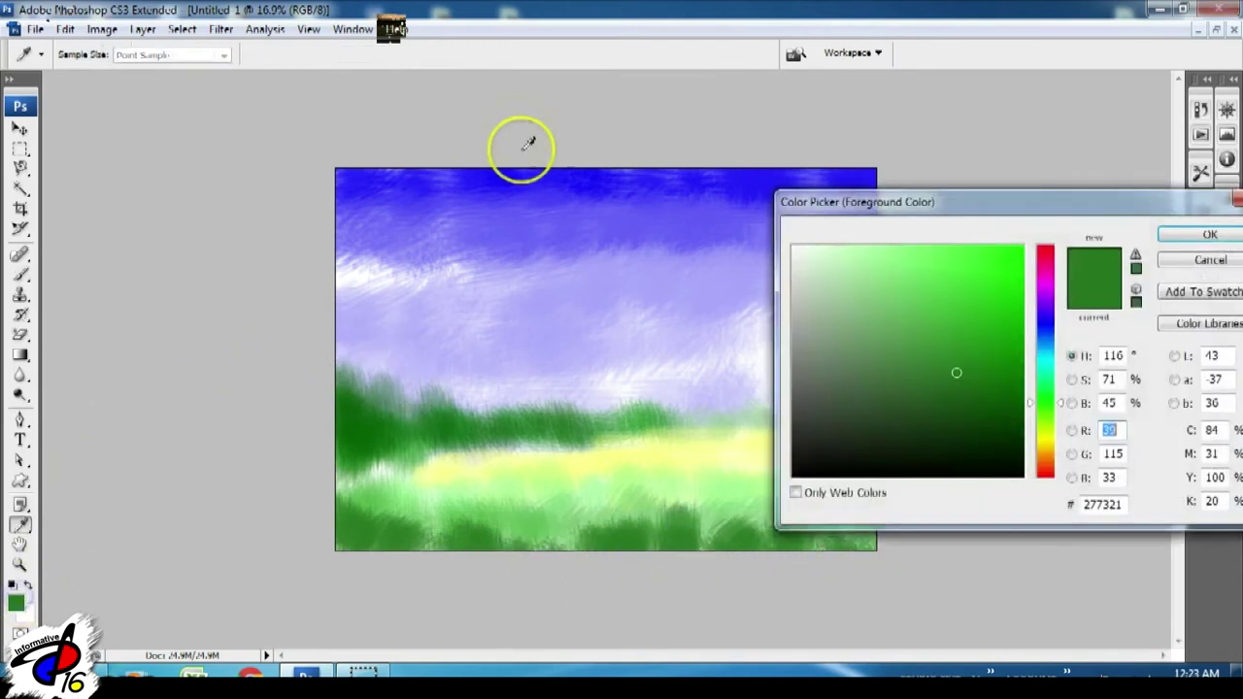
{"action": "left_click_drag", "start_coordinate": [1045, 402], "coordinate": [1044, 458]}
{"action": "left_click_drag", "start_coordinate": [978, 365], "coordinate": [986, 344]}
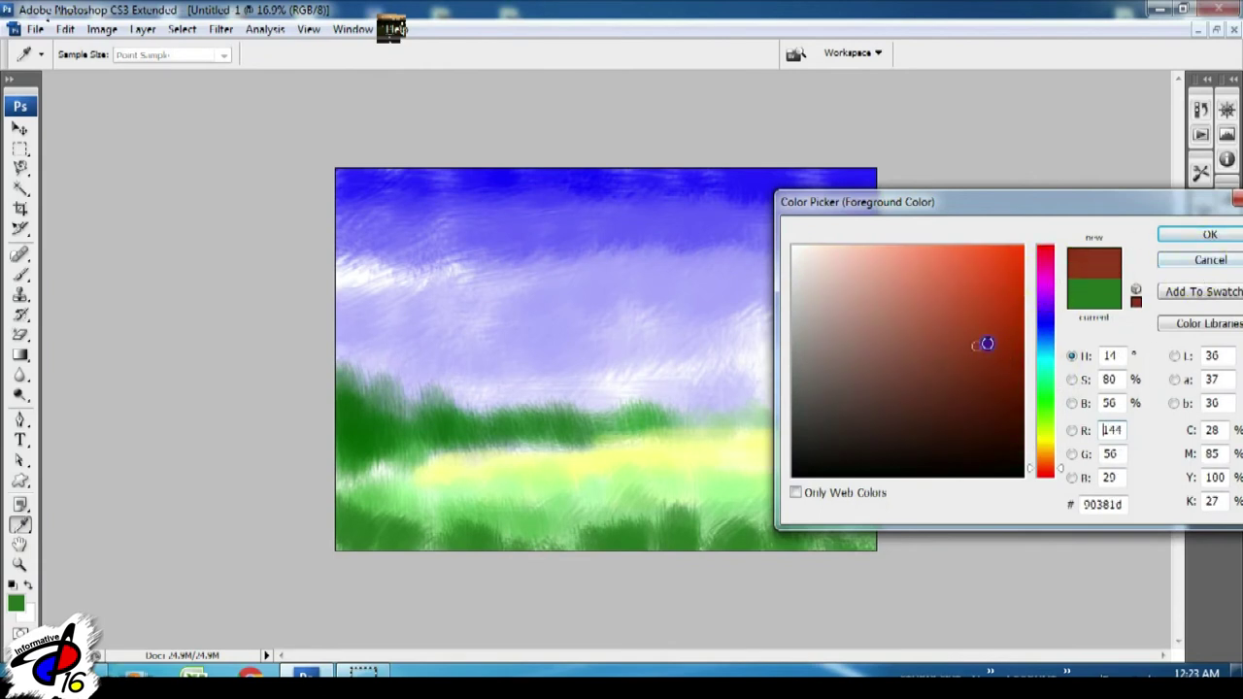
{"action": "left_click_drag", "start_coordinate": [1044, 468], "coordinate": [1044, 454]}
{"action": "left_click", "coordinate": [1170, 237]}
- Paint the upper and lower trunk thicker with a small hard round brown brush
{"action": "key", "text": "b"}
{"action": "right_click", "coordinate": [359, 212]}
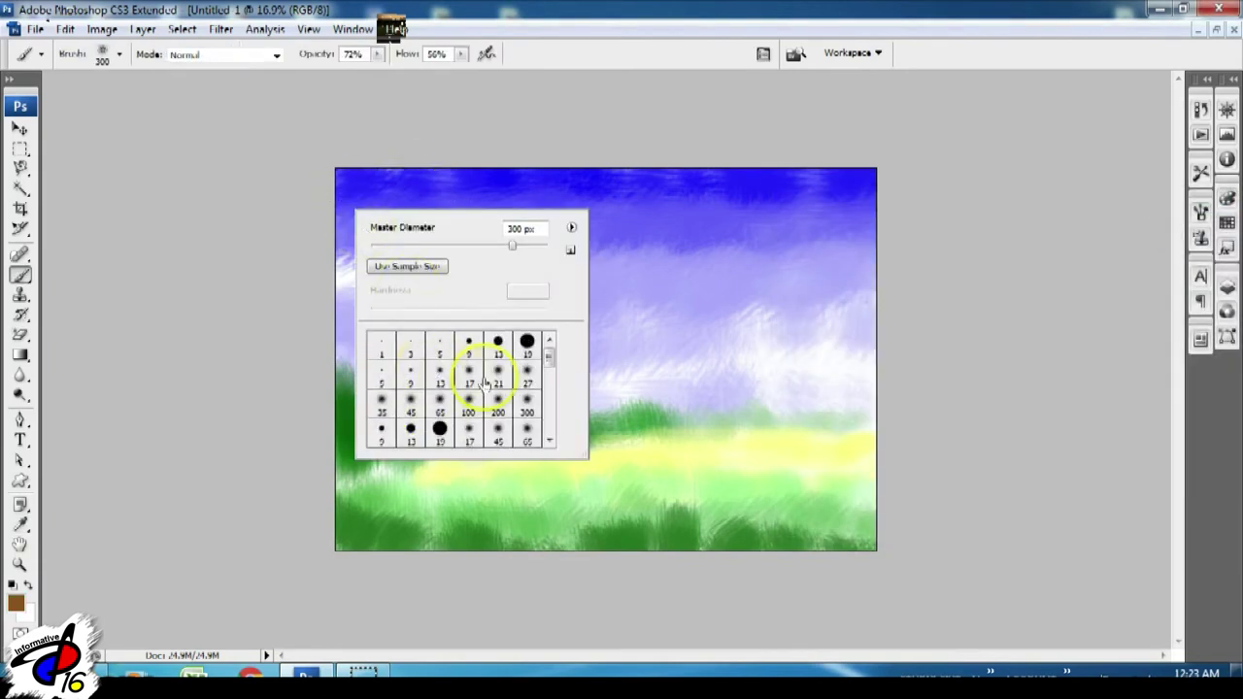
{"action": "left_click", "coordinate": [526, 341]}
{"action": "right_click", "coordinate": [486, 258]}
{"action": "right_click", "coordinate": [418, 252]}
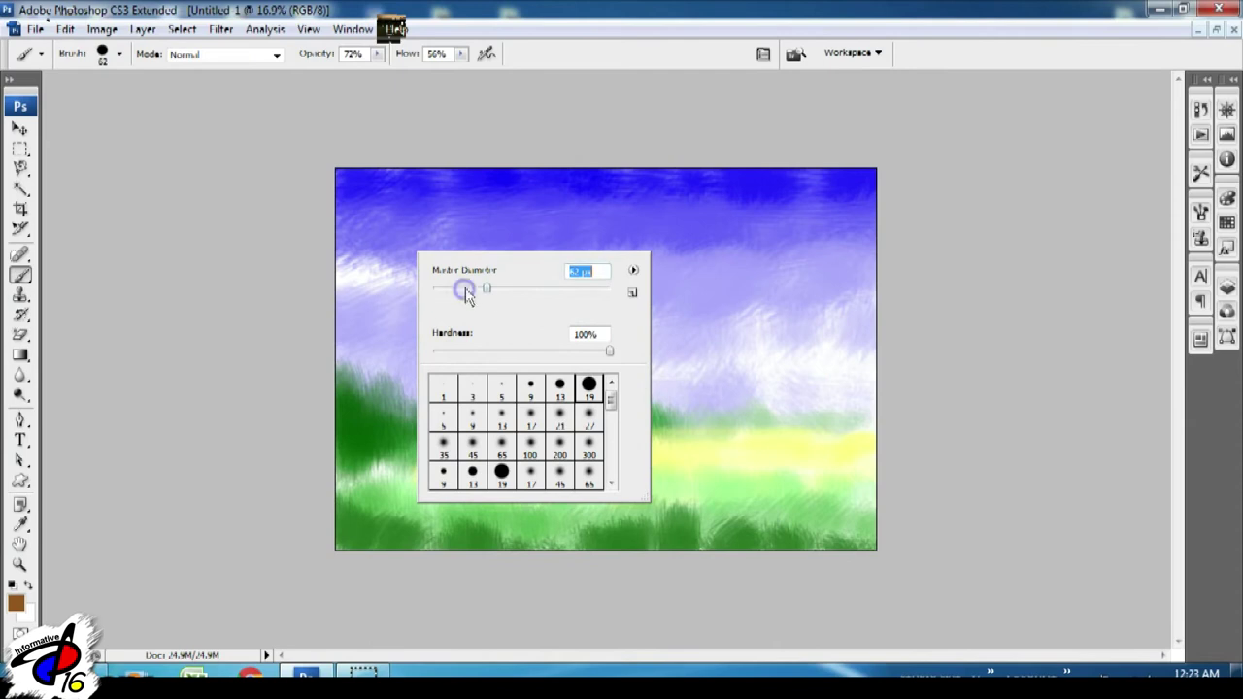
{"action": "left_click", "coordinate": [213, 371]}
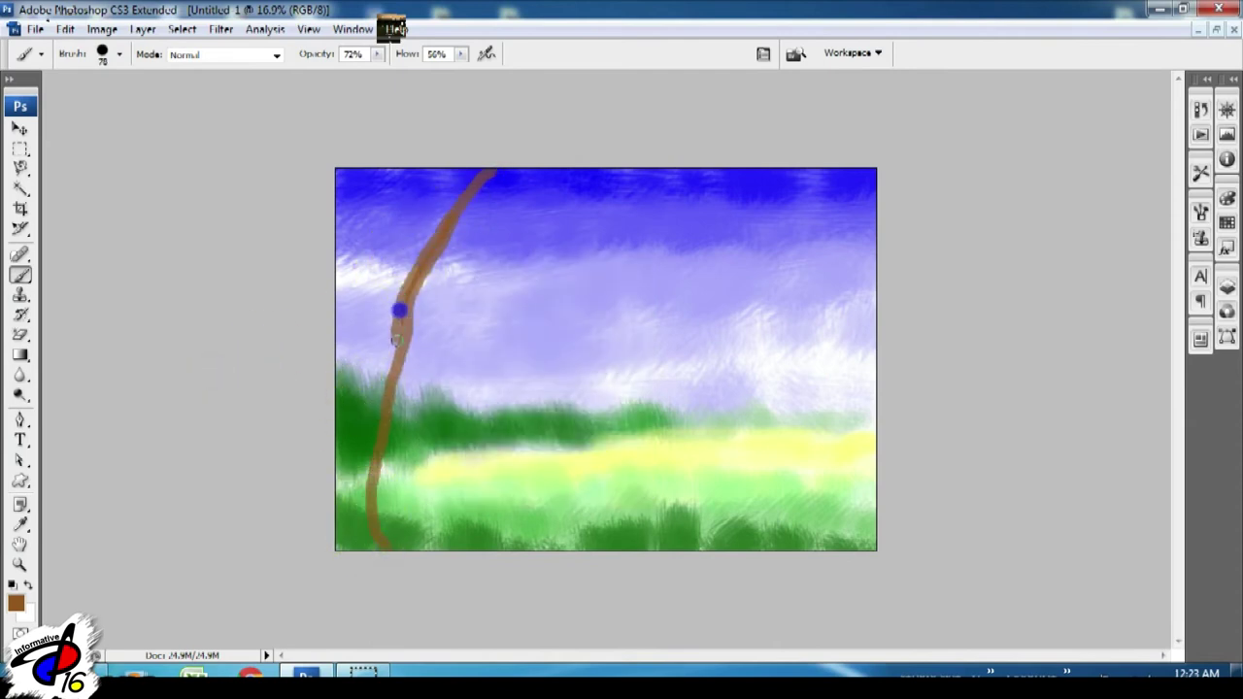
{"action": "left_click_drag", "start_coordinate": [415, 215], "coordinate": [407, 249]}
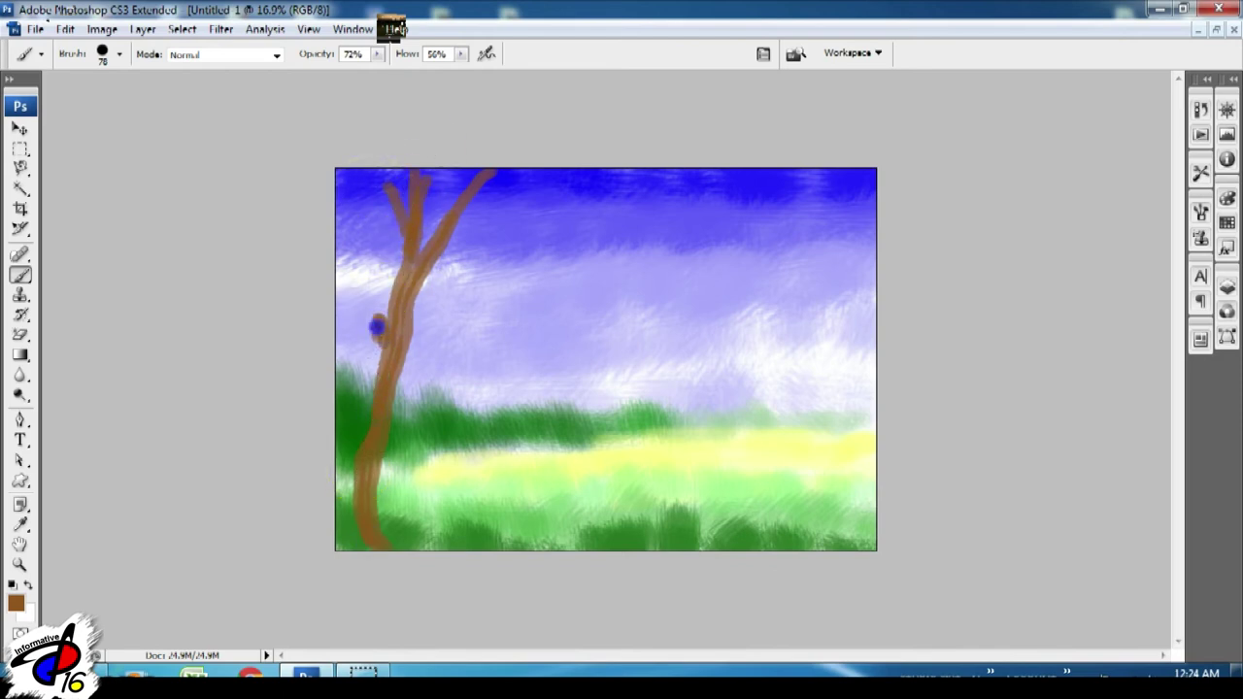
{"action": "left_click_drag", "start_coordinate": [360, 436], "coordinate": [370, 383]}
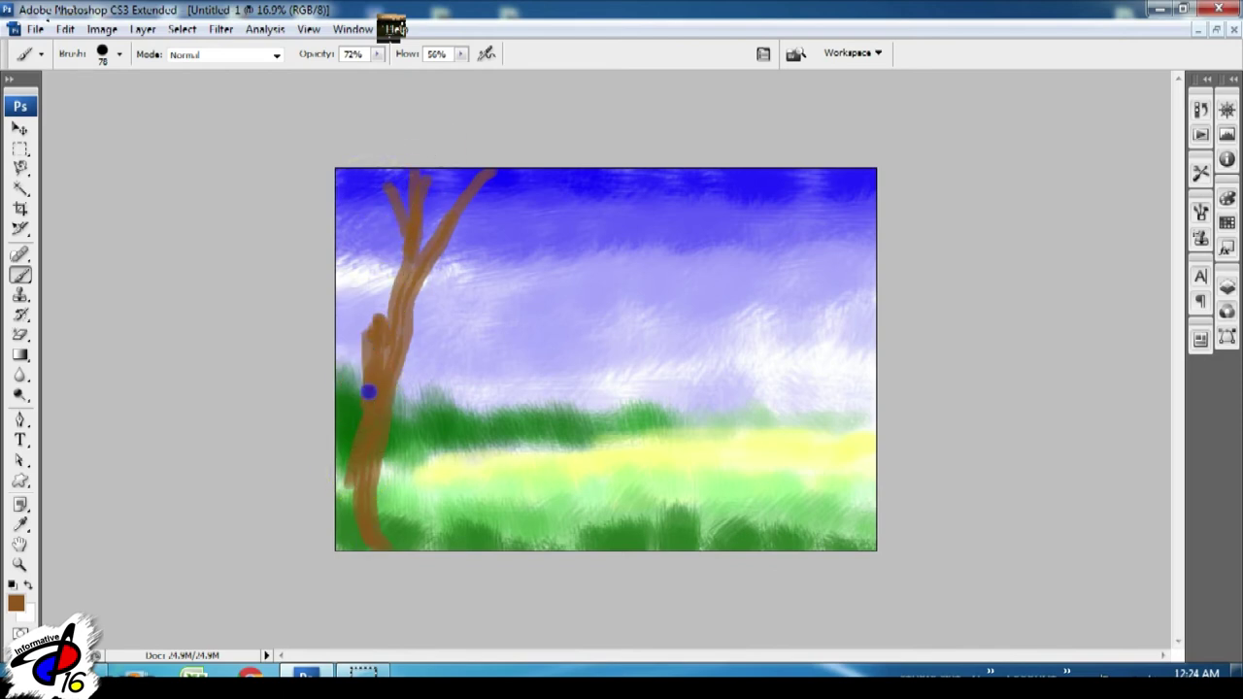
- Switch the foreground to a darker brown for shading the trunk
{"action": "left_click", "coordinate": [887, 409]}
{"action": "left_click", "coordinate": [1015, 374]}
{"action": "left_click", "coordinate": [1209, 233]}
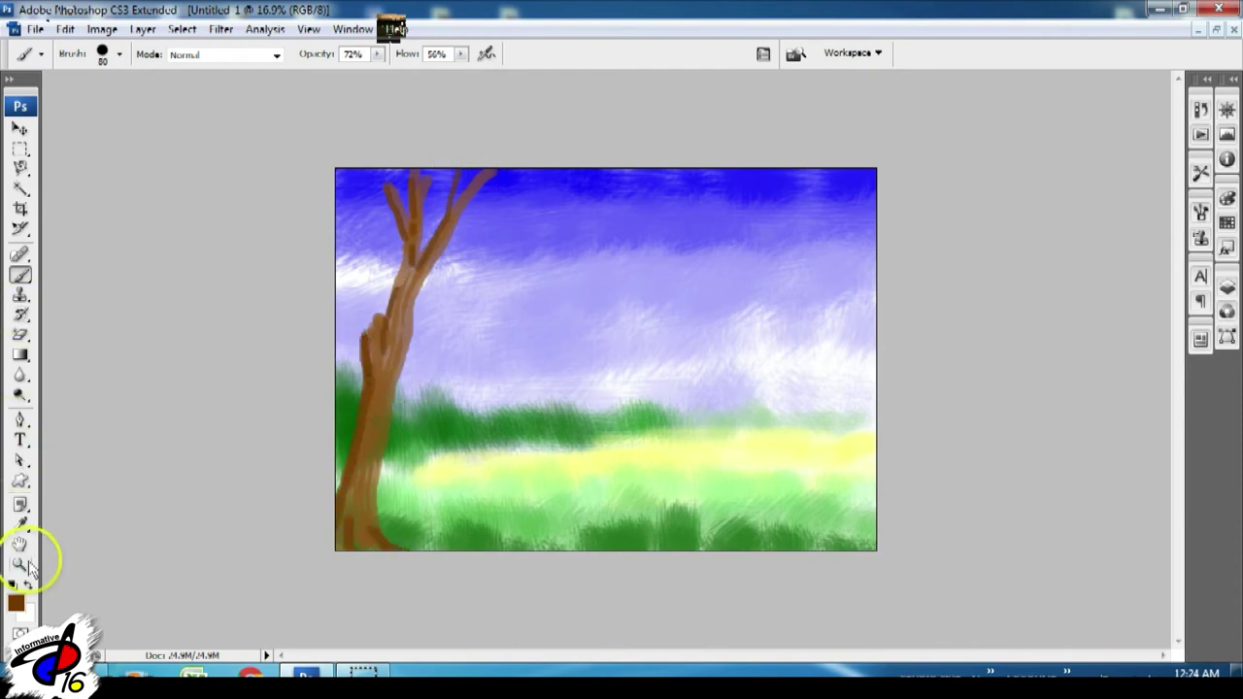
{"action": "left_click", "coordinate": [16, 603]}
- Set a dark green foreground and choose an enlarged scattered leaf brush tip
{"action": "left_click", "coordinate": [1045, 393]}
{"action": "left_click", "coordinate": [999, 379]}
{"action": "left_click", "coordinate": [1133, 236]}
{"action": "right_click", "coordinate": [307, 251]}
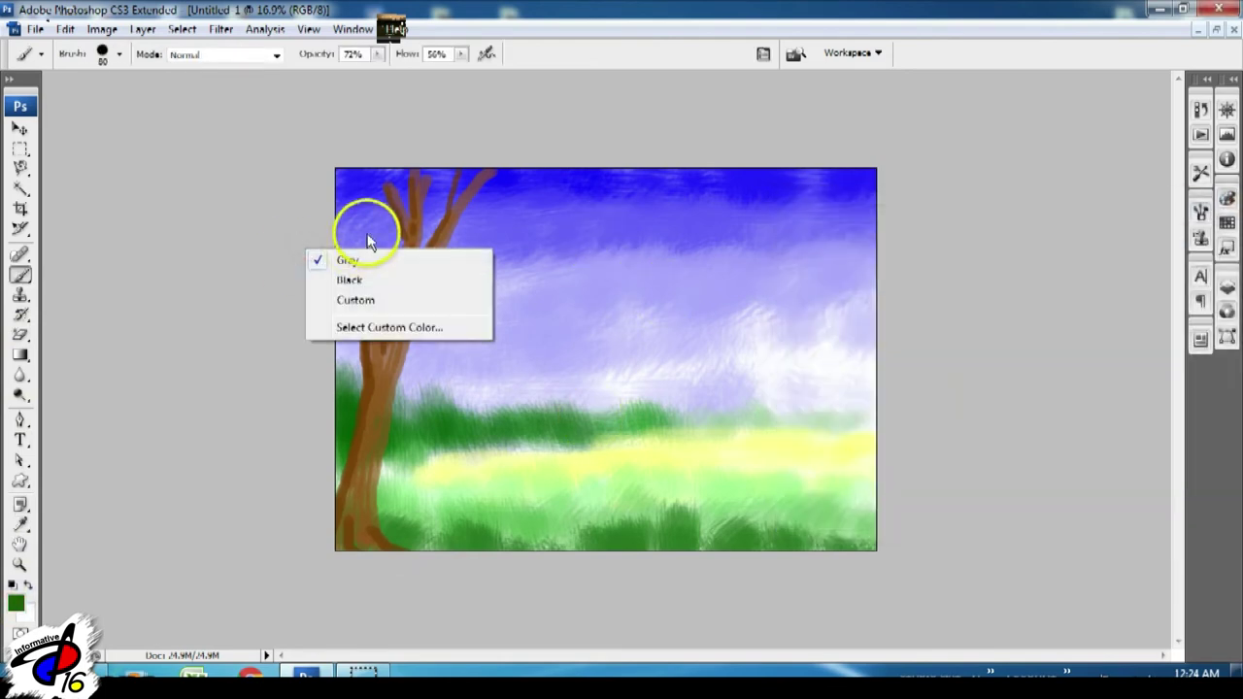
{"action": "right_click", "coordinate": [367, 240]}
{"action": "scroll", "coordinate": [486, 408], "scroll_direction": "down", "scroll_amount": 1}
{"action": "left_click", "coordinate": [547, 439]}
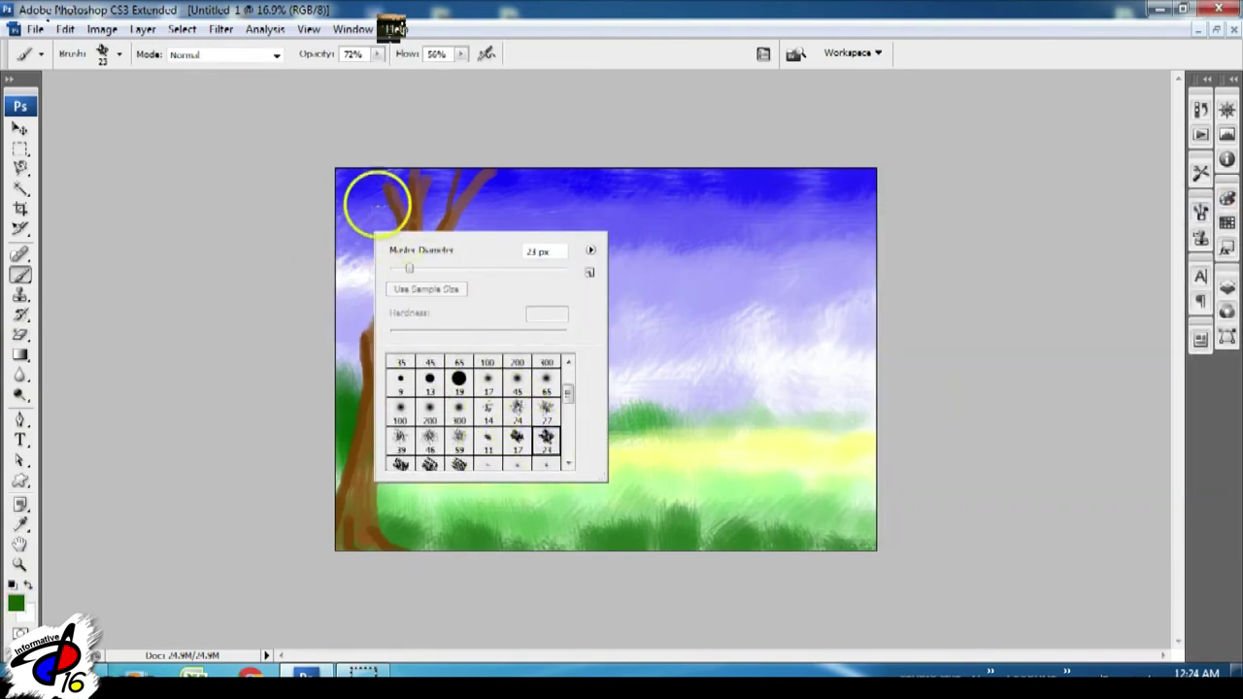
{"action": "left_click_drag", "start_coordinate": [408, 268], "coordinate": [457, 268]}
- Dab dark green leaves at the treetop, growing the brush into a wide foliage band
{"action": "left_click_drag", "start_coordinate": [492, 199], "coordinate": [511, 178]}
{"action": "key", "text": "bracketright"}
{"action": "key", "text": "bracketright"}
{"action": "key", "text": "bracketright"}
{"action": "left_click", "coordinate": [482, 197]}
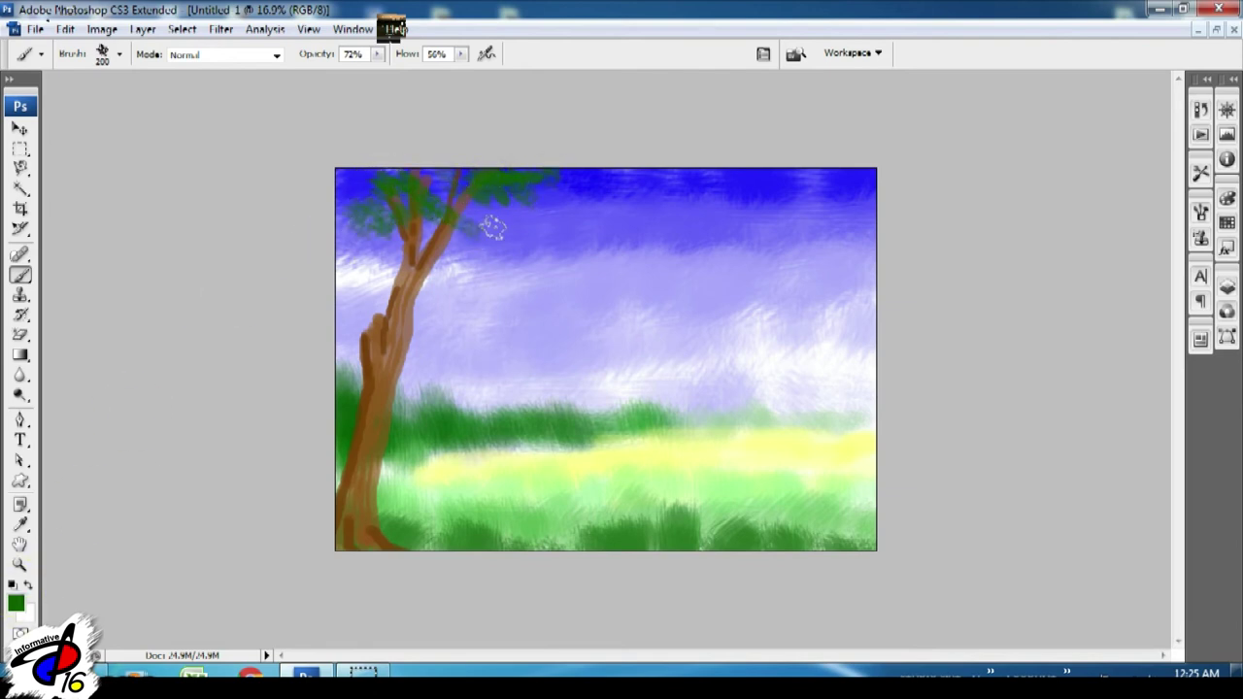
{"action": "key", "text": "bracketright"}
{"action": "key", "text": "bracketright"}
{"action": "key", "text": "bracketright"}
{"action": "mouse_move", "coordinate": [527, 188]}
{"action": "left_mouse_down"}
{"action": "mouse_move", "coordinate": [611, 203]}
{"action": "mouse_move", "coordinate": [417, 153]}
{"action": "mouse_move", "coordinate": [367, 199]}
{"action": "mouse_move", "coordinate": [524, 248]}
{"action": "left_mouse_up"}
- Paint bright green leaves into the canopy at 47% opacity
{"action": "left_click", "coordinate": [16, 603]}
{"action": "left_click", "coordinate": [1005, 255]}
{"action": "left_click", "coordinate": [1210, 234]}
{"action": "left_click_drag", "start_coordinate": [629, 188], "coordinate": [585, 187]}
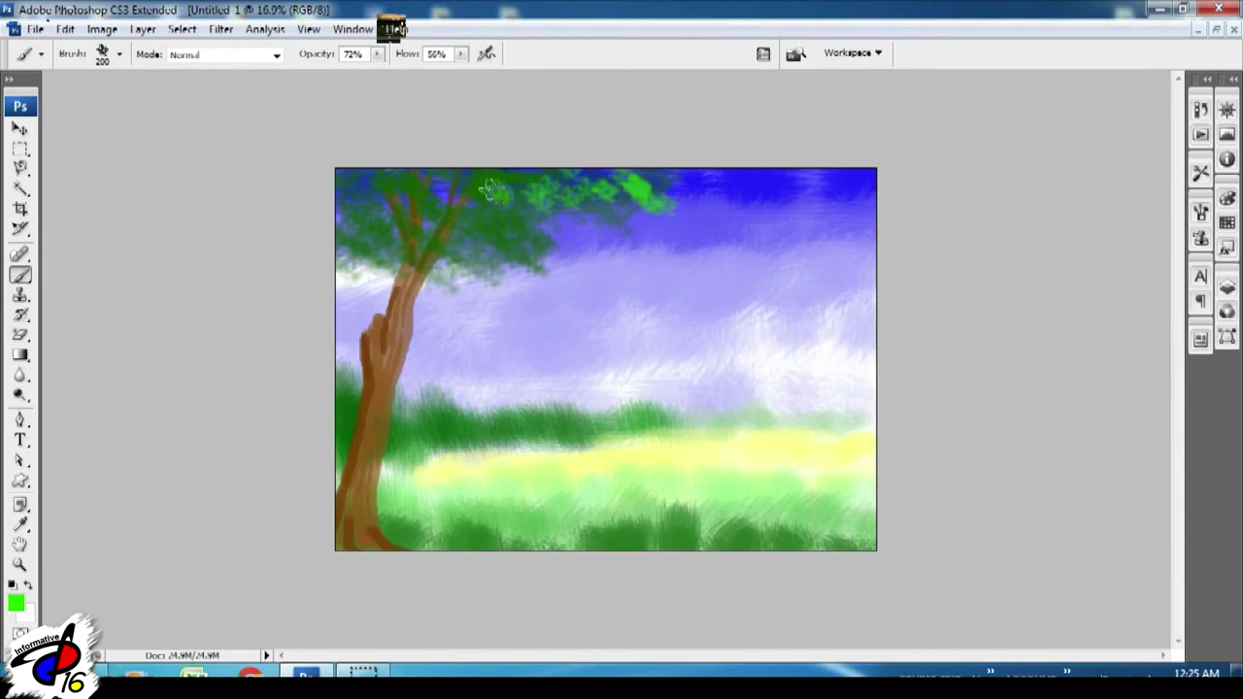
{"action": "left_click_drag", "start_coordinate": [325, 61], "coordinate": [296, 61]}
{"action": "left_click", "coordinate": [486, 252]}
{"action": "left_click_drag", "start_coordinate": [427, 199], "coordinate": [406, 212]}
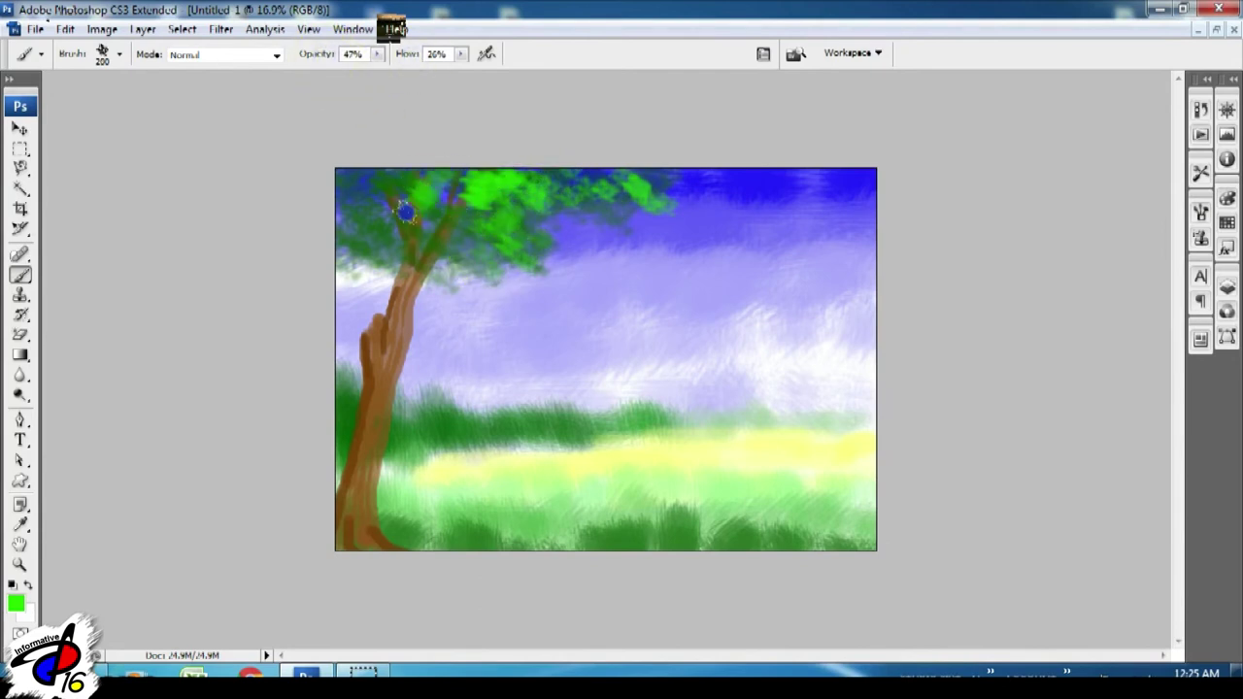
- Layer darker green foliage across the upper canopy
{"action": "left_click", "coordinate": [15, 603]}
{"action": "left_click", "coordinate": [971, 344]}
{"action": "left_click", "coordinate": [939, 390]}
{"action": "left_click", "coordinate": [1169, 239]}
{"action": "left_click_drag", "start_coordinate": [437, 224], "coordinate": [495, 177]}
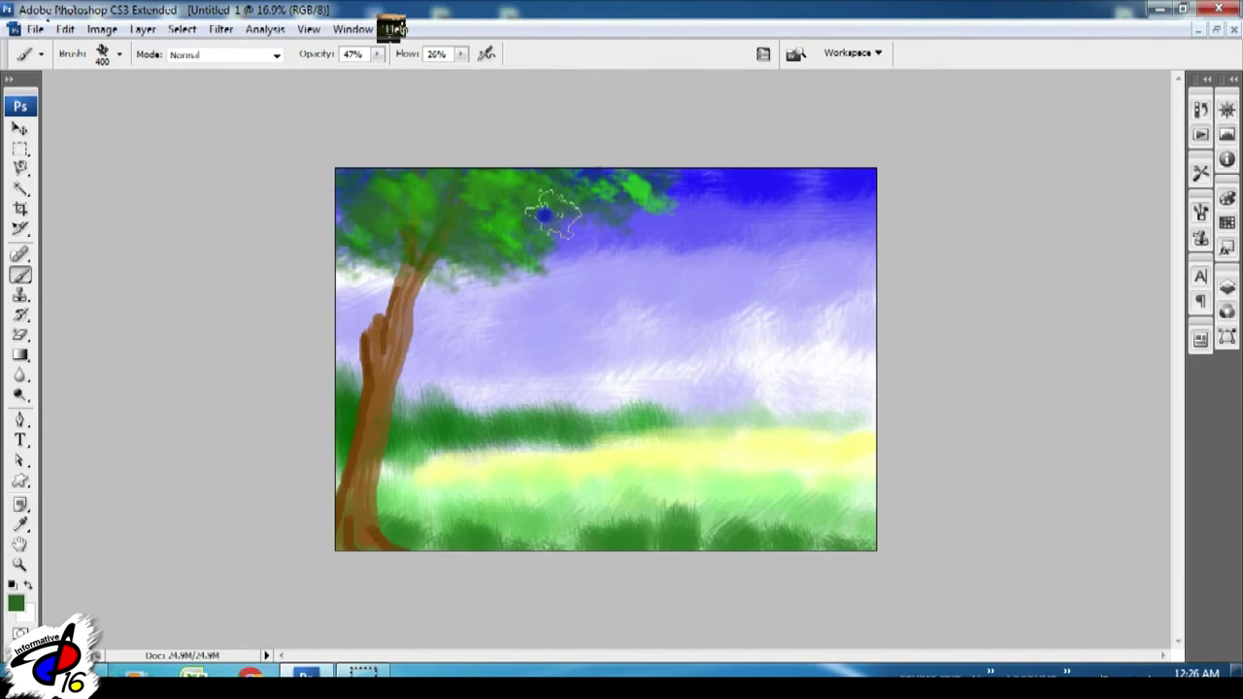
{"action": "left_click_drag", "start_coordinate": [552, 213], "coordinate": [669, 199]}
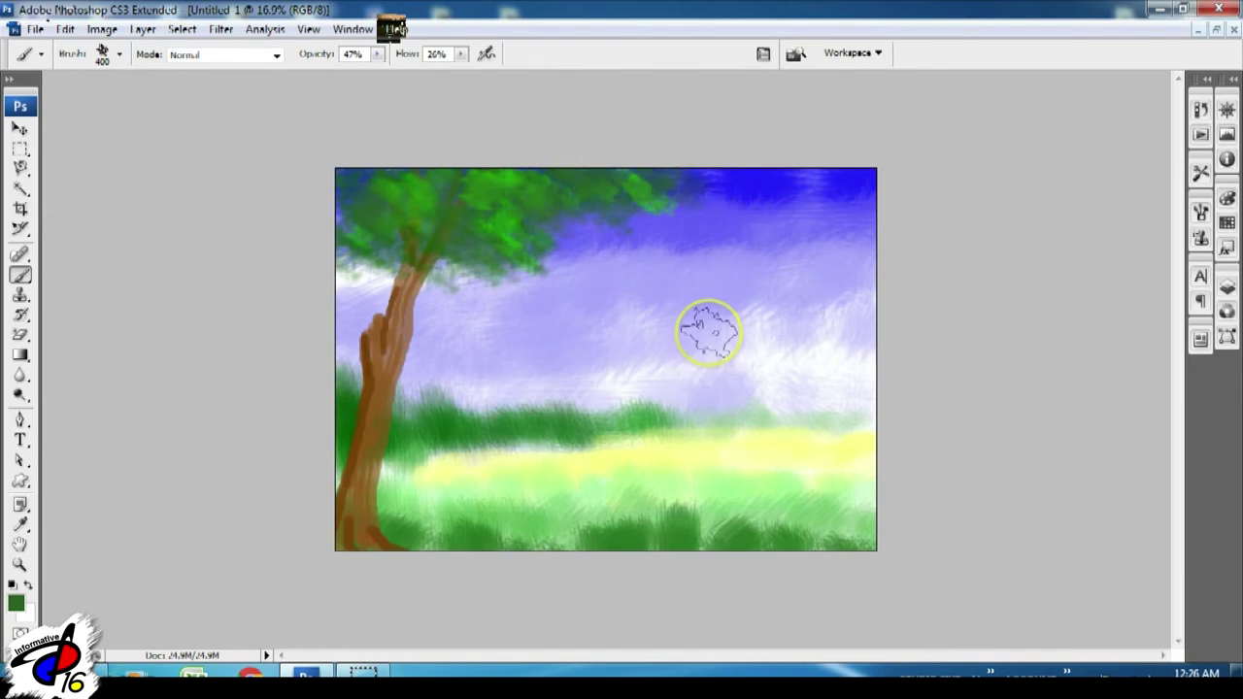
- Choose the grass blade brush tip from the brush presets
{"action": "right_click", "coordinate": [24, 279]}
{"action": "left_click", "coordinate": [77, 269]}
{"action": "right_click", "coordinate": [529, 297]}
{"action": "scroll", "coordinate": [631, 475], "scroll_direction": "down", "scroll_amount": 1}
{"action": "left_click", "coordinate": [668, 518]}
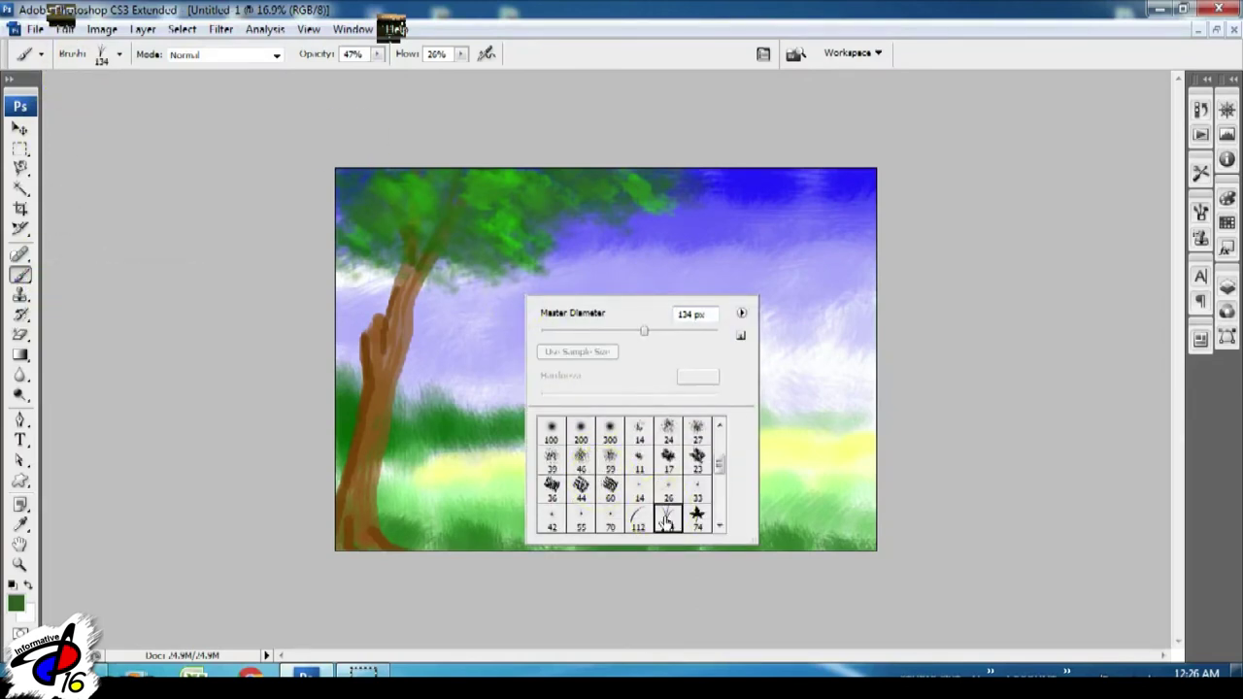
{"action": "left_click", "coordinate": [391, 457]}
{"action": "right_click", "coordinate": [611, 297]}
- Set a slightly darker green foreground, black background, and 100% opacity for grass
{"action": "left_click", "coordinate": [16, 603]}
{"action": "left_click", "coordinate": [1207, 233]}
{"action": "left_click", "coordinate": [23, 617]}
{"action": "left_click", "coordinate": [1207, 233]}
{"action": "mouse_move", "coordinate": [317, 56]}
{"action": "left_mouse_down"}
{"action": "mouse_move", "coordinate": [375, 564]}
{"action": "mouse_move", "coordinate": [685, 559]}
{"action": "left_mouse_up"}
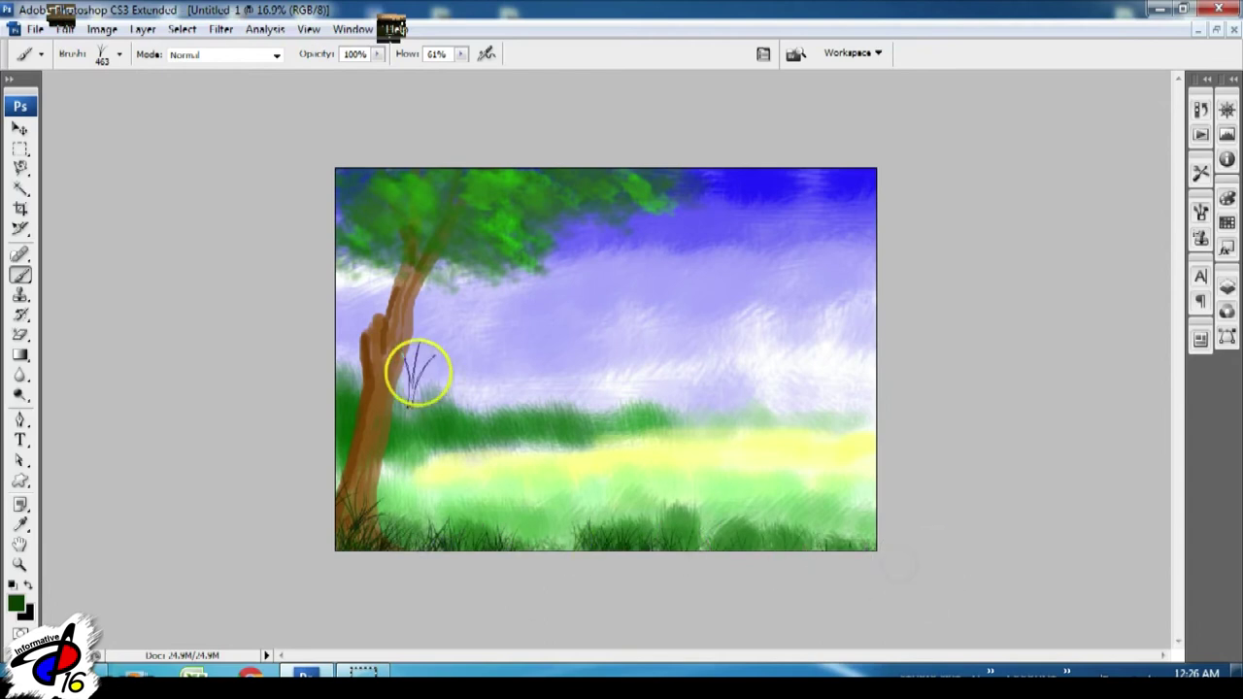
- Set the foreground to red and switch back to a round brush tip
{"action": "left_click", "coordinate": [16, 602]}
{"action": "left_click_drag", "start_coordinate": [1046, 314], "coordinate": [1046, 245]}
{"action": "left_click", "coordinate": [987, 330]}
{"action": "left_click", "coordinate": [1195, 233]}
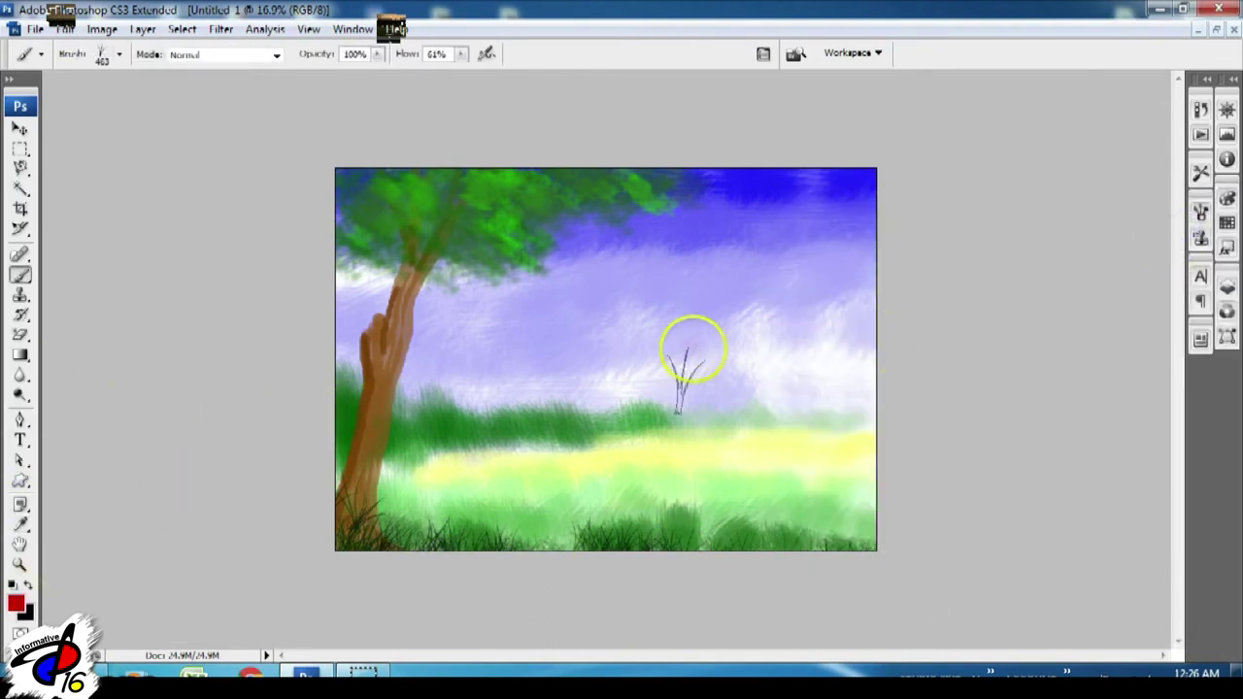
{"action": "right_click", "coordinate": [692, 350]}
{"action": "left_click", "coordinate": [785, 516]}
{"action": "left_click", "coordinate": [207, 479]}
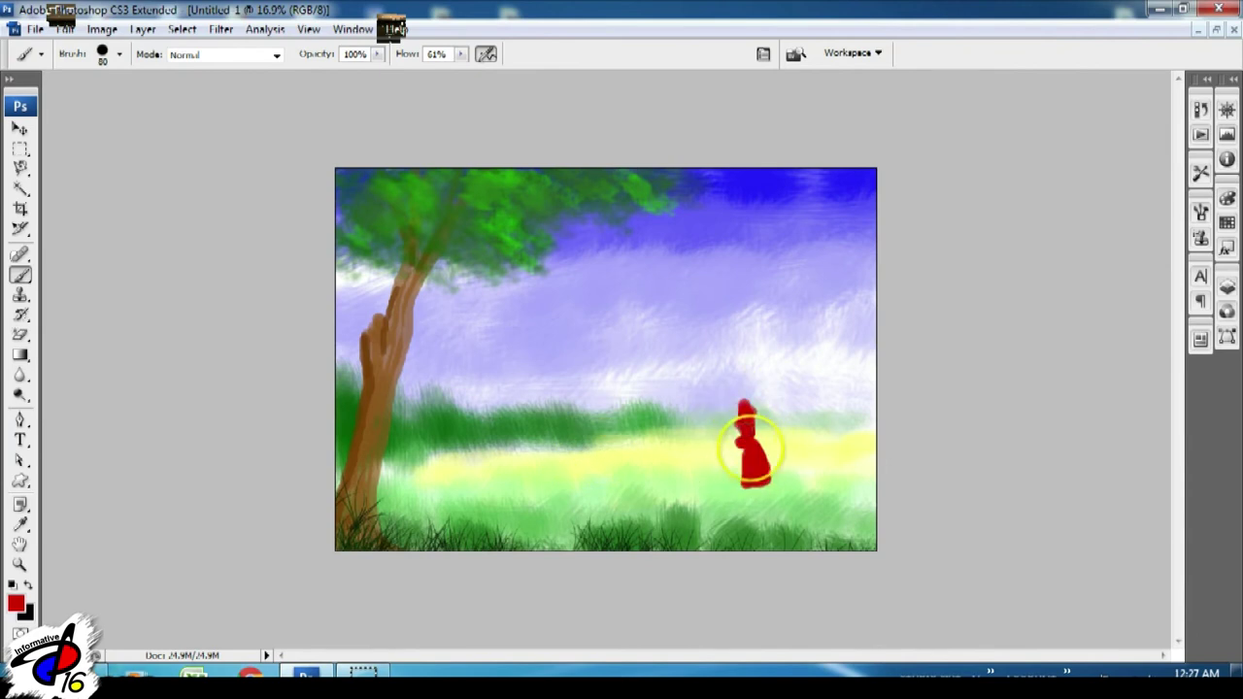
- Set the foreground to light blue for the blue-shirted figure
{"action": "left_click", "coordinate": [24, 604]}
{"action": "left_click", "coordinate": [1040, 327]}
{"action": "left_click", "coordinate": [994, 256]}
{"action": "left_click", "coordinate": [1195, 233]}
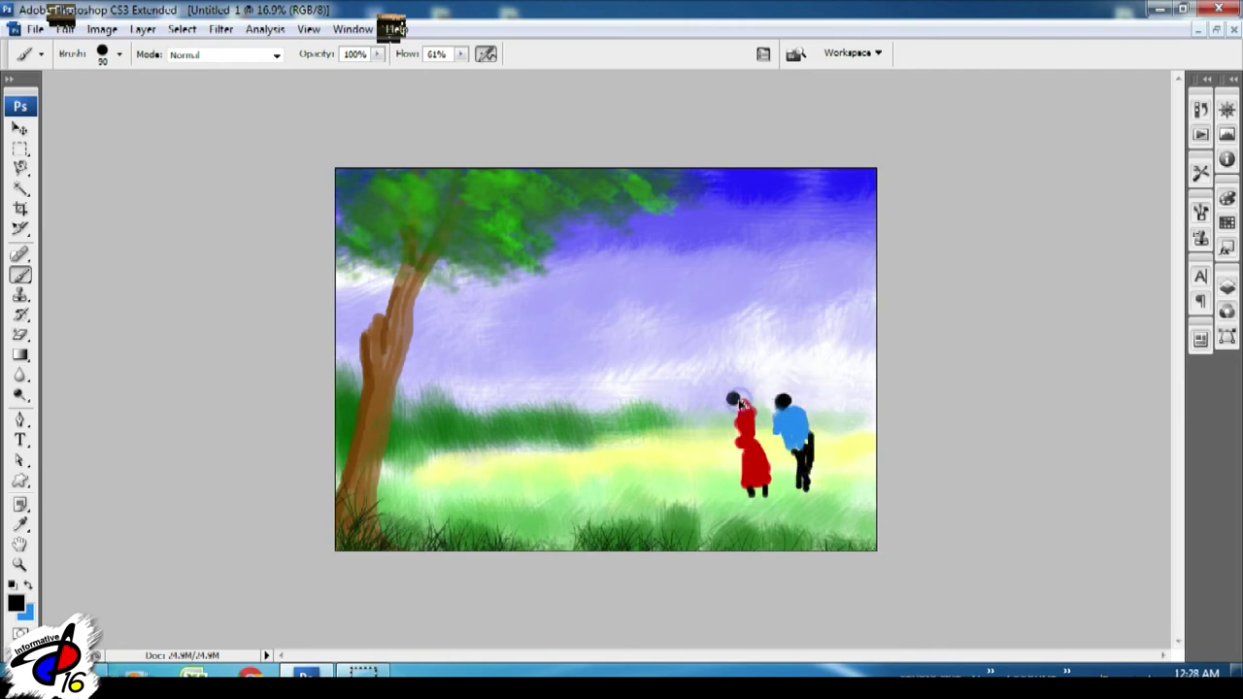
{"action": "key", "text": "v"}
{"action": "key", "text": "b"}
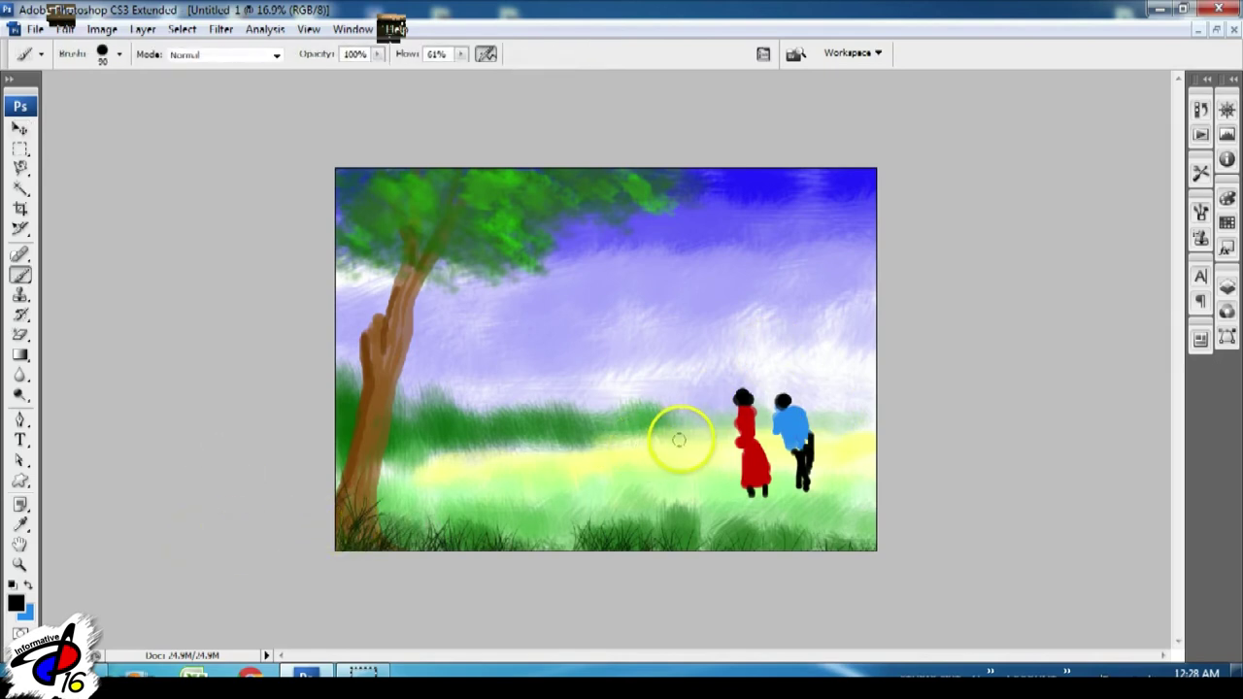
- Paint a dark red detail on a figure's arm with a size-35 brush
{"action": "left_click", "coordinate": [16, 602]}
{"action": "left_click", "coordinate": [1015, 403]}
{"action": "left_click", "coordinate": [1132, 233]}
{"action": "key", "text": "bracketleft"}
{"action": "key", "text": "bracketleft"}
{"action": "key", "text": "bracketleft"}
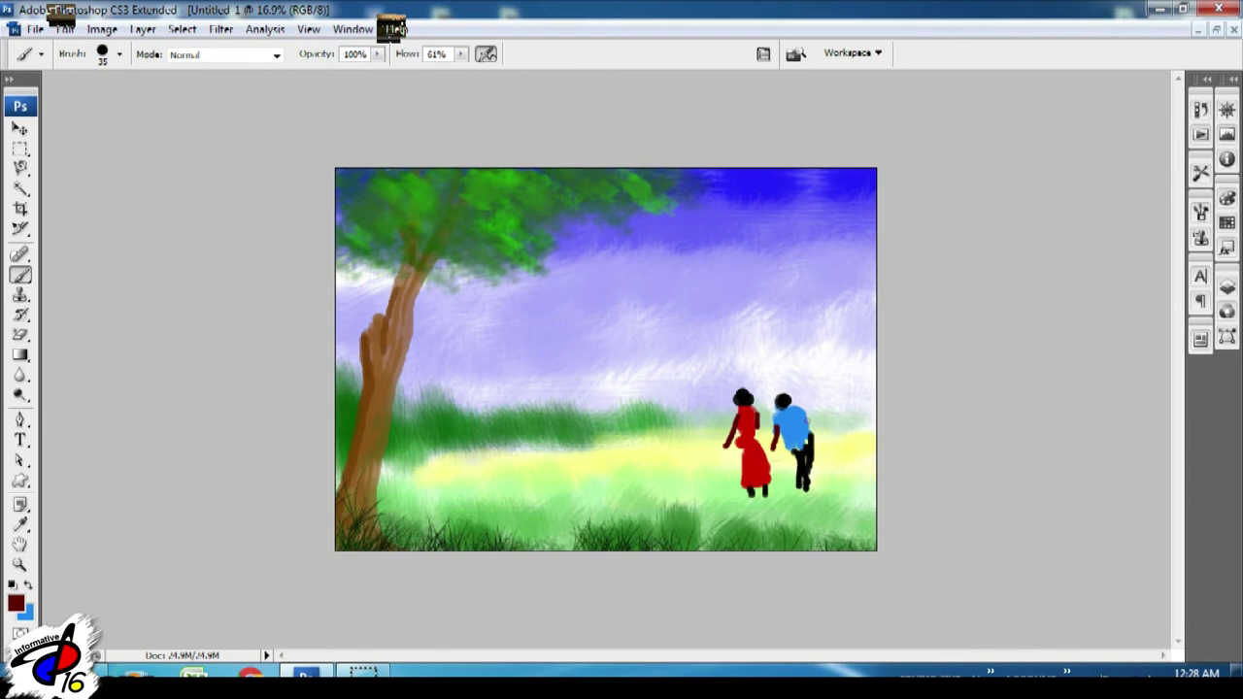
{"action": "left_click", "coordinate": [805, 427]}
- Set a green foreground and a size-50 grass brush tip
{"action": "left_click", "coordinate": [15, 602]}
{"action": "left_click", "coordinate": [1049, 397]}
{"action": "left_click", "coordinate": [1132, 233]}
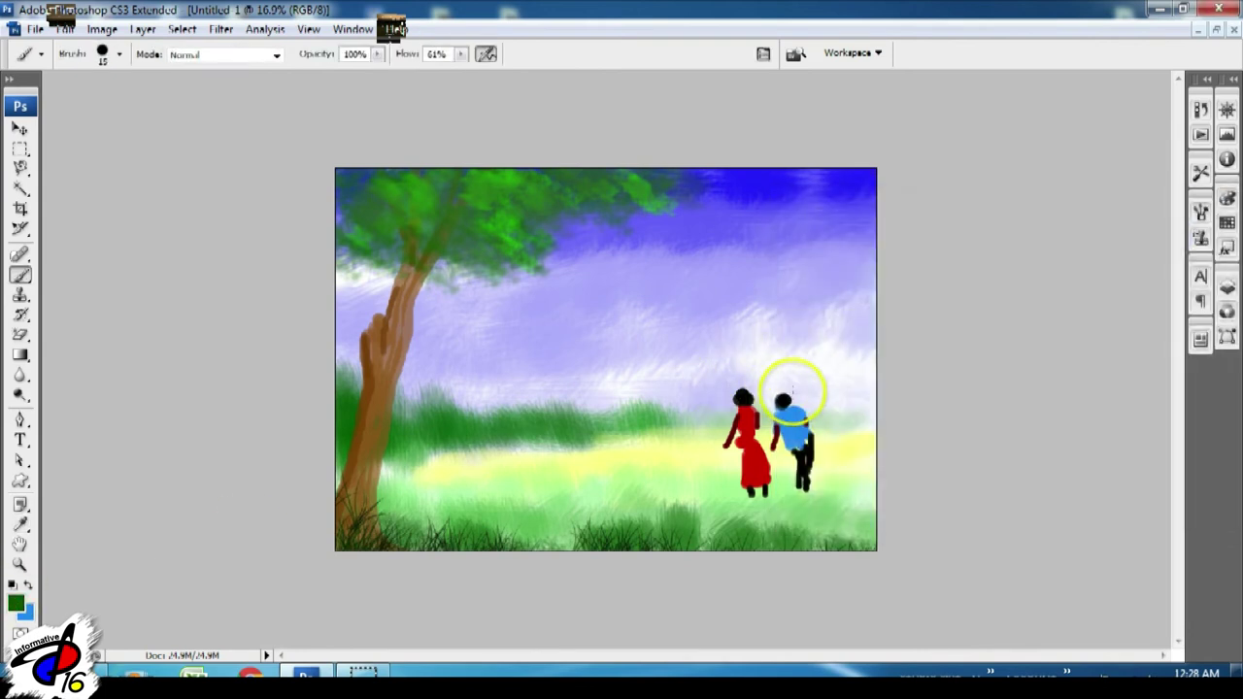
{"action": "key", "text": "bracketright"}
{"action": "key", "text": "bracketright"}
{"action": "right_click", "coordinate": [568, 415]}
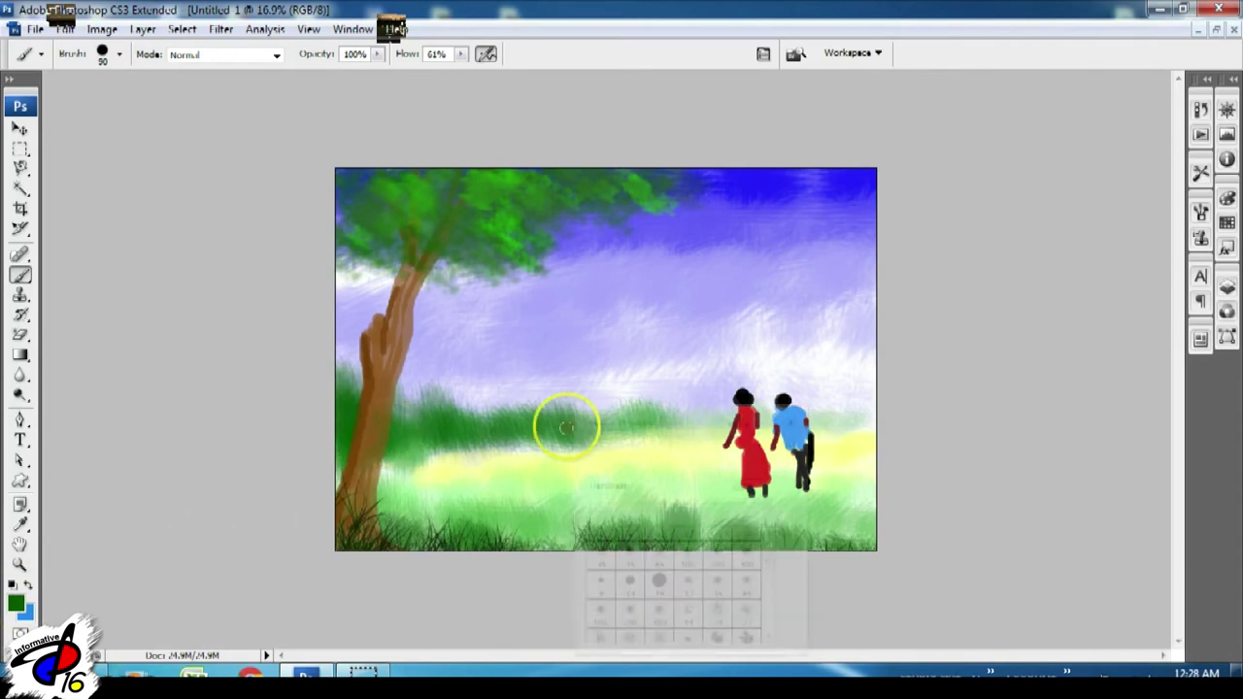
{"action": "double_click", "coordinate": [697, 604]}
- Paint bright green grass blades across the lower meadow
{"action": "left_click", "coordinate": [15, 602]}
{"action": "left_click", "coordinate": [998, 296]}
{"action": "left_click", "coordinate": [1204, 236]}
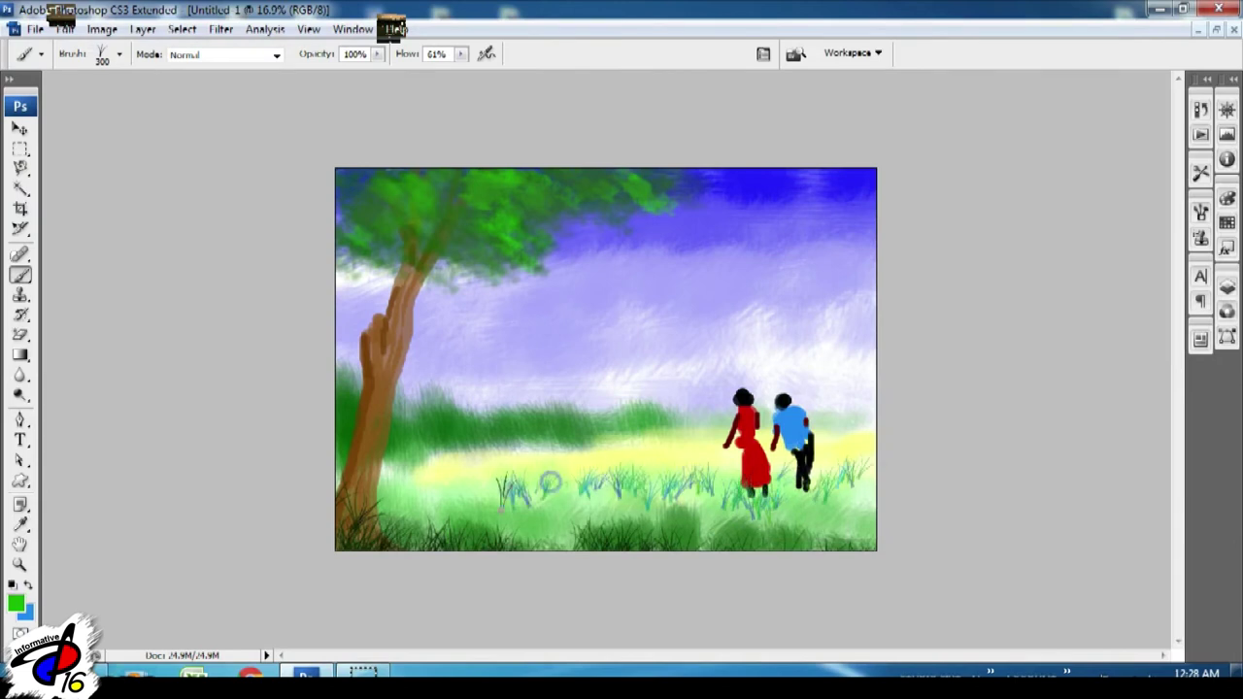
{"action": "left_click_drag", "start_coordinate": [930, 527], "coordinate": [499, 512]}
{"action": "left_click", "coordinate": [656, 449]}
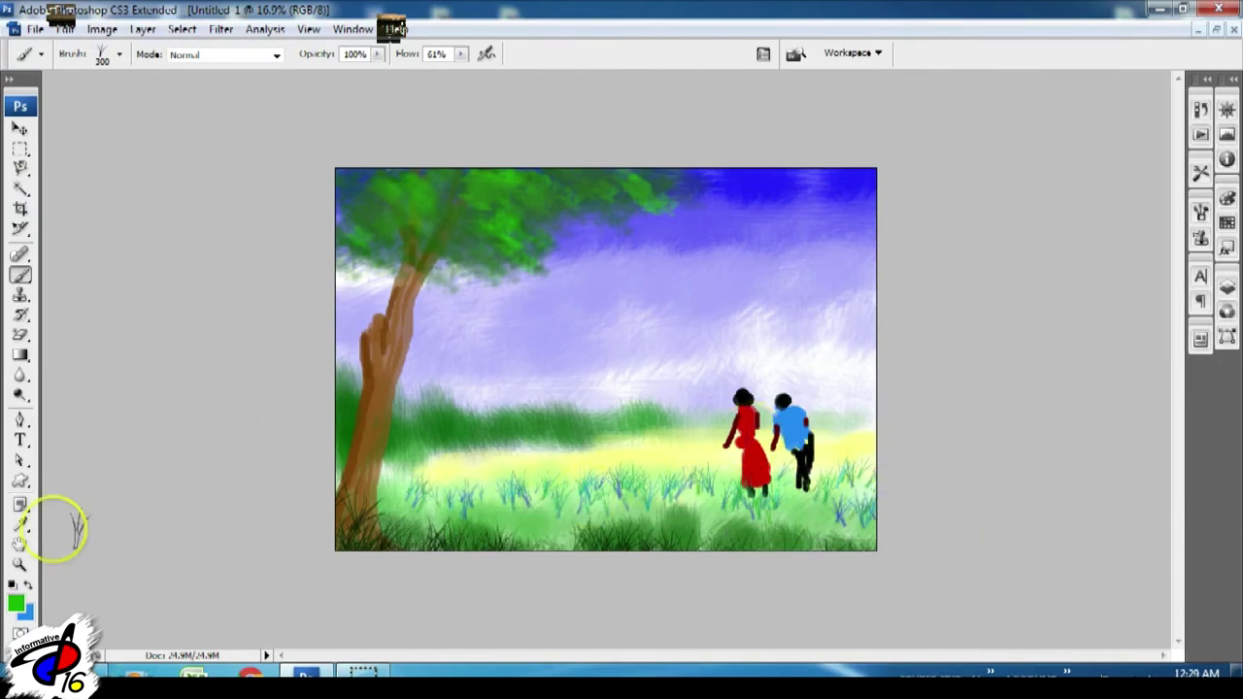
- Dab light green grass beside the couple with a size-30 brush
{"action": "left_click", "coordinate": [15, 602]}
{"action": "left_click", "coordinate": [894, 259]}
{"action": "left_click", "coordinate": [1047, 421]}
{"action": "left_click", "coordinate": [1210, 234]}
{"action": "right_click", "coordinate": [653, 280]}
{"action": "left_click", "coordinate": [735, 436]}
{"action": "key", "text": "Return"}
{"action": "key", "text": "bracketleft"}
{"action": "key", "text": "bracketleft"}
{"action": "key", "text": "bracketleft"}
{"action": "left_click", "coordinate": [843, 444]}
- Paint short dark green grass strokes near the tree
{"action": "left_click", "coordinate": [15, 604]}
{"action": "left_click", "coordinate": [970, 369]}
{"action": "left_click", "coordinate": [1198, 233]}
{"action": "left_click_drag", "start_coordinate": [369, 456], "coordinate": [437, 446]}
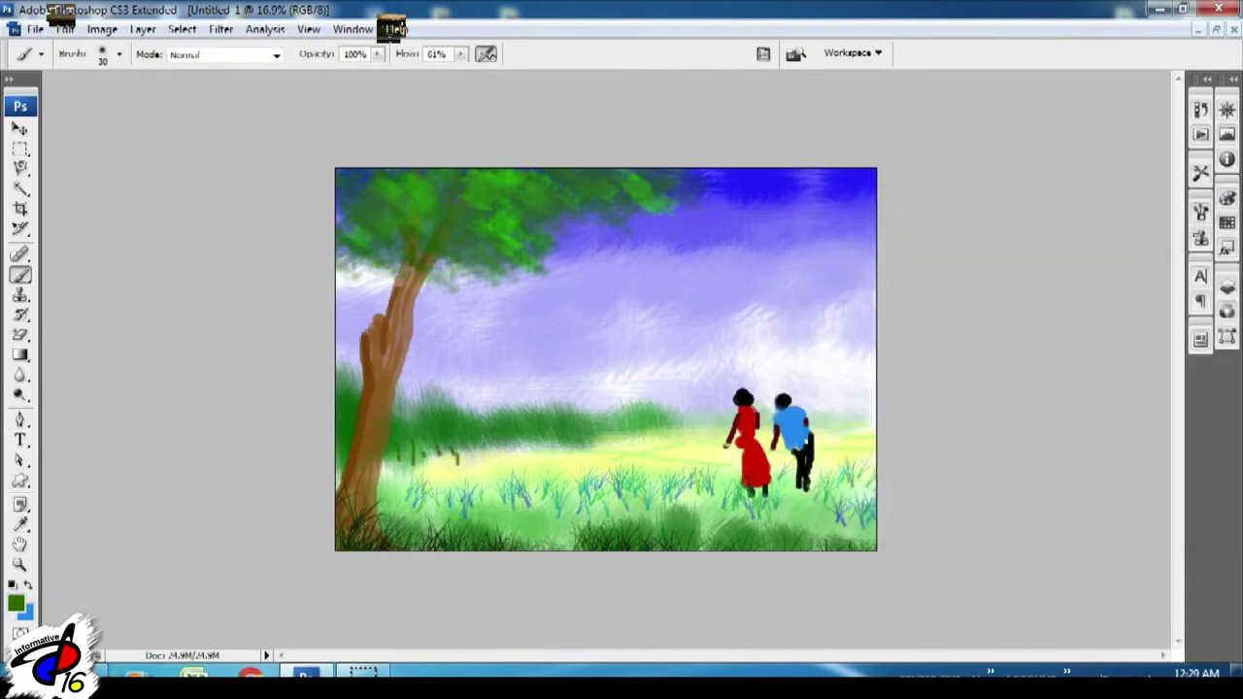
{"action": "left_click", "coordinate": [374, 512], "text": "alt"}
{"action": "left_click", "coordinate": [445, 495], "text": "alt"}
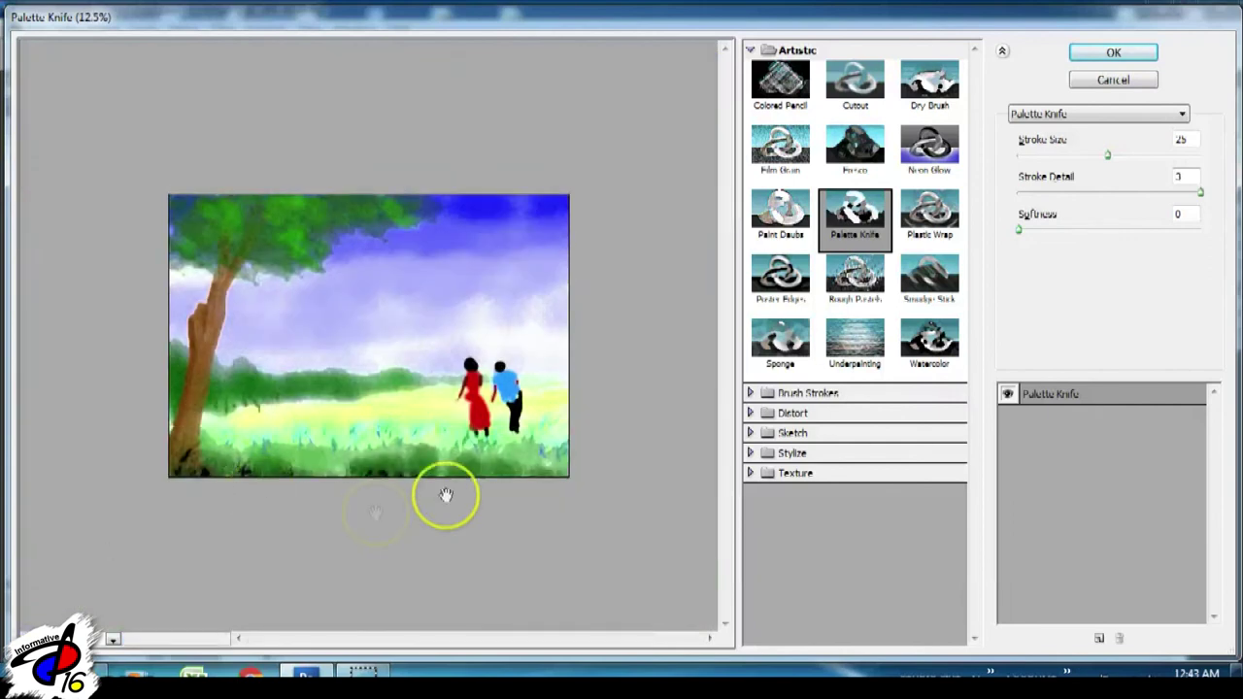
{"action": "left_click", "coordinate": [1107, 51]}
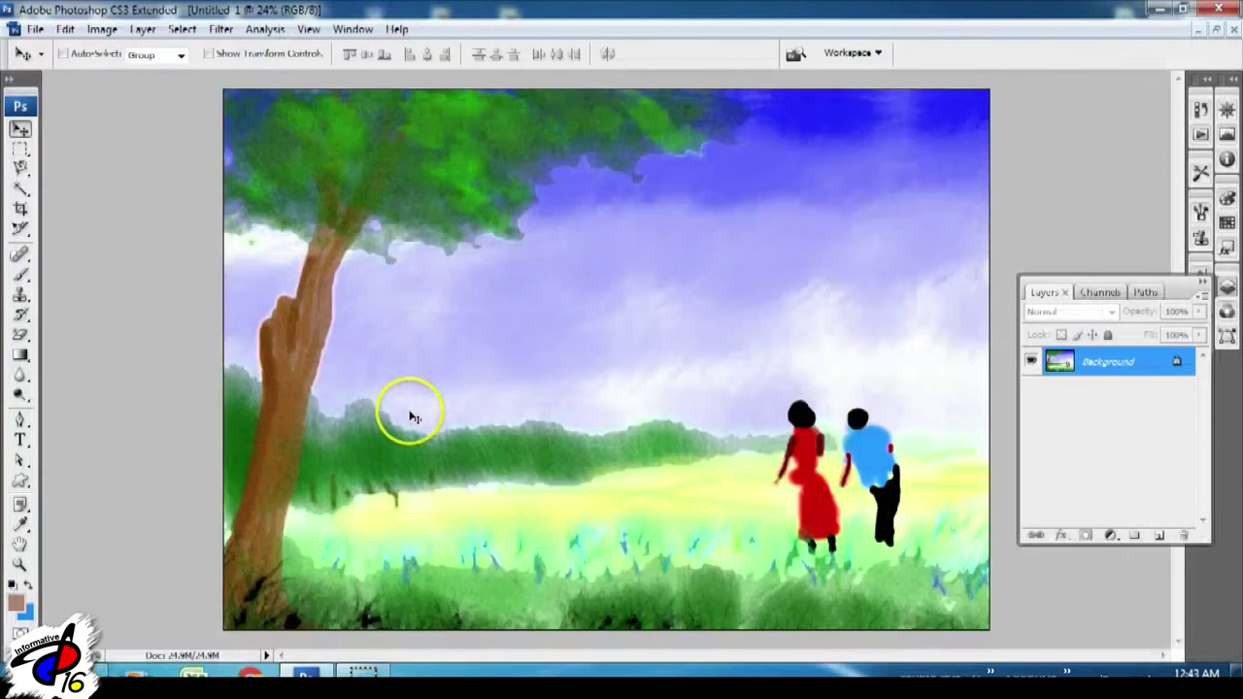
{"action": "left_click", "coordinate": [1225, 285]}
{"action": "mouse_move", "coordinate": [362, 670]}
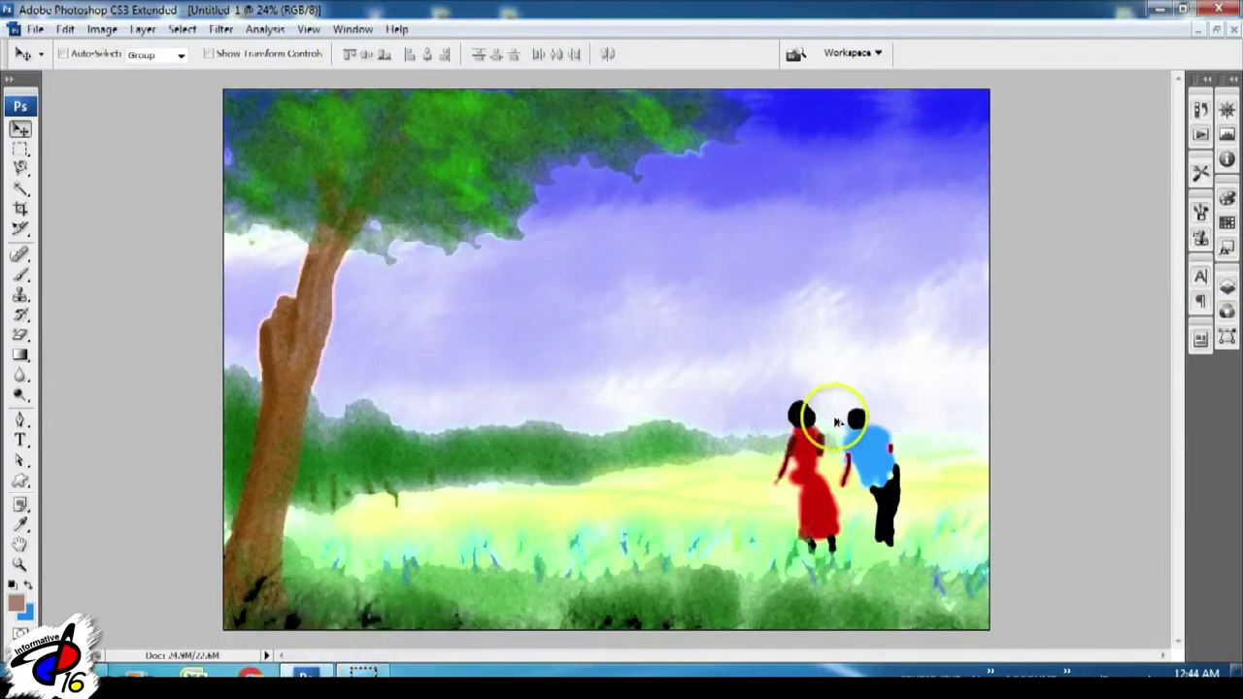
{"action": "key", "text": "ctrl+z"}
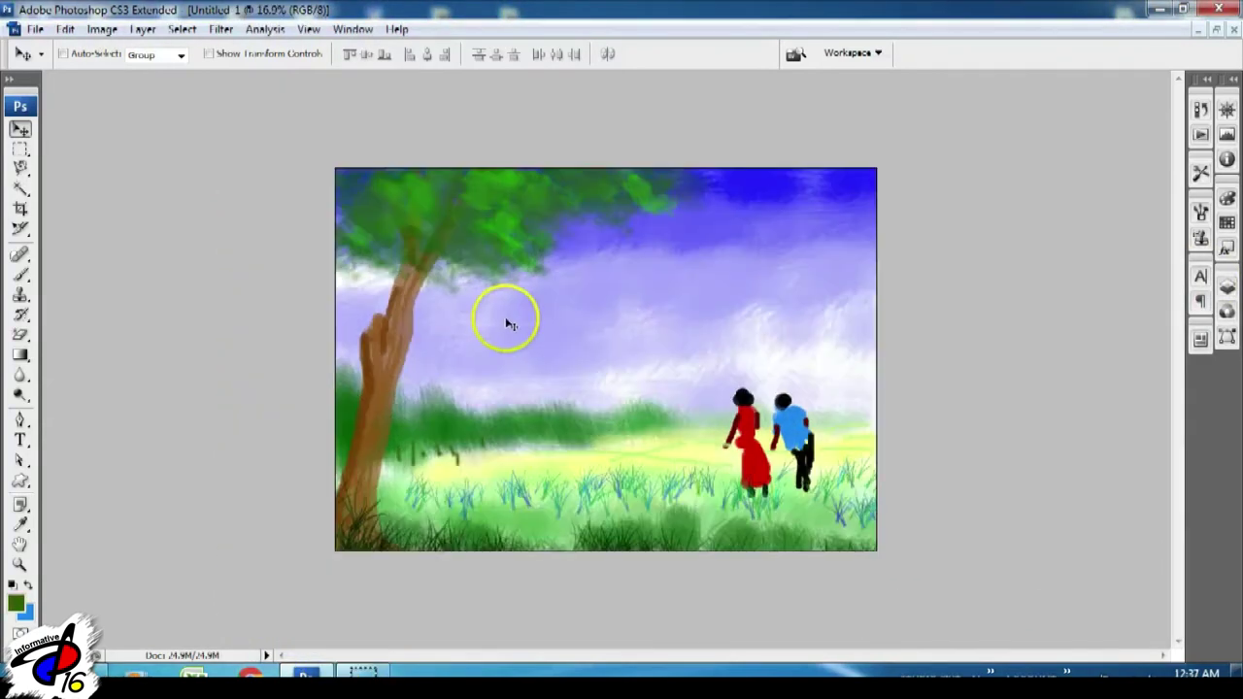
{"action": "key", "text": "b"}
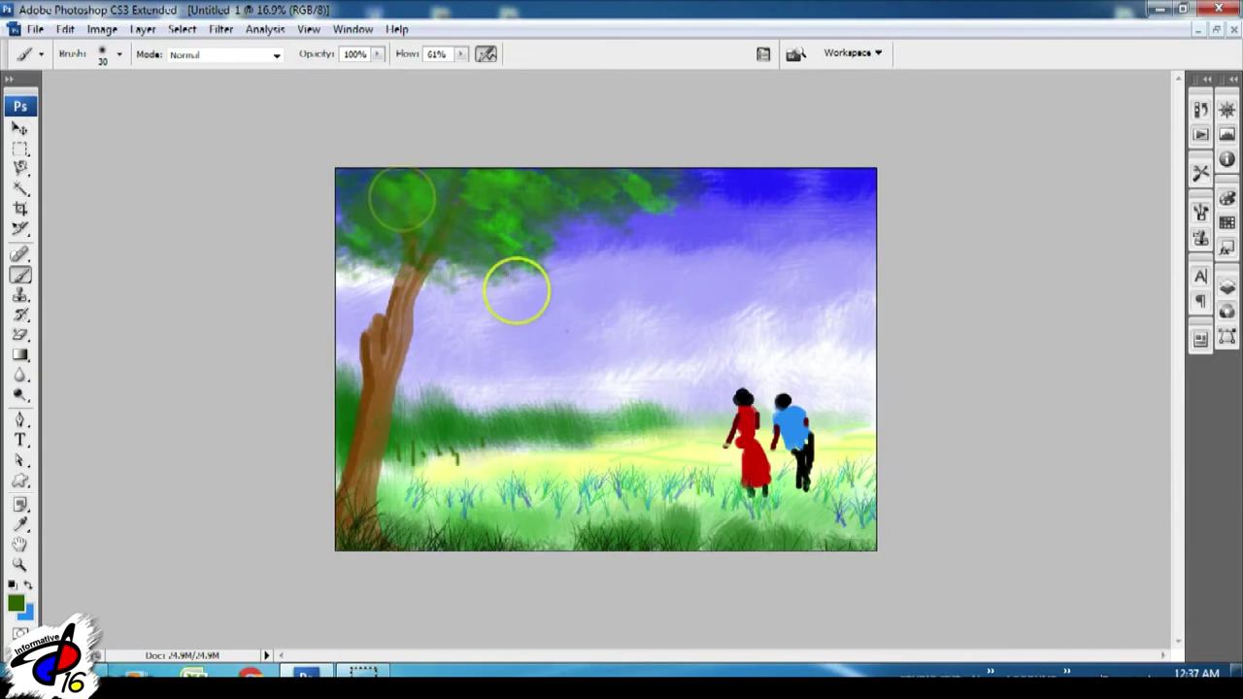
{"action": "left_click", "coordinate": [403, 277]}
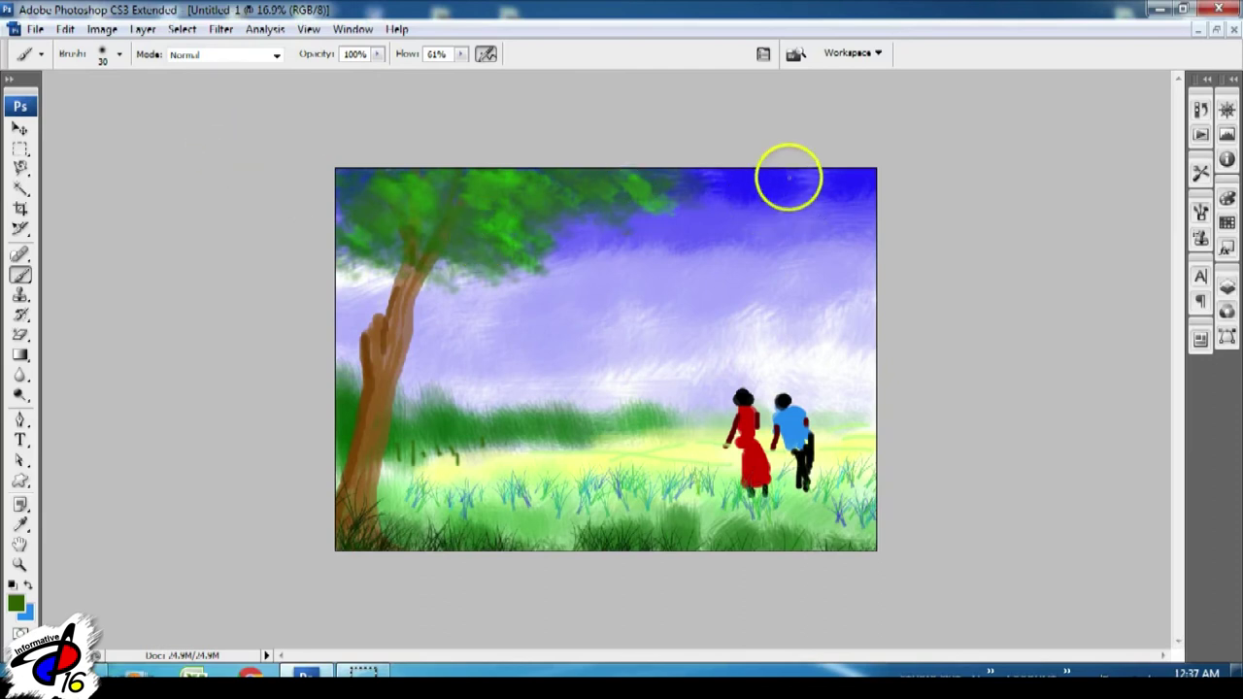
{"action": "key", "text": "v"}
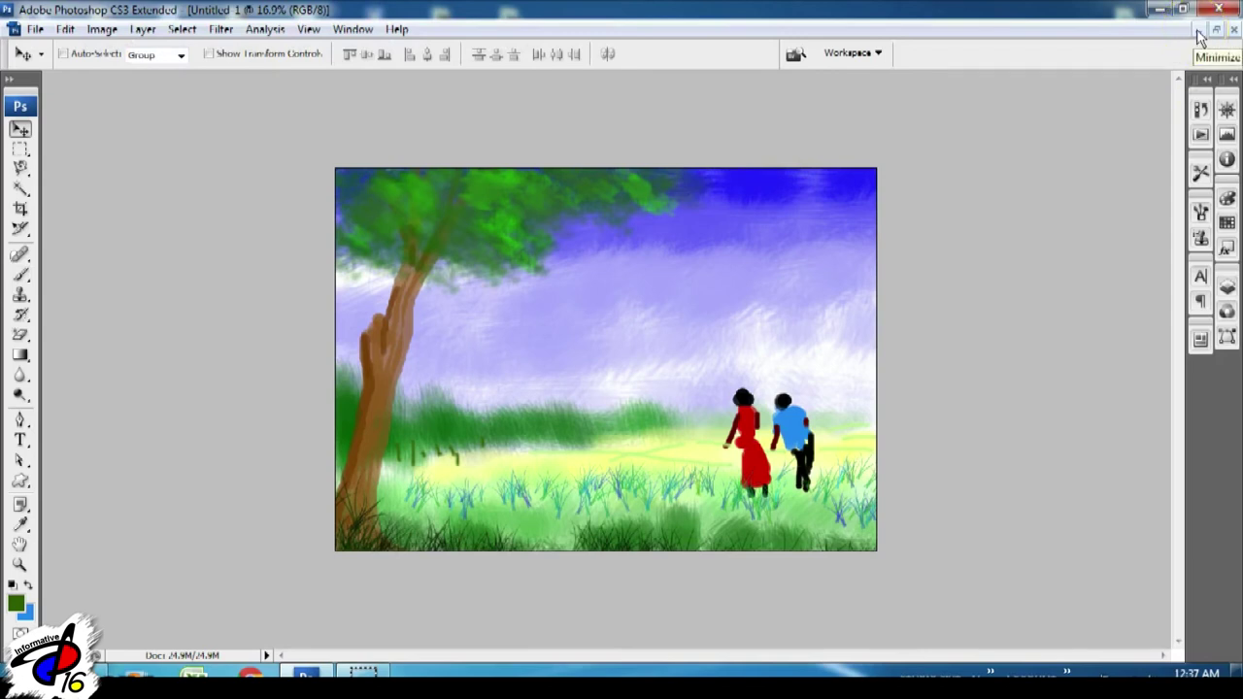
- Show the IMG_7577.JPG portrait at 100% zoom and select the entire image
{"action": "left_click", "coordinate": [1200, 33]}
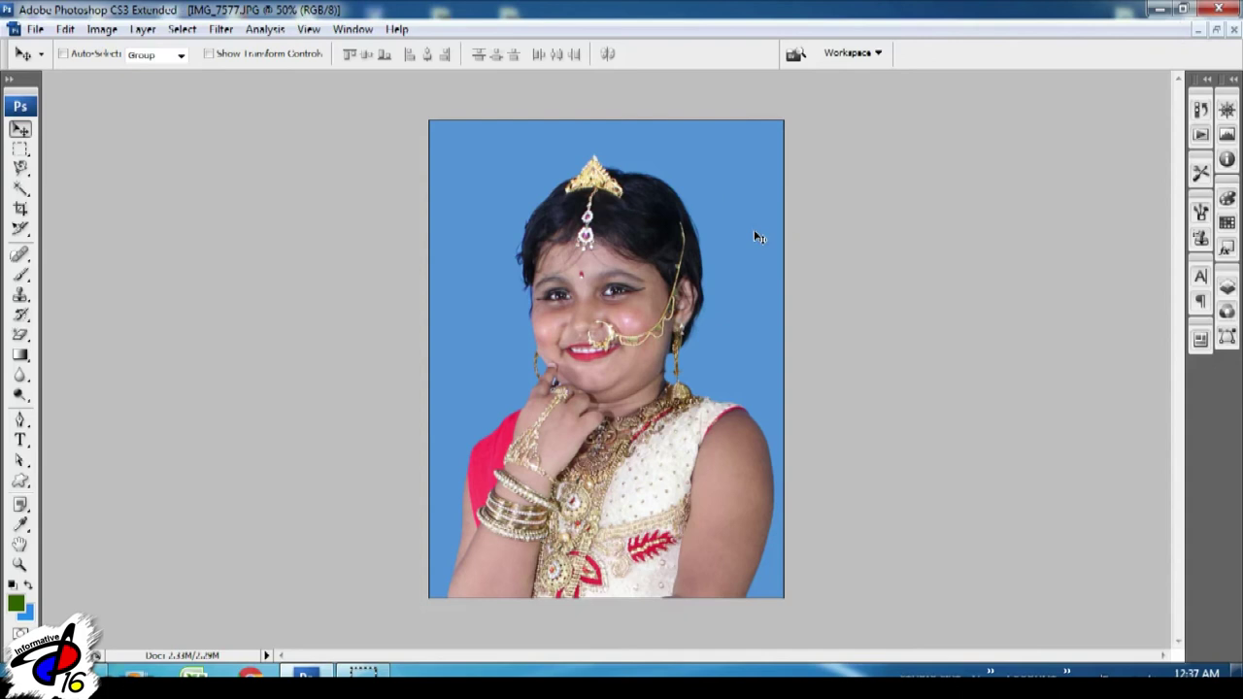
{"action": "key", "text": "ctrl+alt+0"}
{"action": "scroll", "coordinate": [655, 350], "scroll_direction": "down", "scroll_amount": 5}
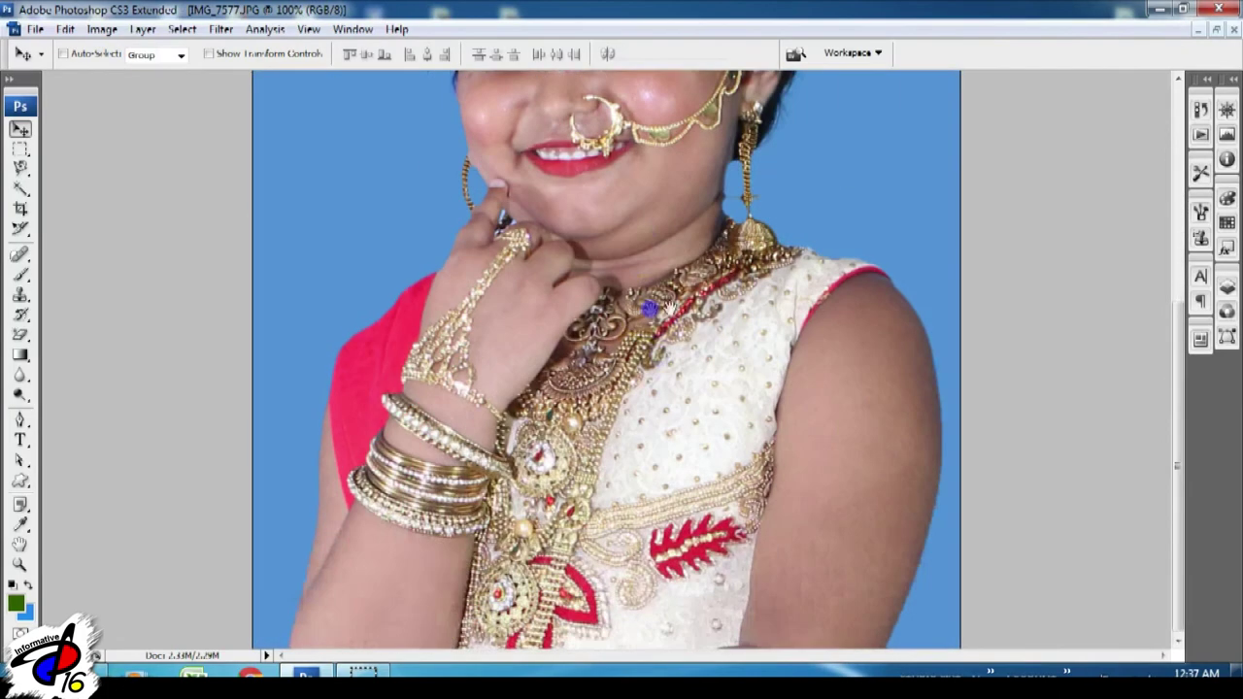
{"action": "key", "text": "alt+s"}
{"action": "key", "text": "Return"}
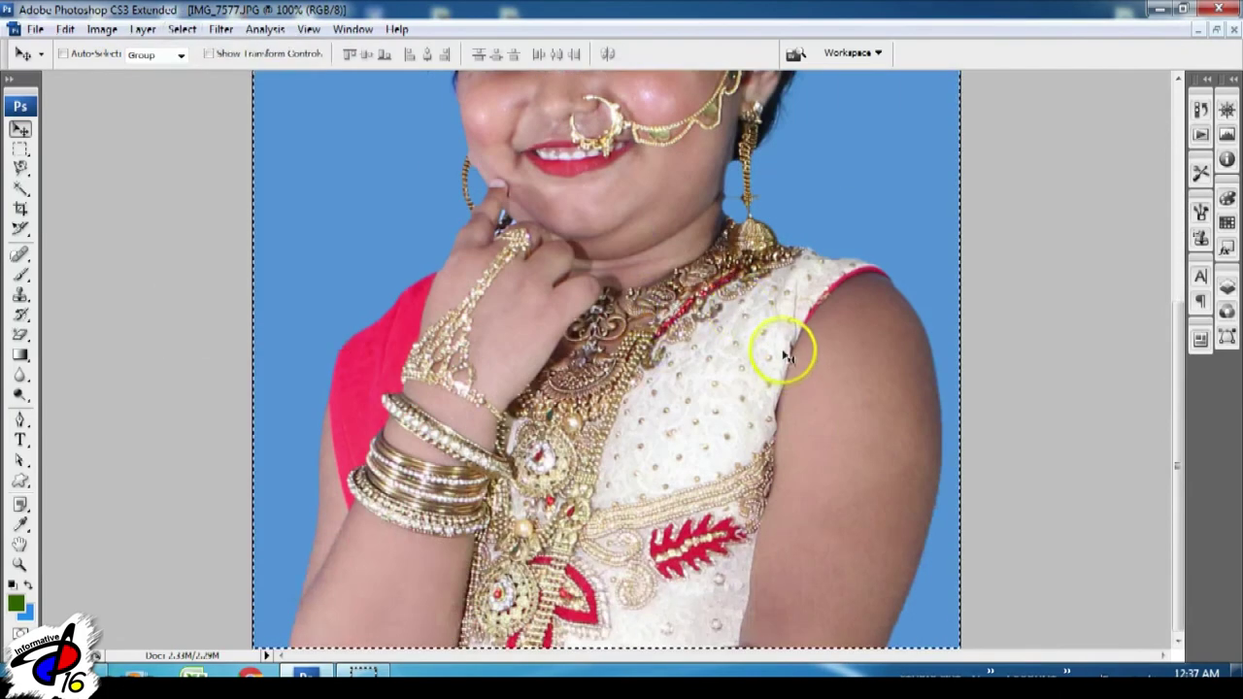
- Inspect the layers, pan over the blouse and arm, and pick the Magnetic Lasso
{"action": "key", "text": "F7"}
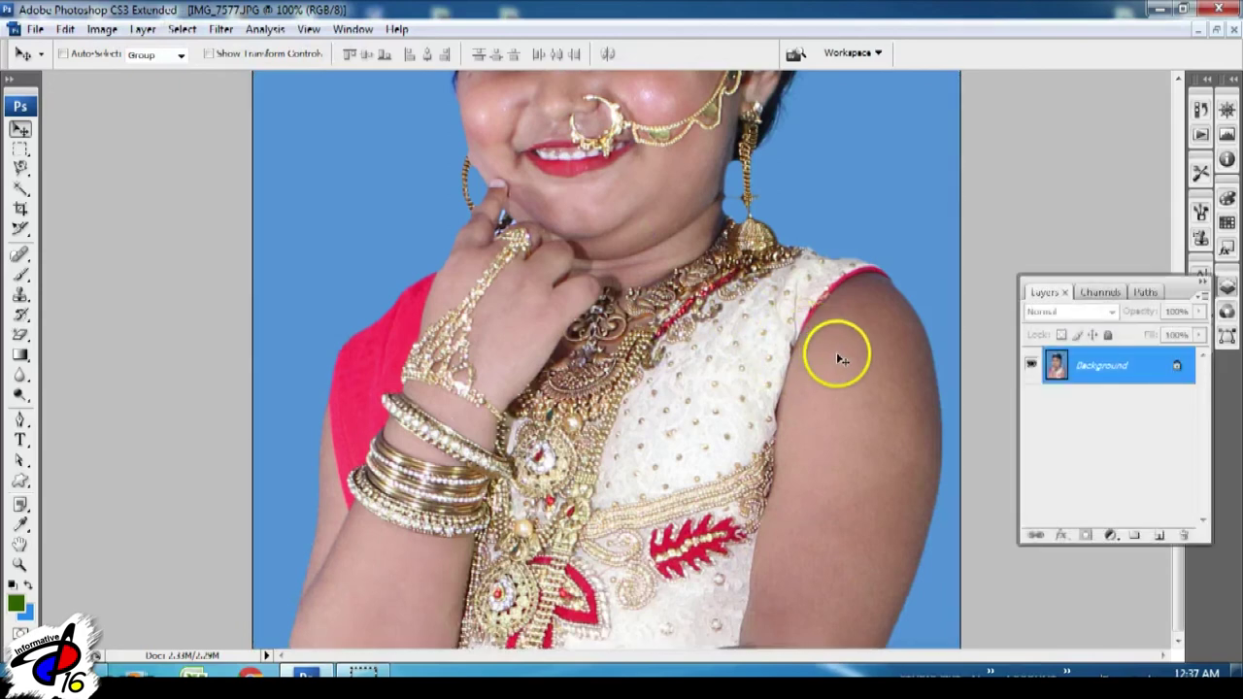
{"action": "scroll", "coordinate": [850, 348], "scroll_direction": "up", "scroll_amount": 5}
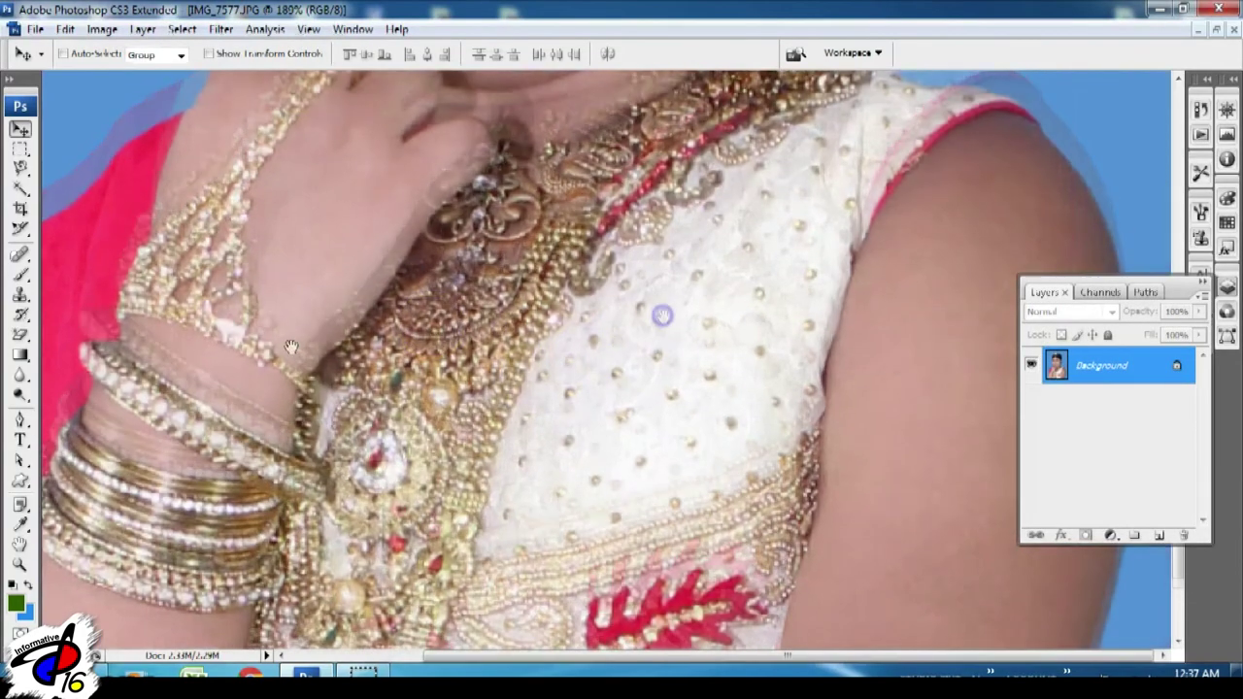
{"action": "left_click_drag", "start_coordinate": [661, 315], "coordinate": [662, 364]}
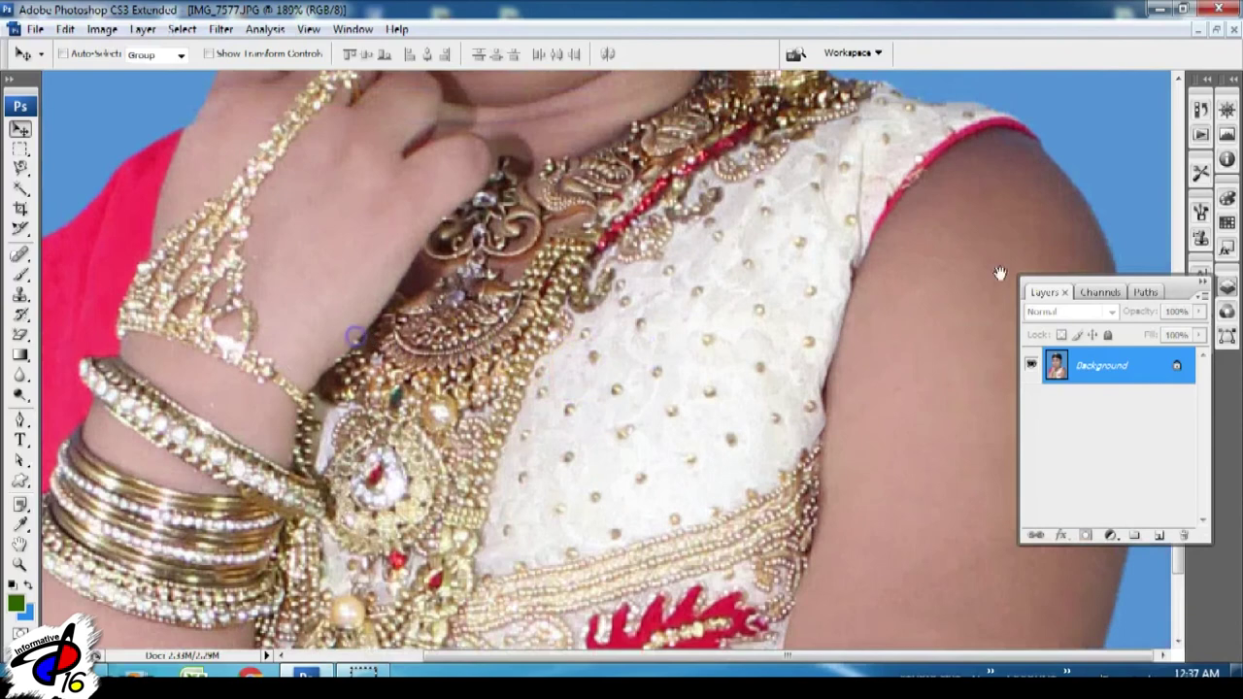
{"action": "left_click", "coordinate": [1204, 281]}
{"action": "scroll", "coordinate": [1045, 424], "scroll_direction": "down", "scroll_amount": 3}
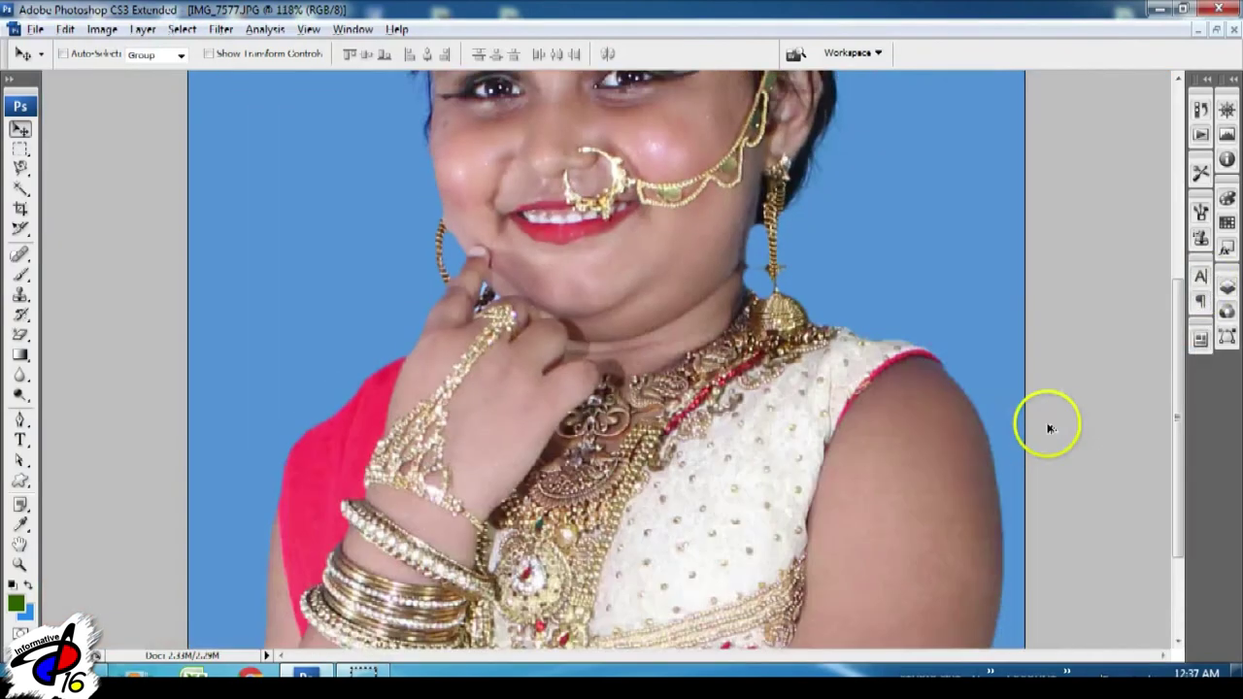
{"action": "scroll", "coordinate": [902, 411], "scroll_direction": "down", "scroll_amount": 1}
{"action": "scroll", "coordinate": [917, 388], "scroll_direction": "down", "scroll_amount": 1}
{"action": "key", "text": "l"}
{"action": "scroll", "coordinate": [946, 466], "scroll_direction": "down", "scroll_amount": 2}
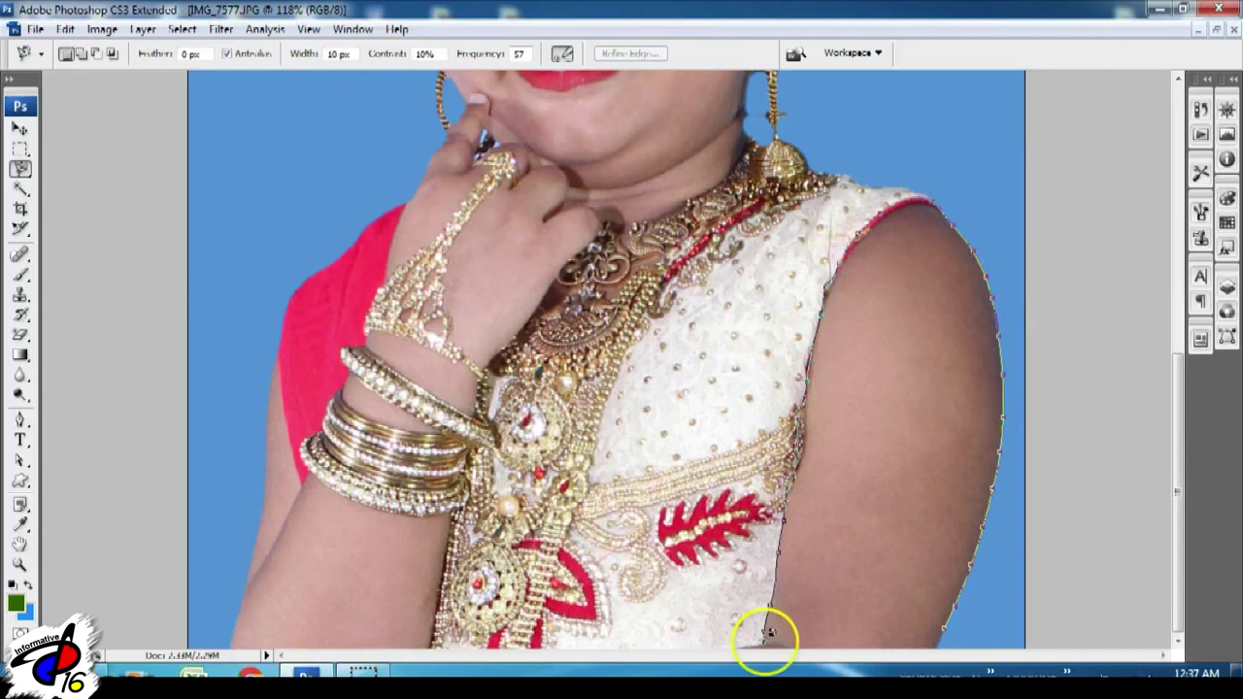
- Close the arm outline, sample the arm's skin tone, and paint the shoulder at 22%
{"action": "left_click", "coordinate": [835, 643]}
{"action": "key", "text": "b"}
{"action": "left_click", "coordinate": [857, 339], "text": "alt"}
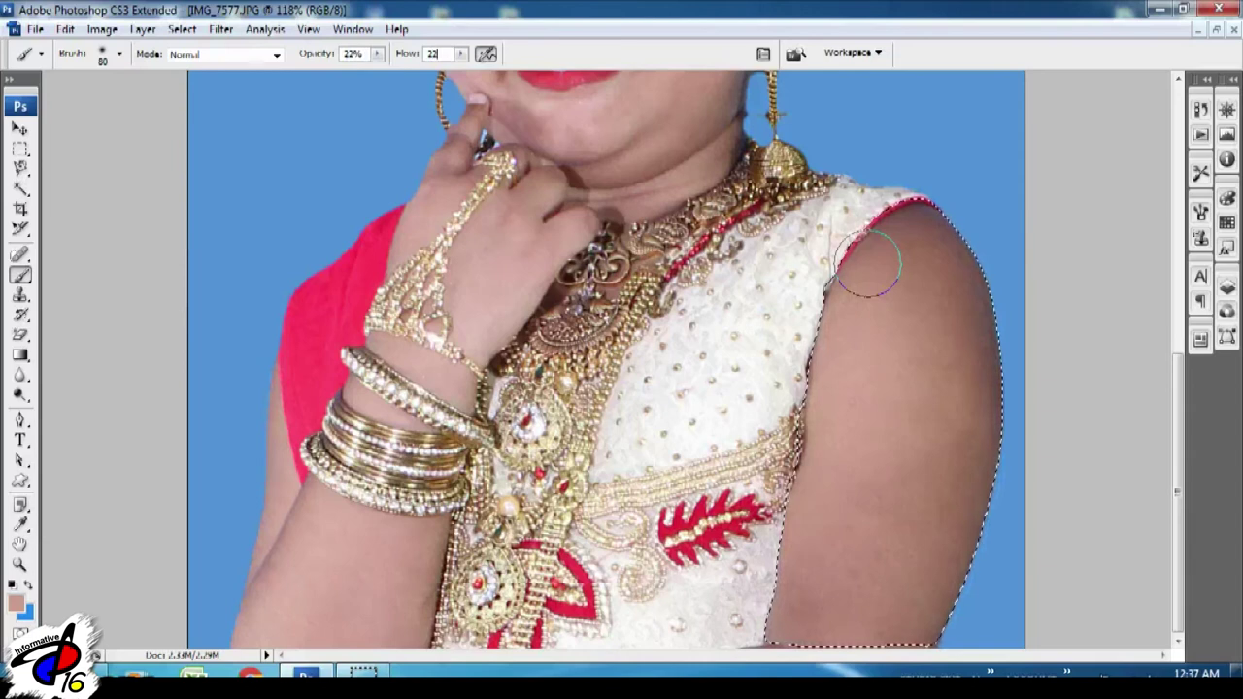
{"action": "mouse_move", "coordinate": [869, 263]}
{"action": "left_mouse_down"}
{"action": "mouse_move", "coordinate": [888, 312]}
{"action": "mouse_move", "coordinate": [872, 251]}
{"action": "left_mouse_up"}
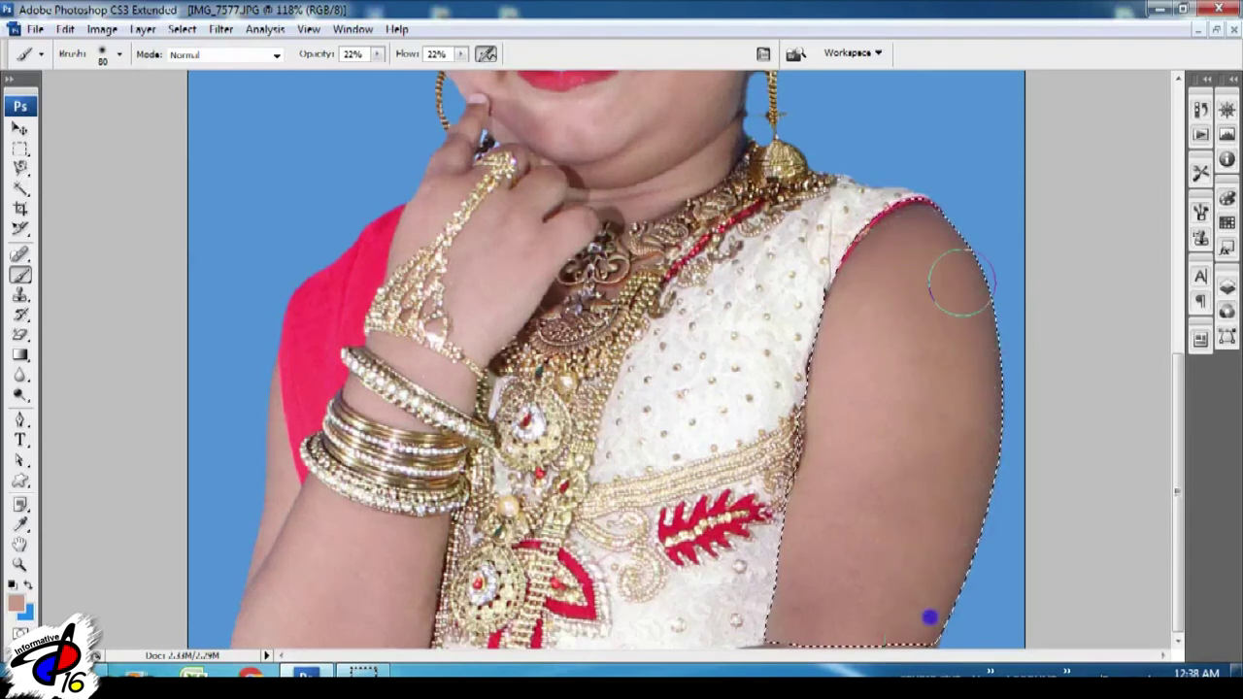
- Dab 22% skin tone down the upper arm, then bring the blouse and arm into view
{"action": "left_click", "coordinate": [895, 271]}
{"action": "left_click", "coordinate": [935, 351]}
{"action": "left_click", "coordinate": [858, 303]}
{"action": "left_click", "coordinate": [891, 632]}
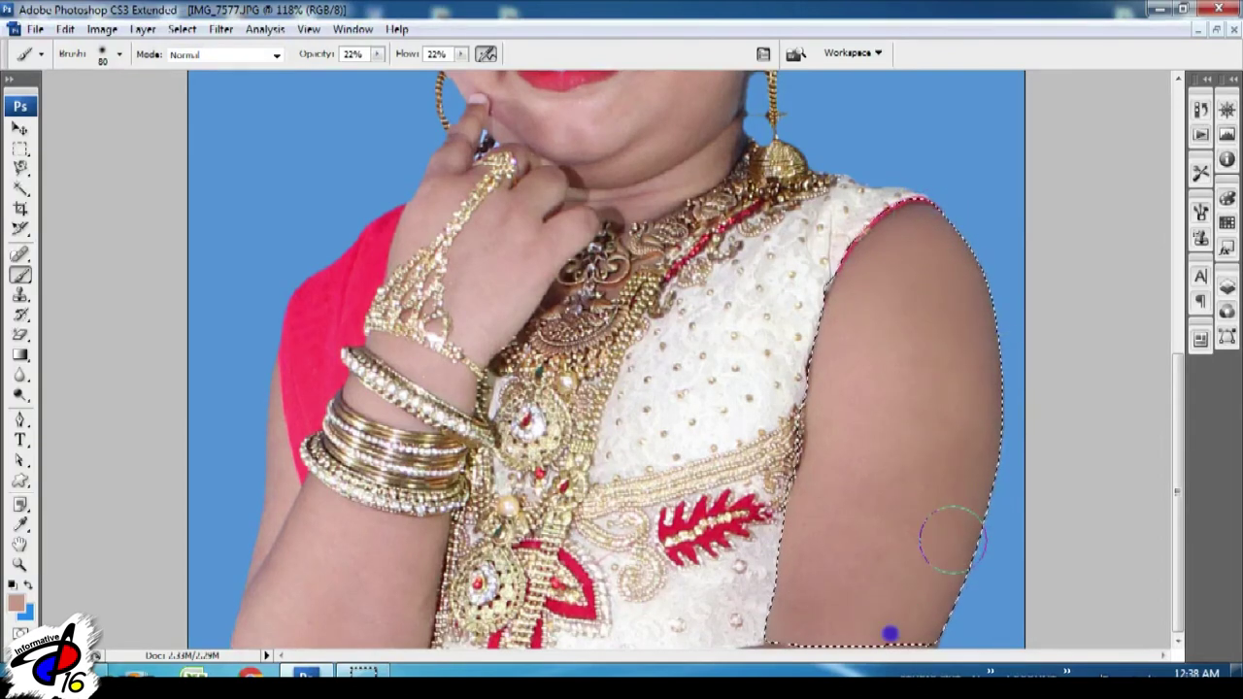
{"action": "scroll", "coordinate": [1098, 300], "scroll_direction": "up", "scroll_amount": 2}
{"action": "scroll", "coordinate": [940, 330], "scroll_direction": "up", "scroll_amount": 1}
{"action": "scroll", "coordinate": [744, 311], "scroll_direction": "down", "scroll_amount": 2}
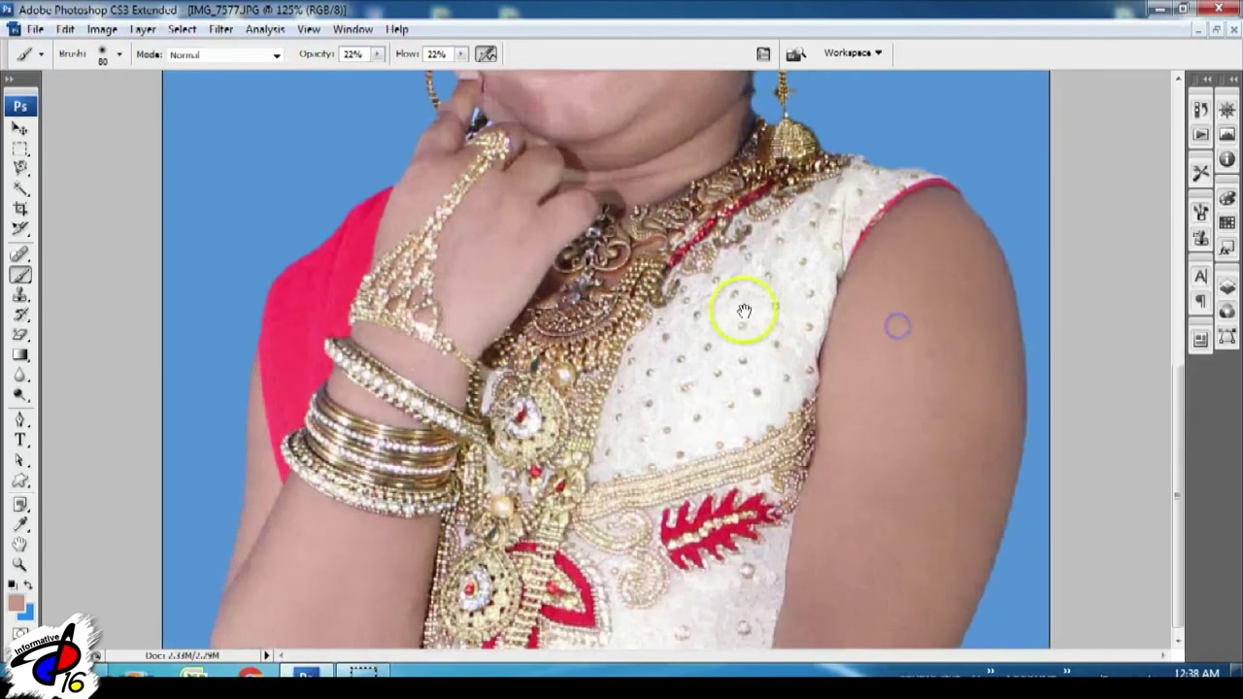
{"action": "scroll", "coordinate": [743, 310], "scroll_direction": "up", "scroll_amount": 1}
{"action": "scroll", "coordinate": [833, 326], "scroll_direction": "up", "scroll_amount": 2}
{"action": "left_click_drag", "start_coordinate": [833, 326], "coordinate": [784, 174]}
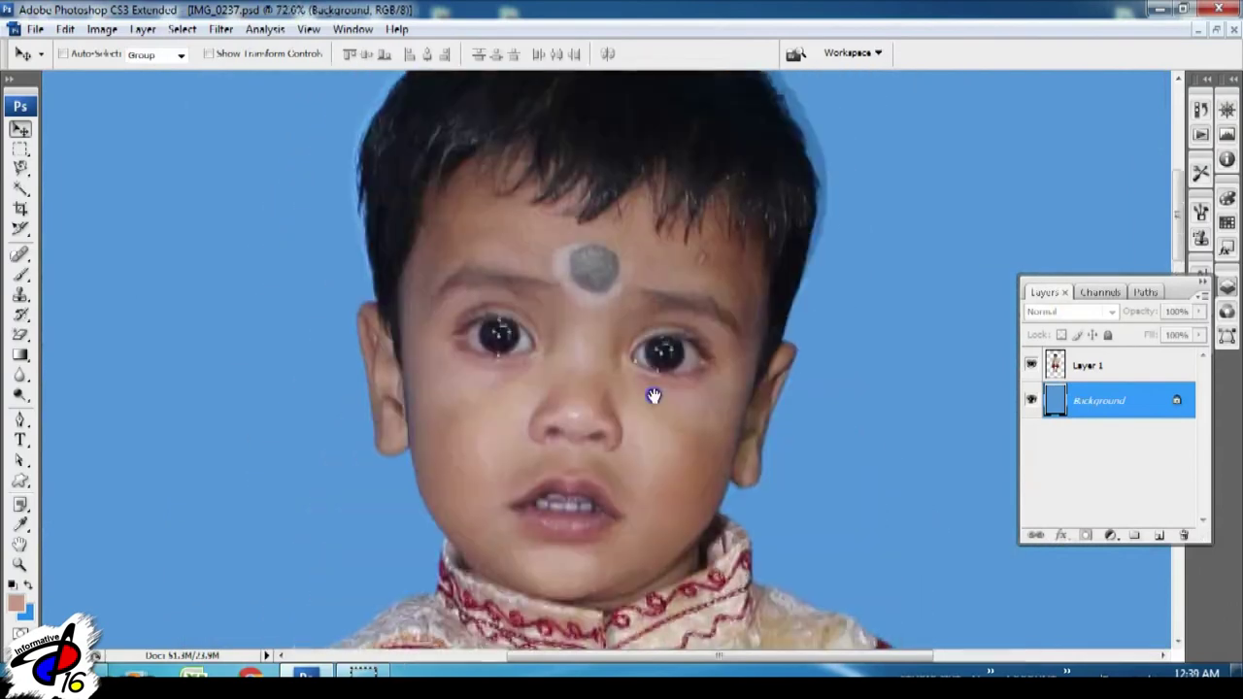
- Load Layer 1's outline as a selection and paint the left cheek with a size-100 brush
{"action": "left_click", "coordinate": [594, 272]}
{"action": "left_click", "coordinate": [1092, 369]}
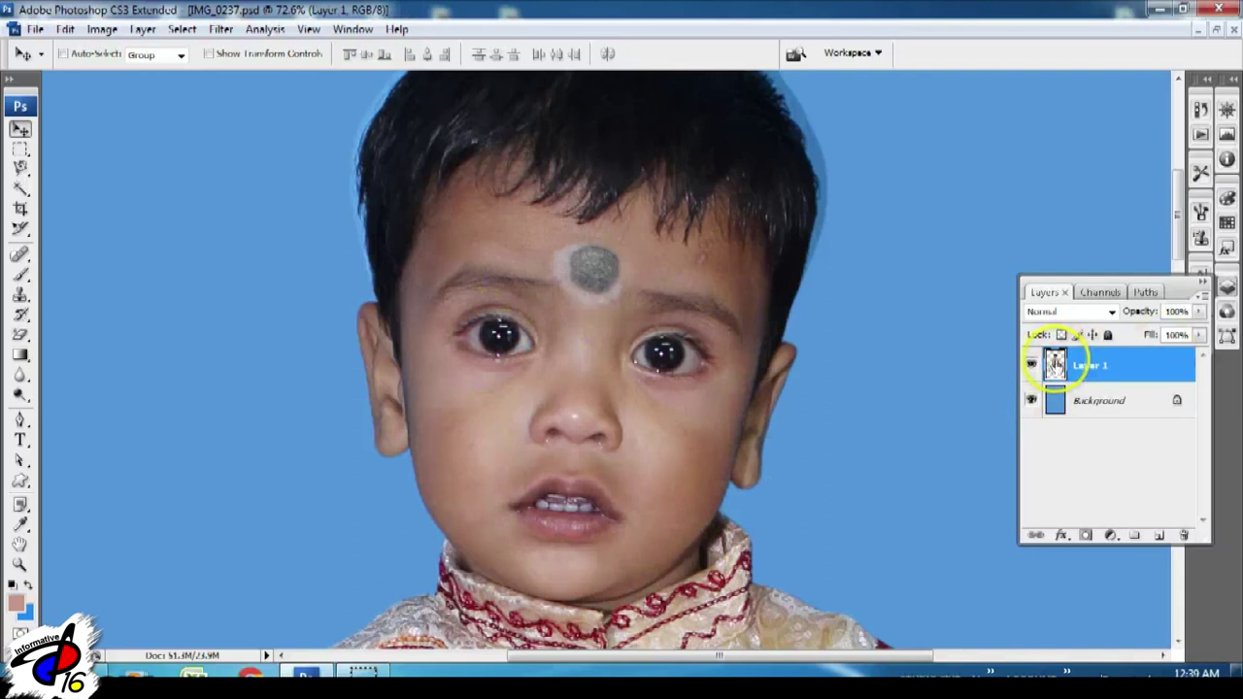
{"action": "key", "text": "b"}
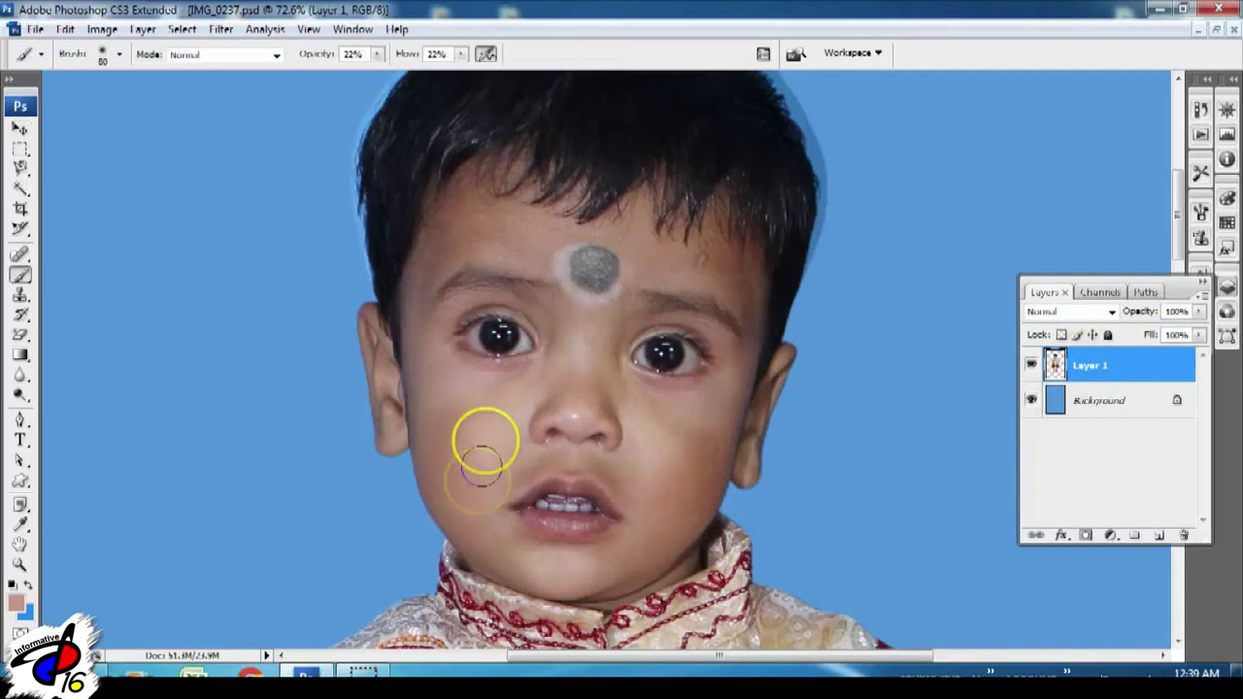
{"action": "left_click", "coordinate": [488, 435]}
{"action": "left_click", "coordinate": [1054, 365], "text": "ctrl"}
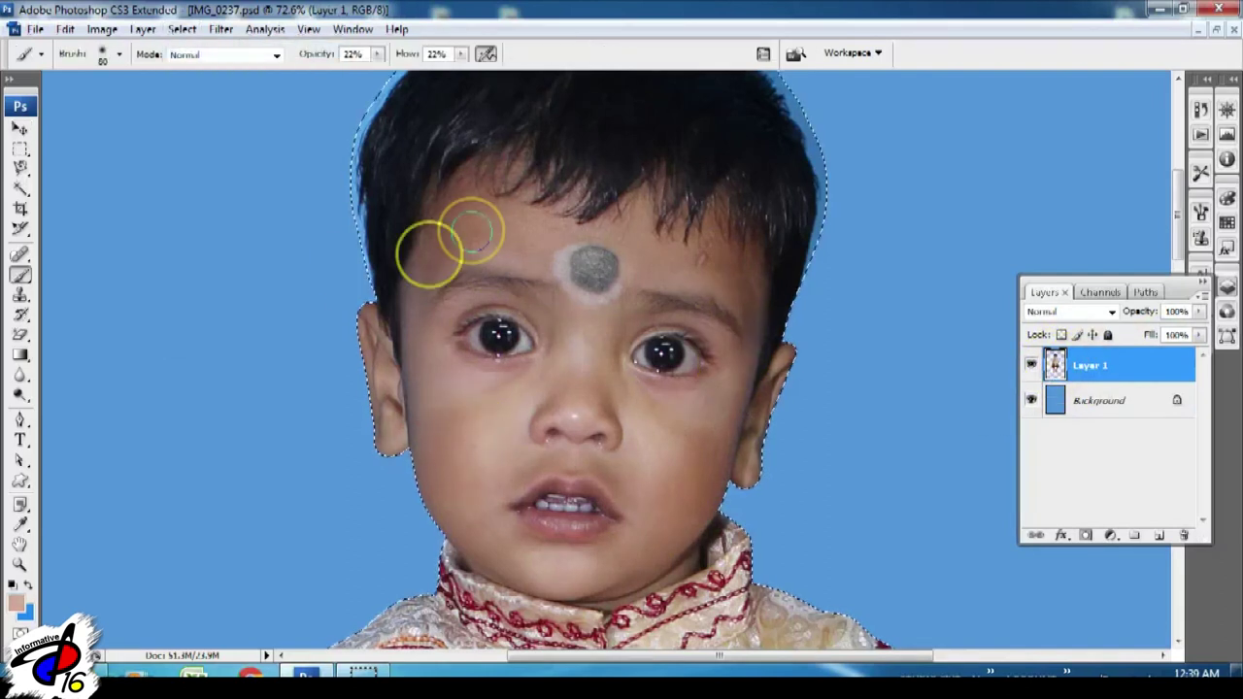
{"action": "key", "text": "bracketright"}
{"action": "key", "text": "bracketright"}
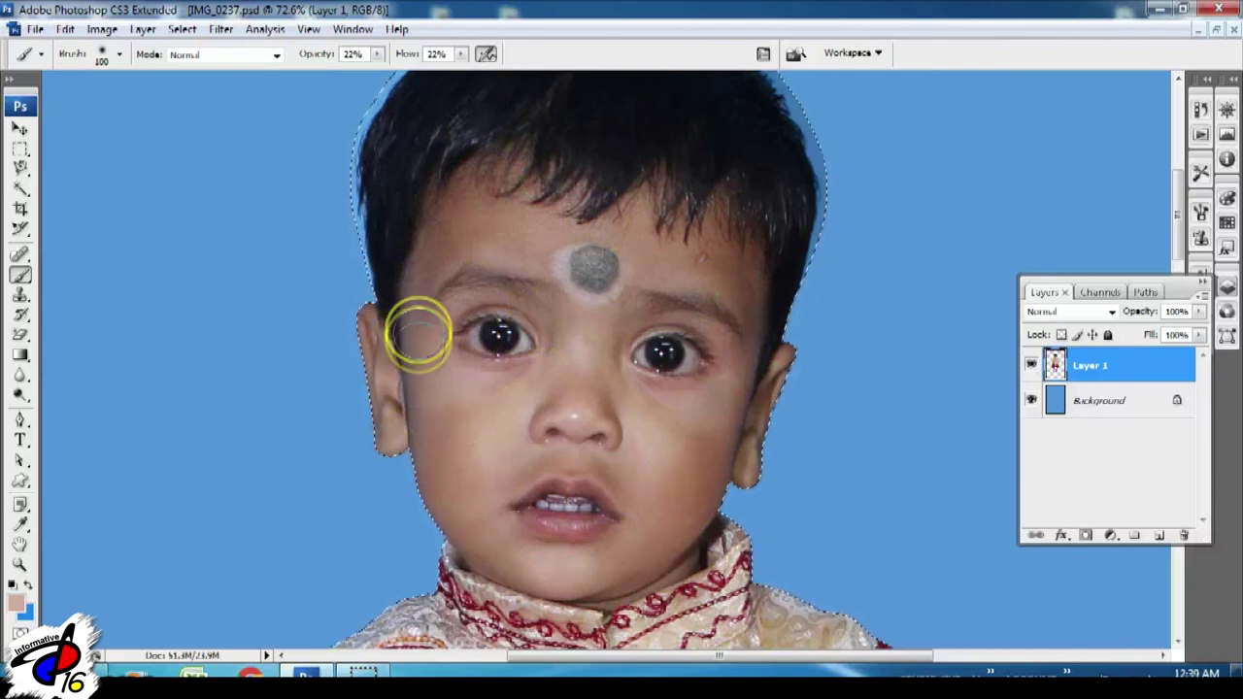
{"action": "left_click_drag", "start_coordinate": [486, 424], "coordinate": [425, 388]}
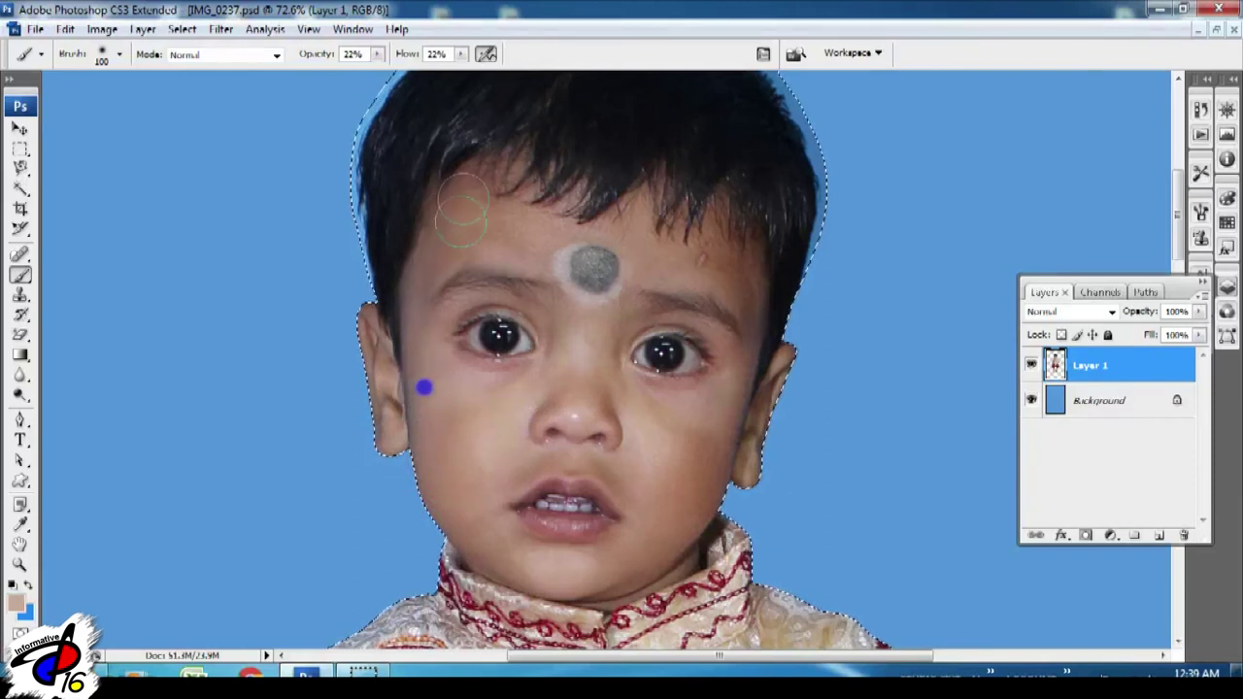
- Paint soft skin tone over the forehead, right cheek, chin, ear edges and left cheek
{"action": "left_click_drag", "start_coordinate": [503, 201], "coordinate": [485, 192]}
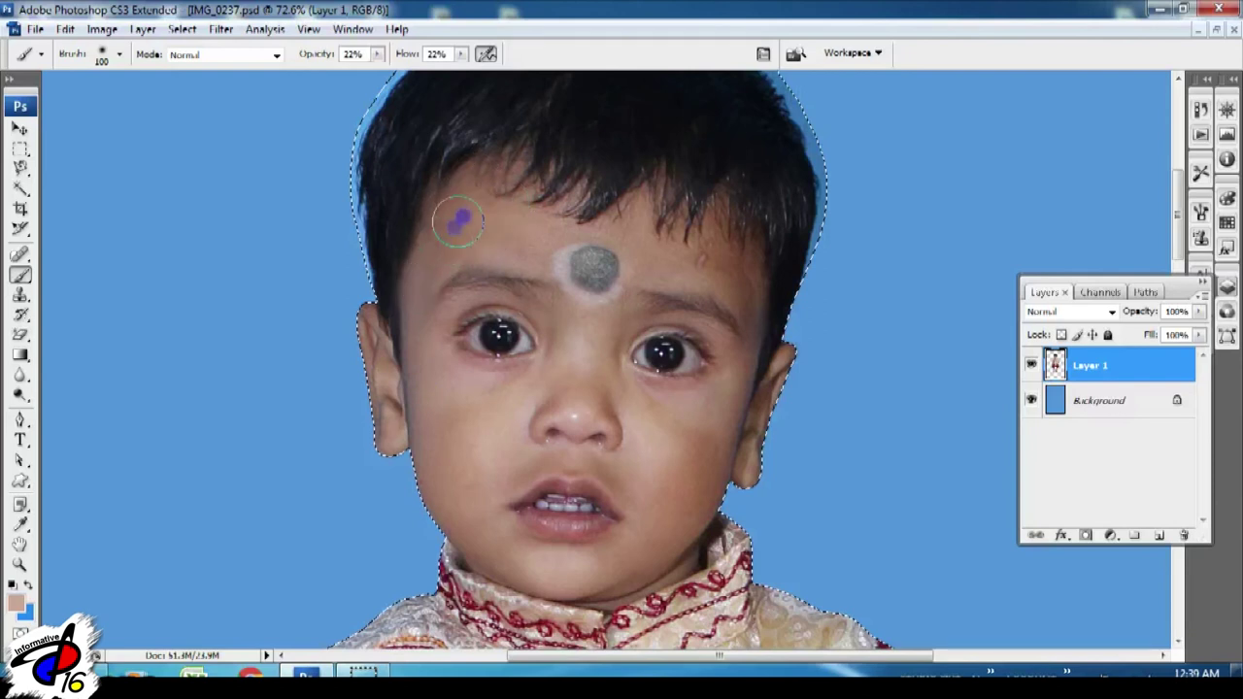
{"action": "left_click_drag", "start_coordinate": [670, 245], "coordinate": [694, 254]}
{"action": "left_click_drag", "start_coordinate": [727, 297], "coordinate": [752, 309]}
{"action": "mouse_move", "coordinate": [742, 355]}
{"action": "left_mouse_down"}
{"action": "mouse_move", "coordinate": [732, 304]}
{"action": "mouse_move", "coordinate": [696, 463]}
{"action": "left_mouse_up"}
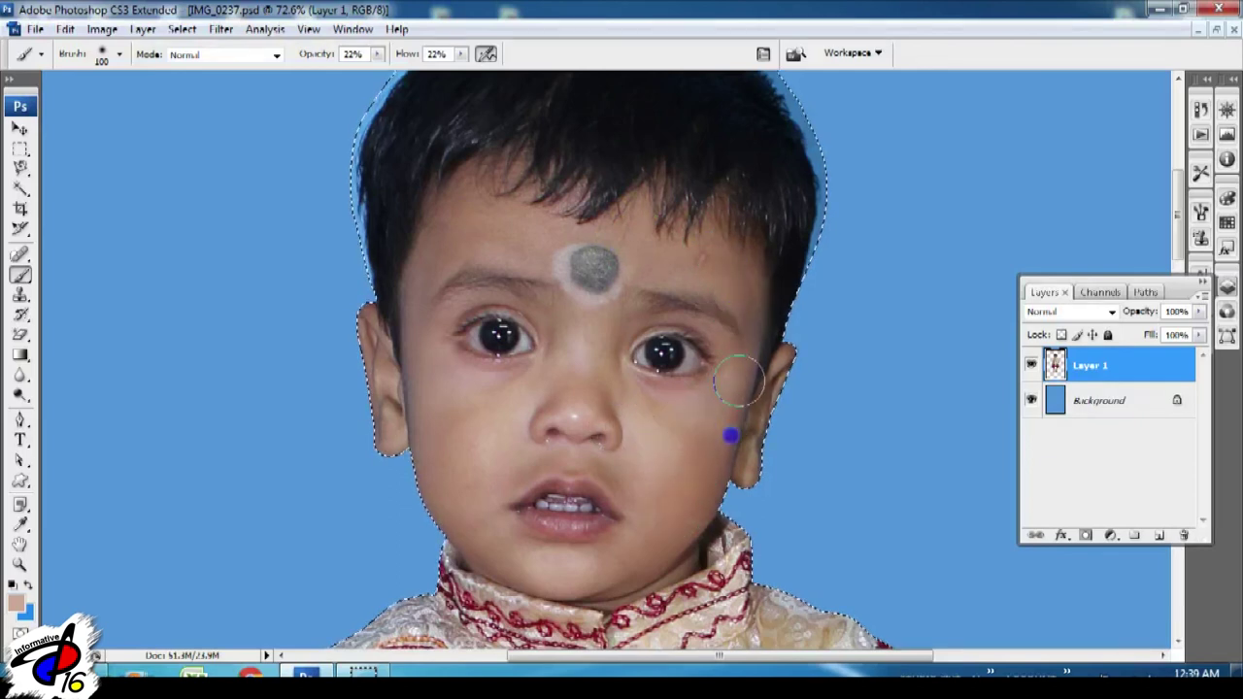
{"action": "left_click_drag", "start_coordinate": [614, 573], "coordinate": [628, 563]}
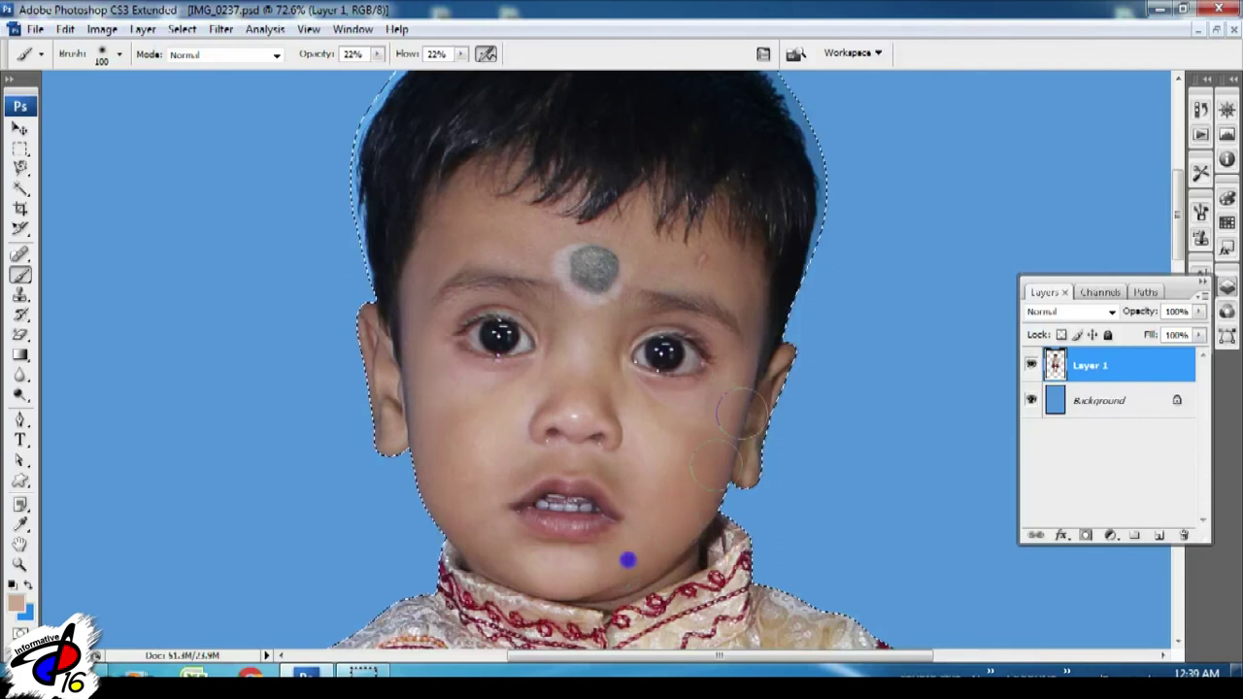
{"action": "left_click_drag", "start_coordinate": [807, 341], "coordinate": [767, 427]}
{"action": "left_click_drag", "start_coordinate": [360, 313], "coordinate": [352, 302]}
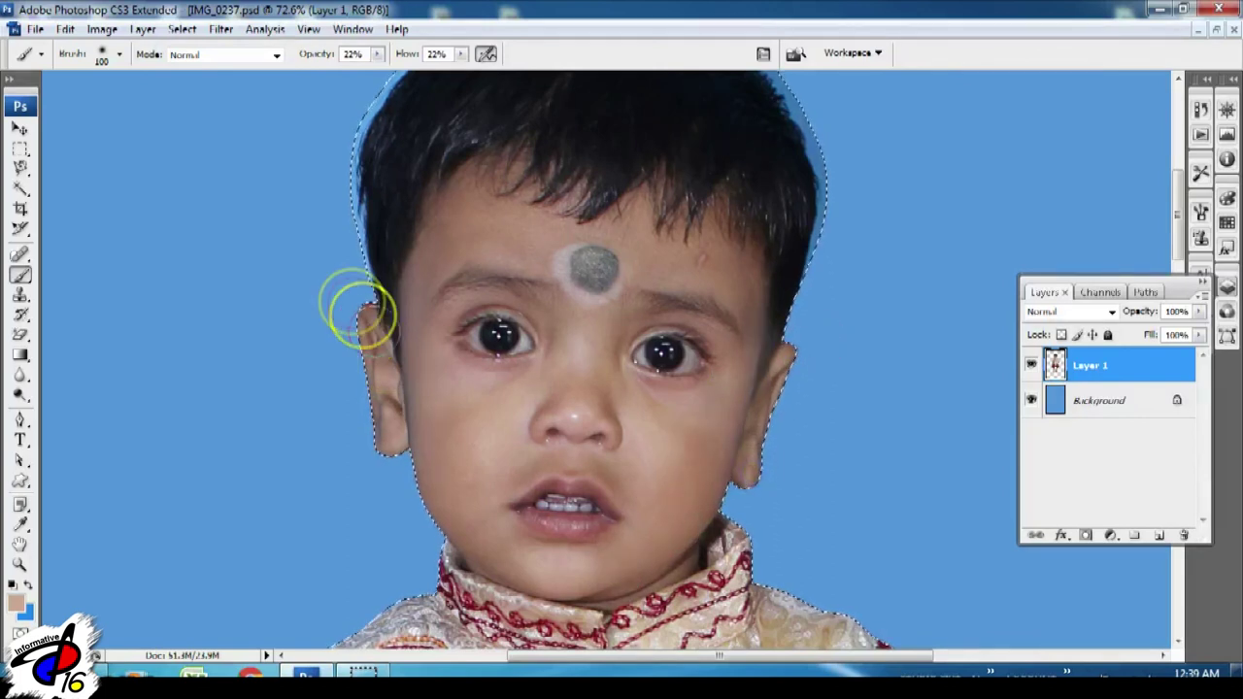
{"action": "left_click_drag", "start_coordinate": [387, 474], "coordinate": [436, 490]}
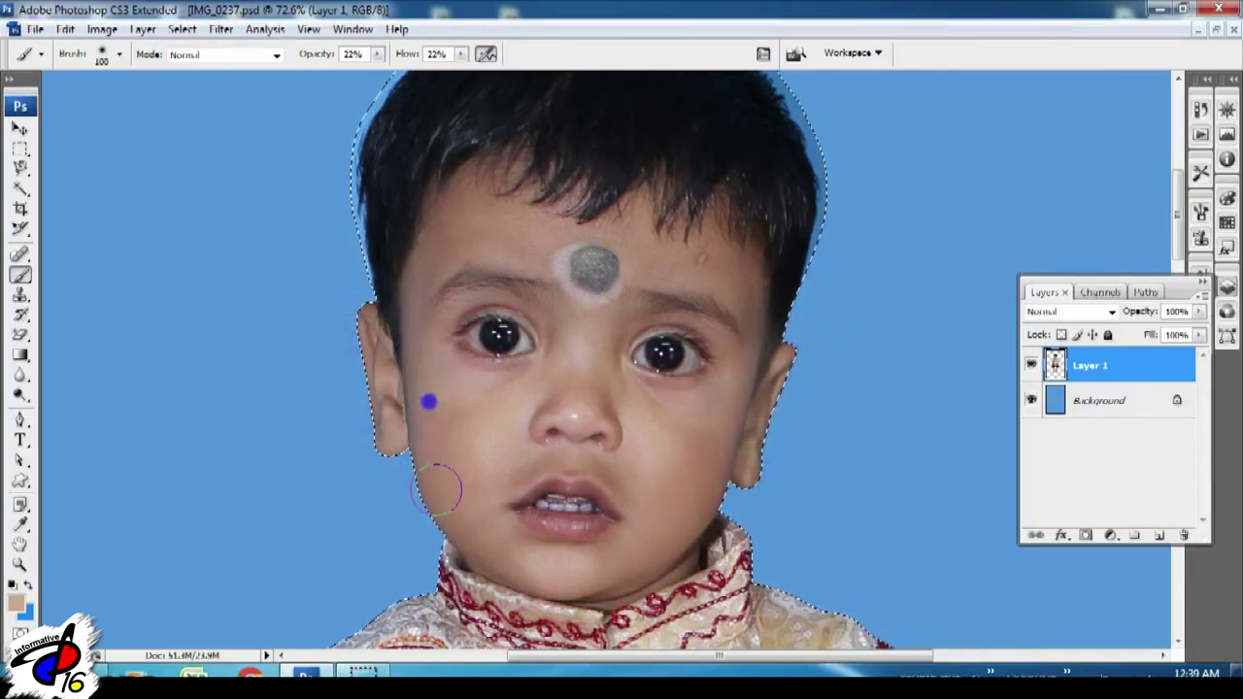
- Dab skin tone over the boy's cheeks, forehead and right temple
{"action": "left_click", "coordinate": [718, 433]}
{"action": "left_click", "coordinate": [446, 266], "text": "alt"}
{"action": "left_click", "coordinate": [552, 216]}
{"action": "left_click", "coordinate": [703, 252]}
{"action": "left_click", "coordinate": [758, 319]}
{"action": "left_click_drag", "start_coordinate": [572, 333], "coordinate": [668, 432]}
- Dab soft skin tone across the cheeks, temple, forehead and chin
{"action": "left_click", "coordinate": [455, 472]}
{"action": "left_click", "coordinate": [758, 434]}
{"action": "left_click", "coordinate": [735, 243]}
{"action": "left_click", "coordinate": [543, 210]}
{"action": "left_click", "coordinate": [422, 333]}
{"action": "left_click", "coordinate": [646, 566]}
- Build up skin tone across the right side of the forehead
{"action": "left_click", "coordinate": [549, 203]}
{"action": "left_click", "coordinate": [464, 314]}
{"action": "left_click", "coordinate": [627, 324]}
{"action": "left_click", "coordinate": [671, 281]}
{"action": "left_click", "coordinate": [713, 278]}
- Touch up the right cheek on the Background layer, then paint between the eyes on Layer 1
{"action": "key", "text": "ctrl+d"}
{"action": "key", "text": "alt+["}
{"action": "left_click", "coordinate": [719, 463]}
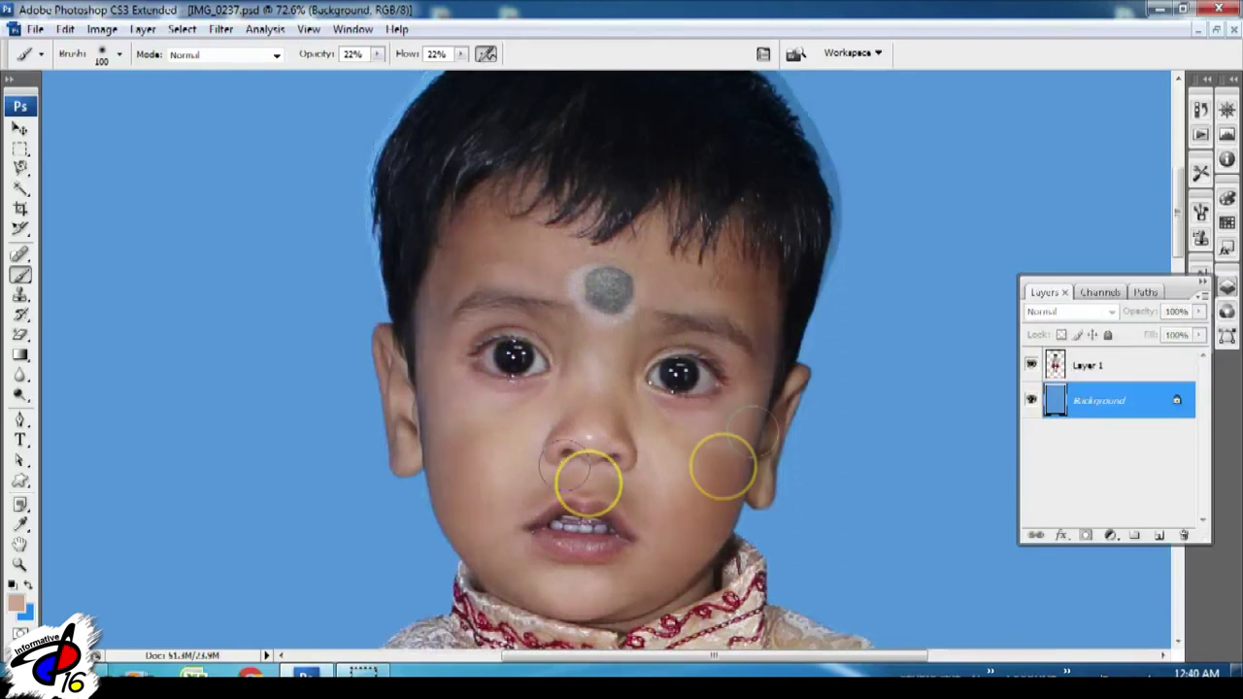
{"action": "left_click", "coordinate": [730, 455]}
{"action": "key", "text": "alt+]"}
{"action": "key", "text": "ctrl+shift+d"}
{"action": "left_click", "coordinate": [544, 333]}
{"action": "left_click", "coordinate": [616, 333]}
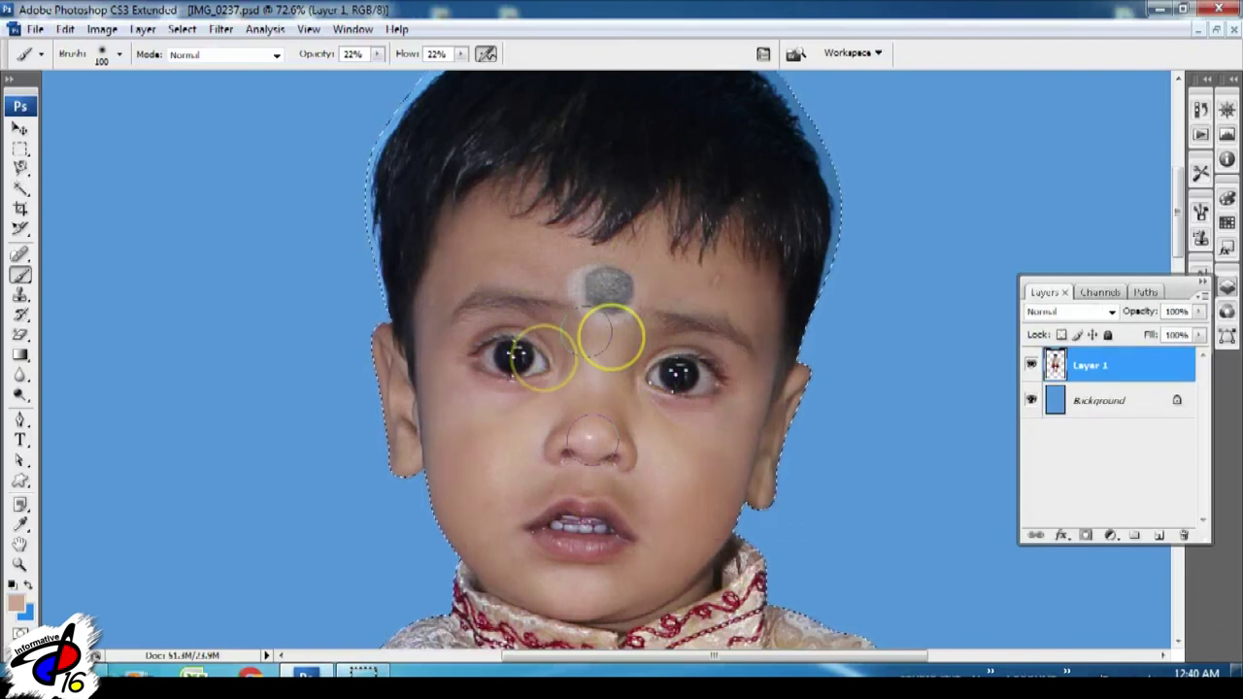
- Reload the child's selection on Layer 1 and raise paint flow to 100%
{"action": "key", "text": "ctrl+d"}
{"action": "key", "text": "alt+["}
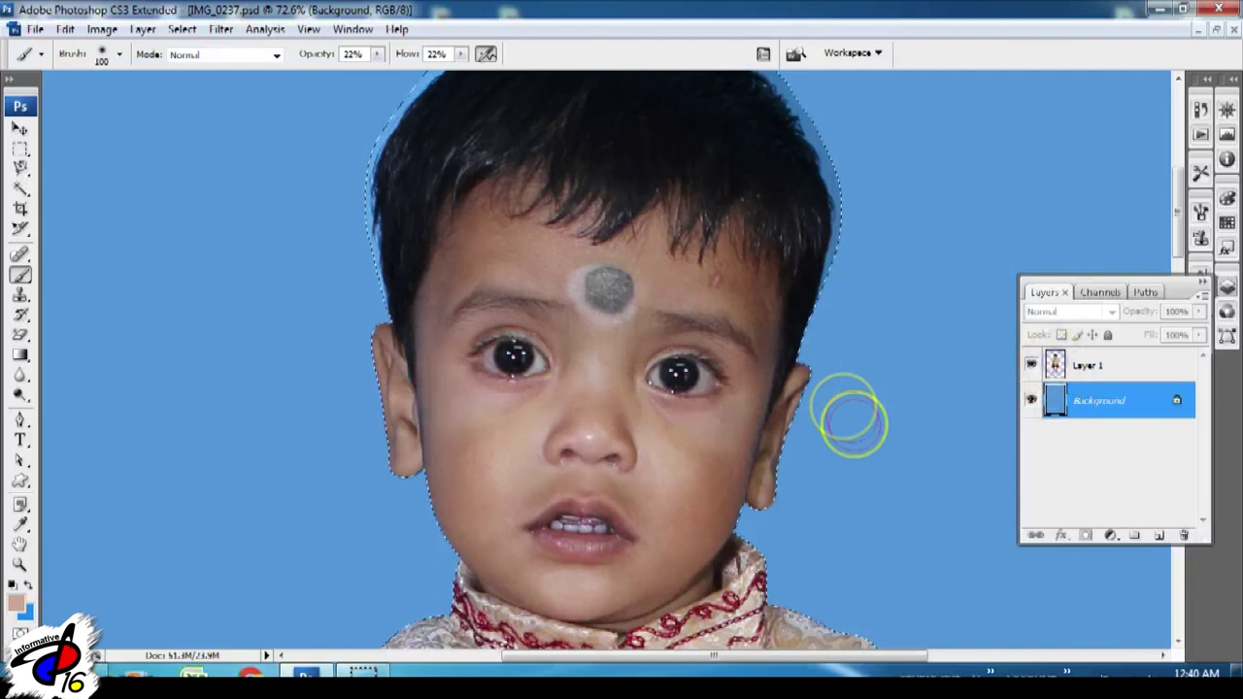
{"action": "left_click", "coordinate": [1087, 365]}
{"action": "key", "text": "ctrl+shift+d"}
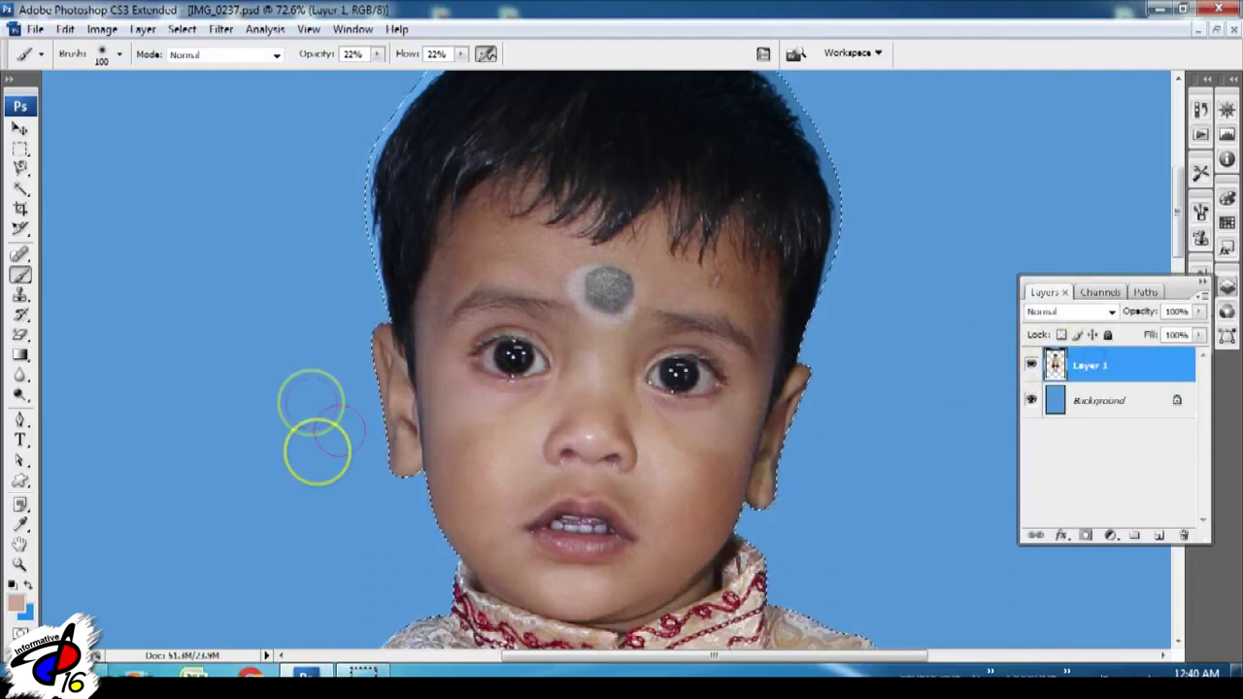
{"action": "left_click_drag", "start_coordinate": [406, 59], "coordinate": [472, 227]}
- Sample a darker forehead skin tone and paint it onto both cheeks and the jaw
{"action": "left_click", "coordinate": [522, 256], "text": "alt"}
{"action": "left_click", "coordinate": [486, 208], "text": "alt"}
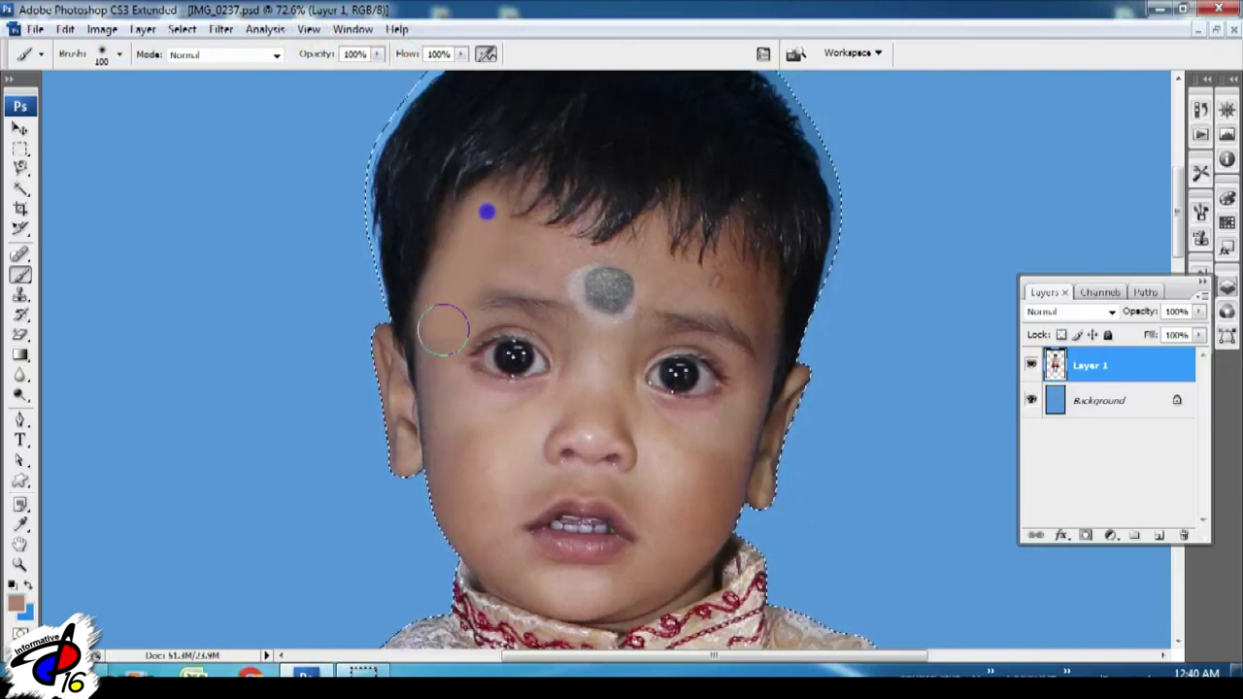
{"action": "left_click", "coordinate": [482, 438]}
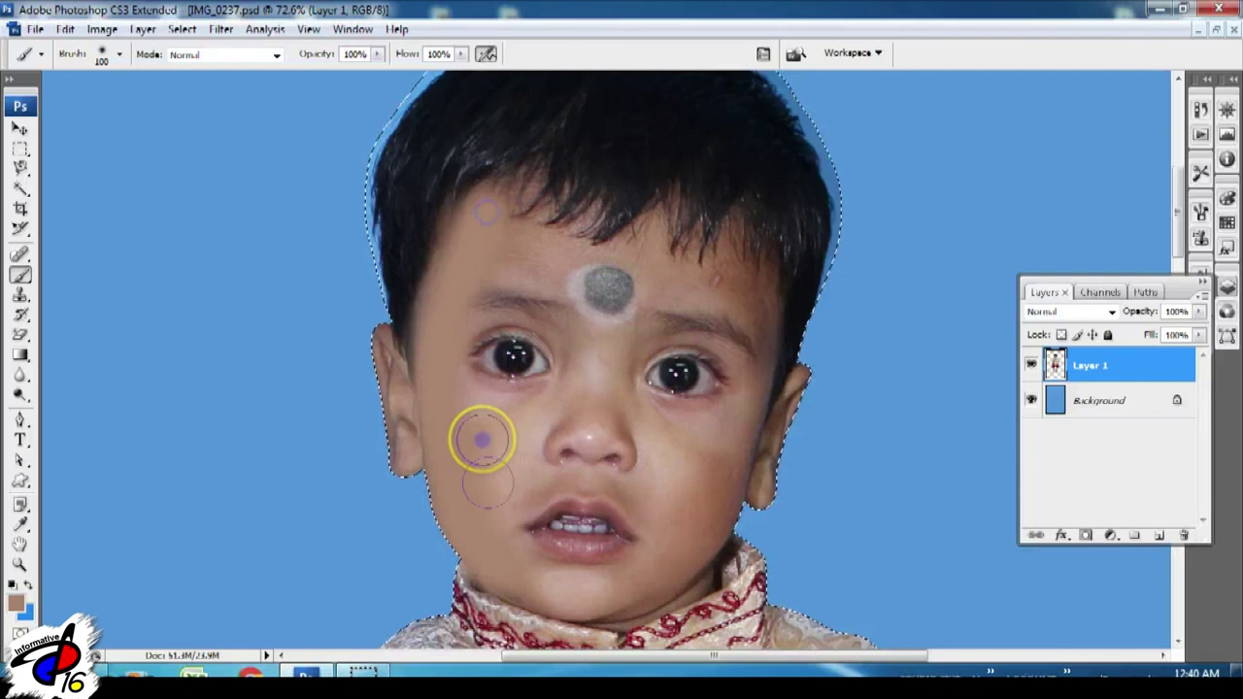
{"action": "left_click", "coordinate": [693, 417]}
{"action": "left_click", "coordinate": [669, 521]}
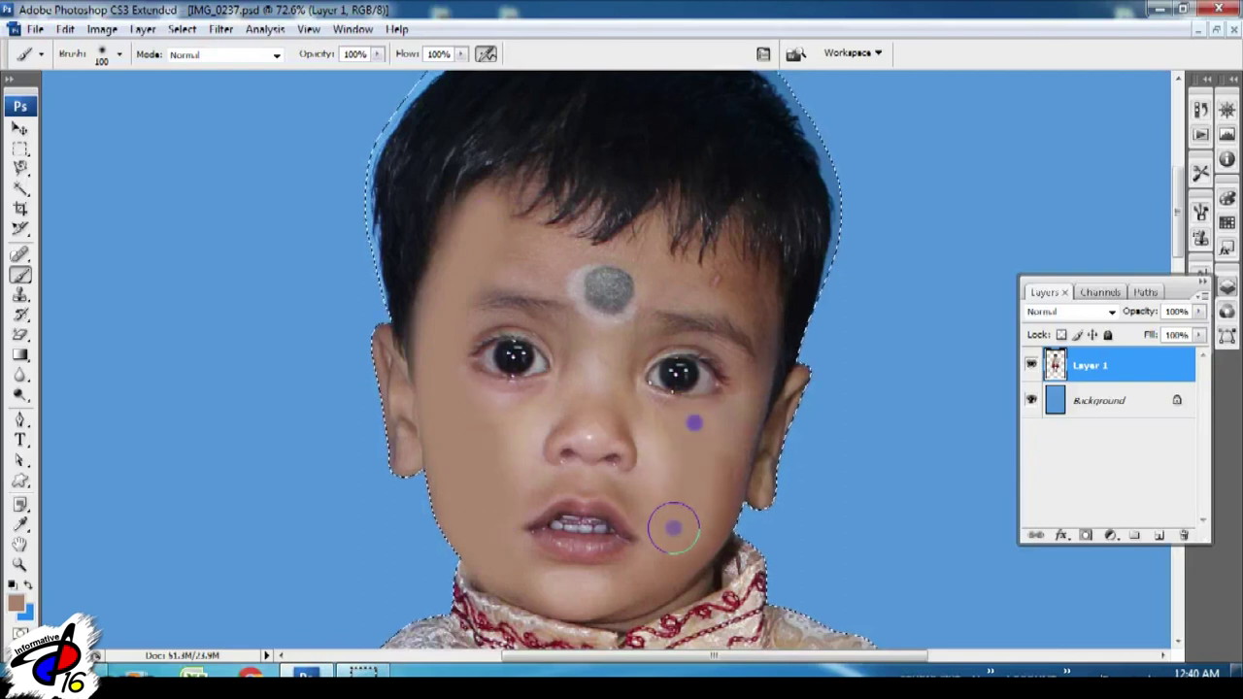
{"action": "left_click", "coordinate": [755, 405]}
- Smooth the chin, jaw and cheek, and paint over the grey forehead spot
{"action": "left_click", "coordinate": [687, 557]}
{"action": "left_click", "coordinate": [480, 538]}
{"action": "left_click", "coordinate": [635, 569]}
{"action": "left_click", "coordinate": [730, 411]}
{"action": "mouse_move", "coordinate": [704, 265]}
{"action": "left_mouse_down"}
{"action": "mouse_move", "coordinate": [562, 249]}
{"action": "mouse_move", "coordinate": [573, 269]}
{"action": "left_mouse_up"}
{"action": "left_click", "coordinate": [562, 249]}
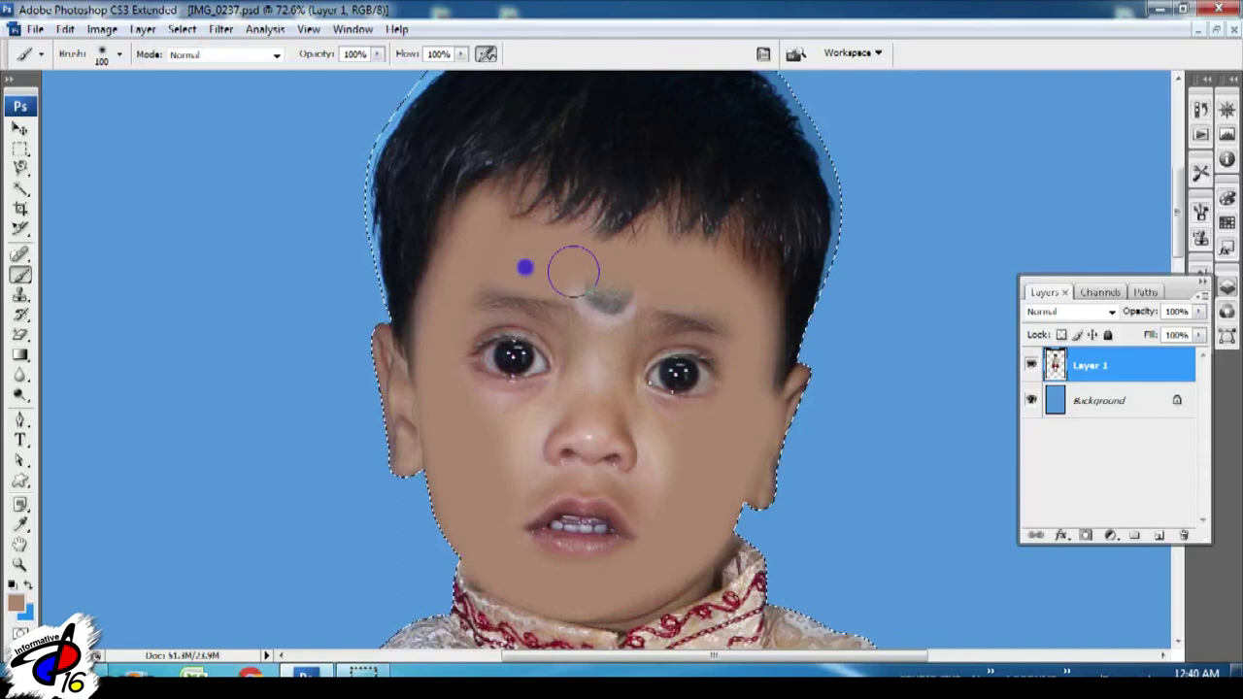